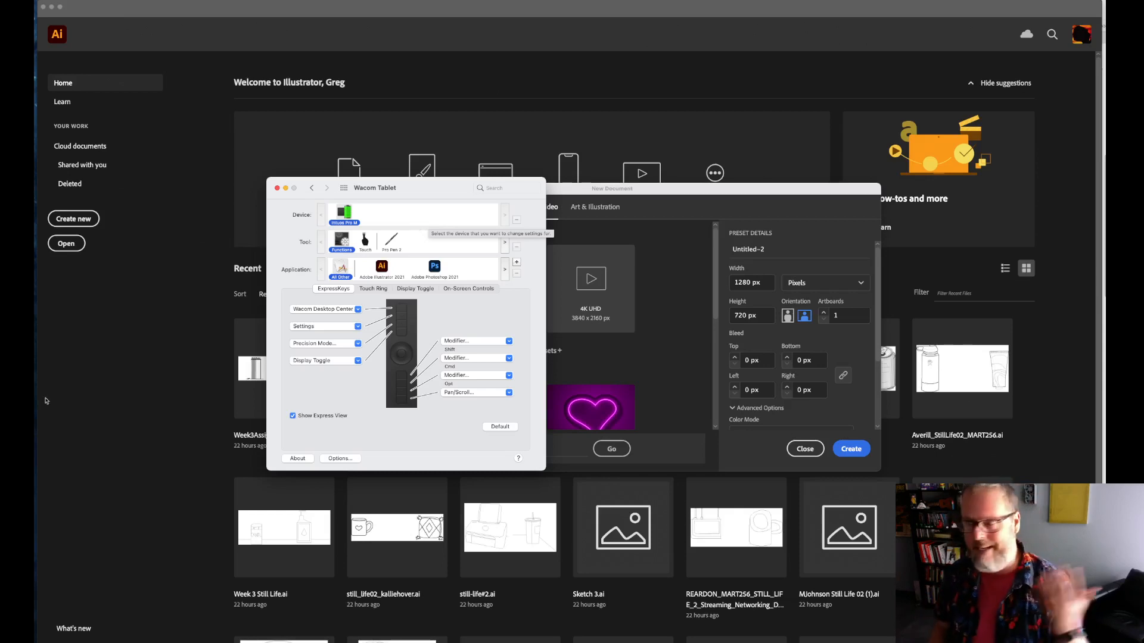
Go back to the System Preferences overview and reopen the Wacom Tablet settings
click(358, 309)
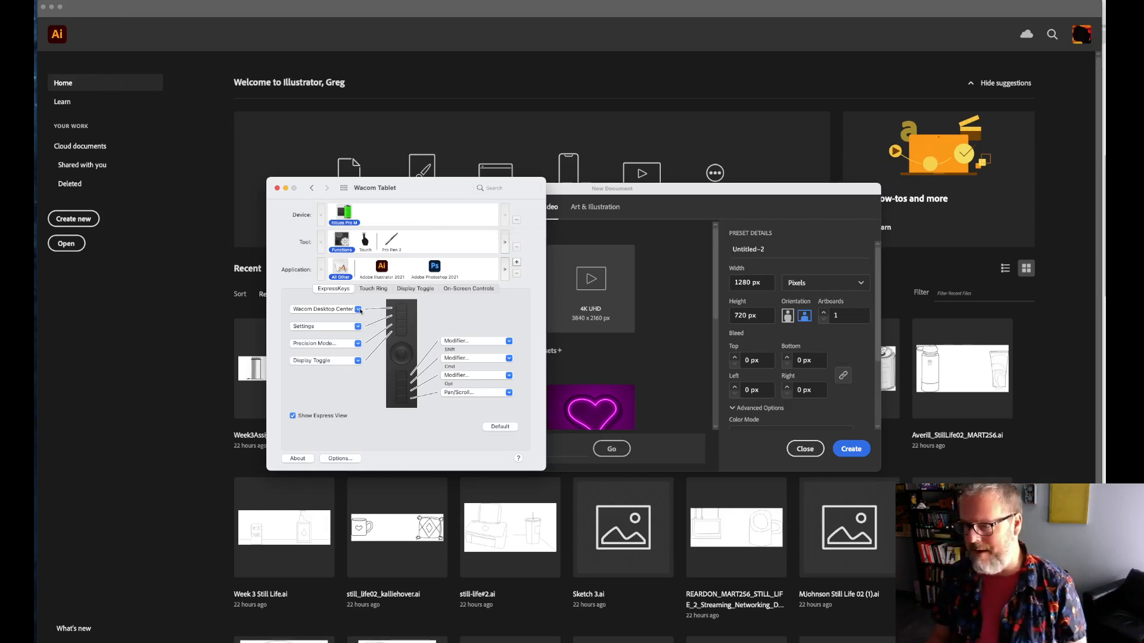
click(324, 302)
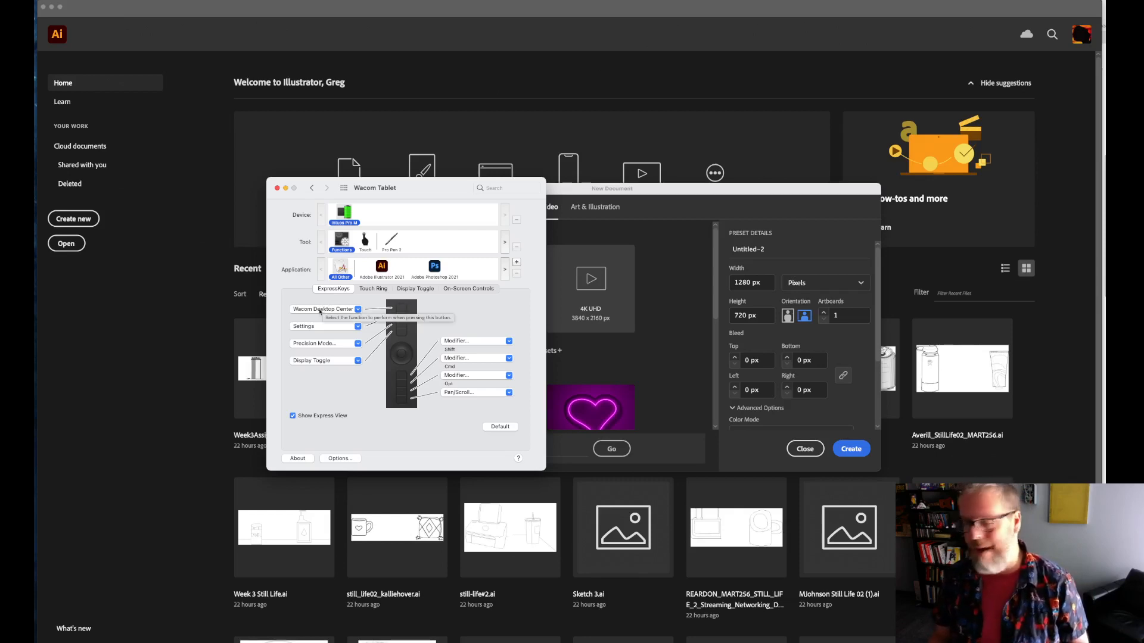
click(344, 189)
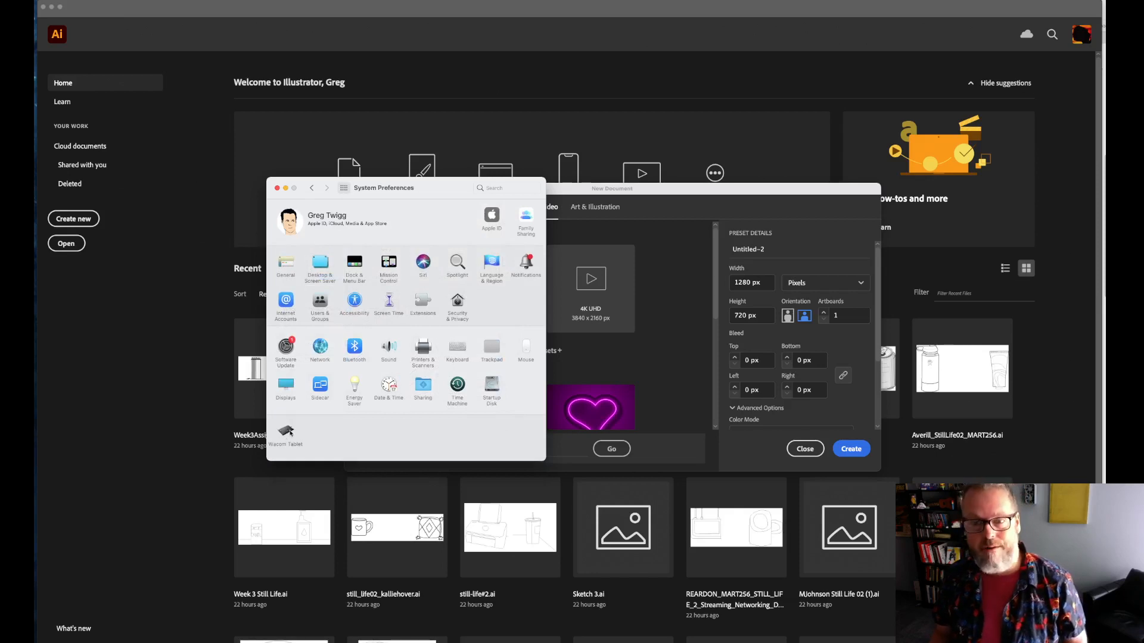
click(288, 433)
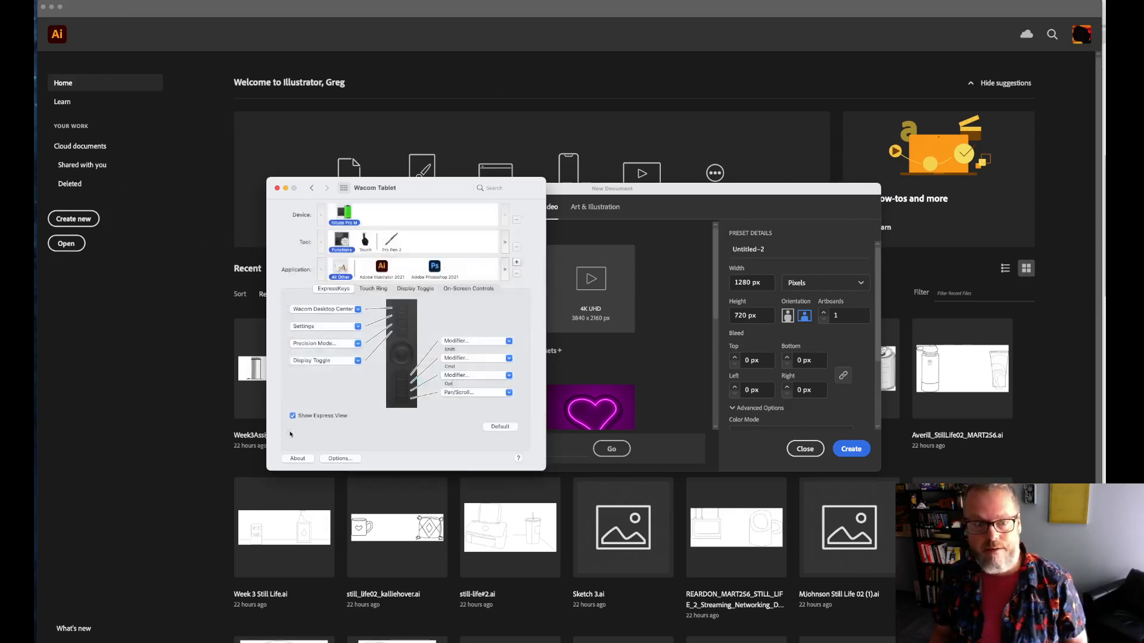
Set all four upper ExpressKeys of the tablet to Disabled for all other applications
click(358, 311)
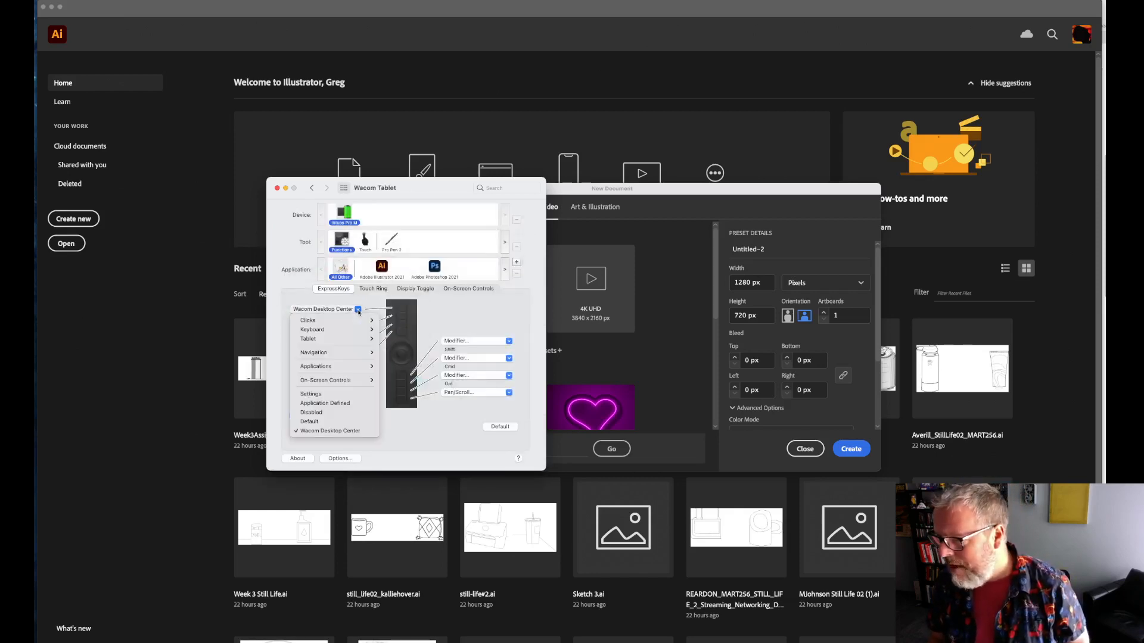
click(333, 412)
click(358, 326)
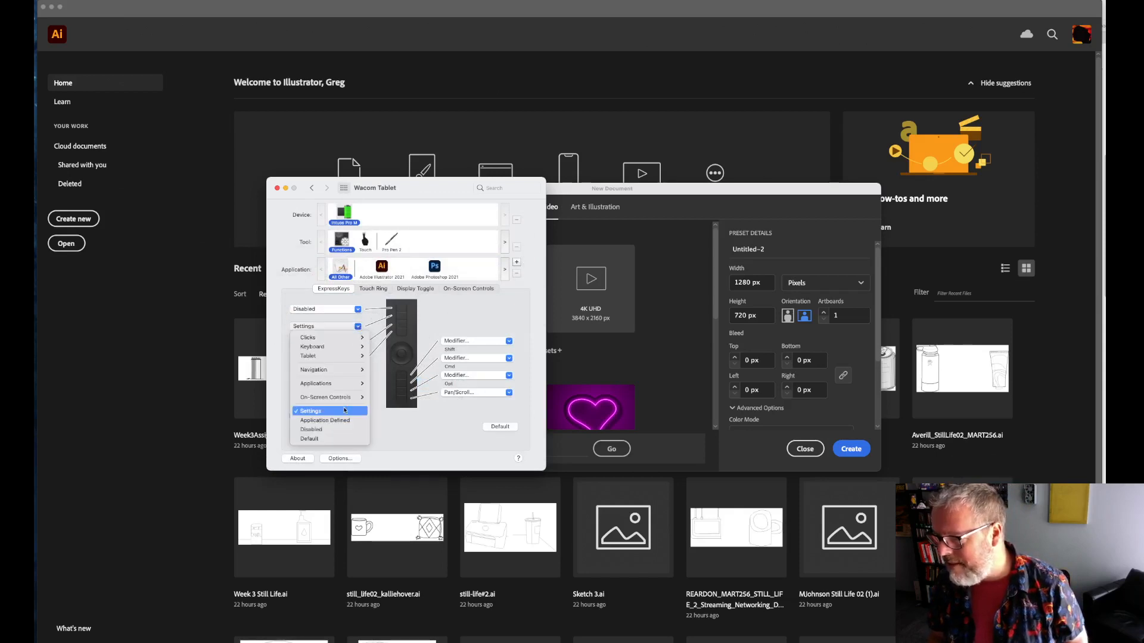
click(338, 428)
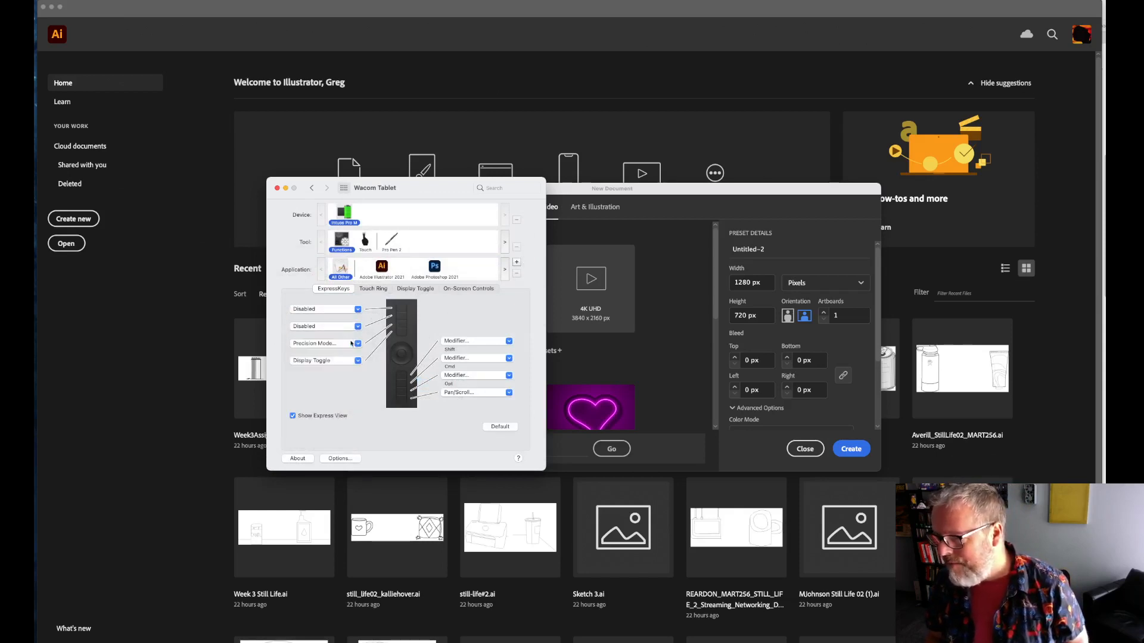
click(358, 344)
click(352, 450)
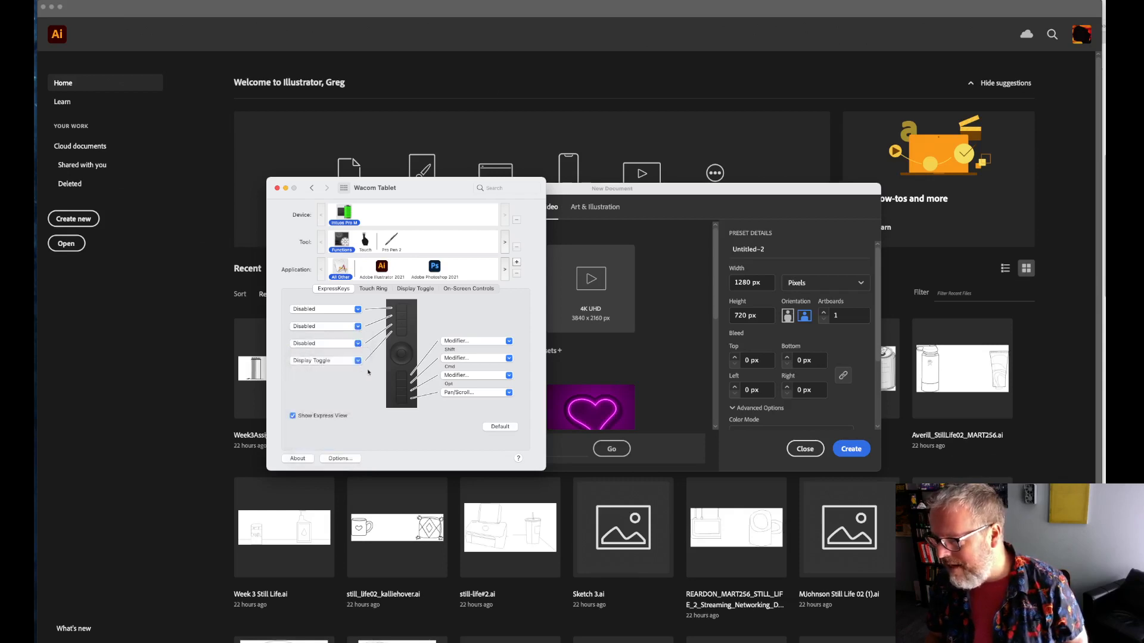
click(358, 361)
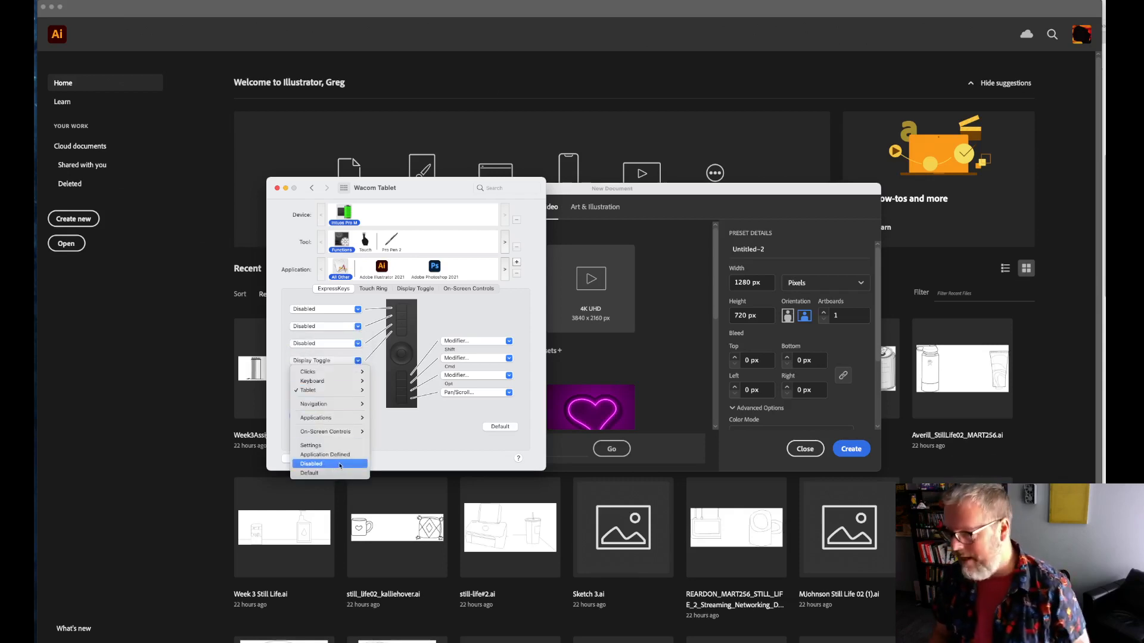
click(340, 465)
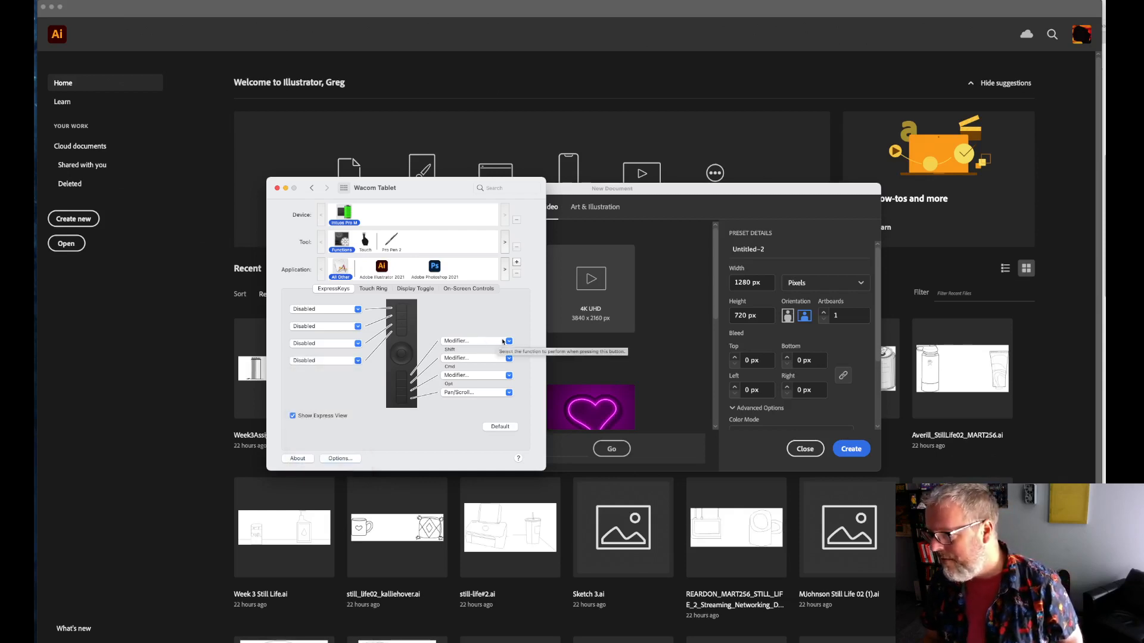
Set all four lower ExpressKeys of the tablet to Disabled and close the Wacom Tablet settings
click(503, 345)
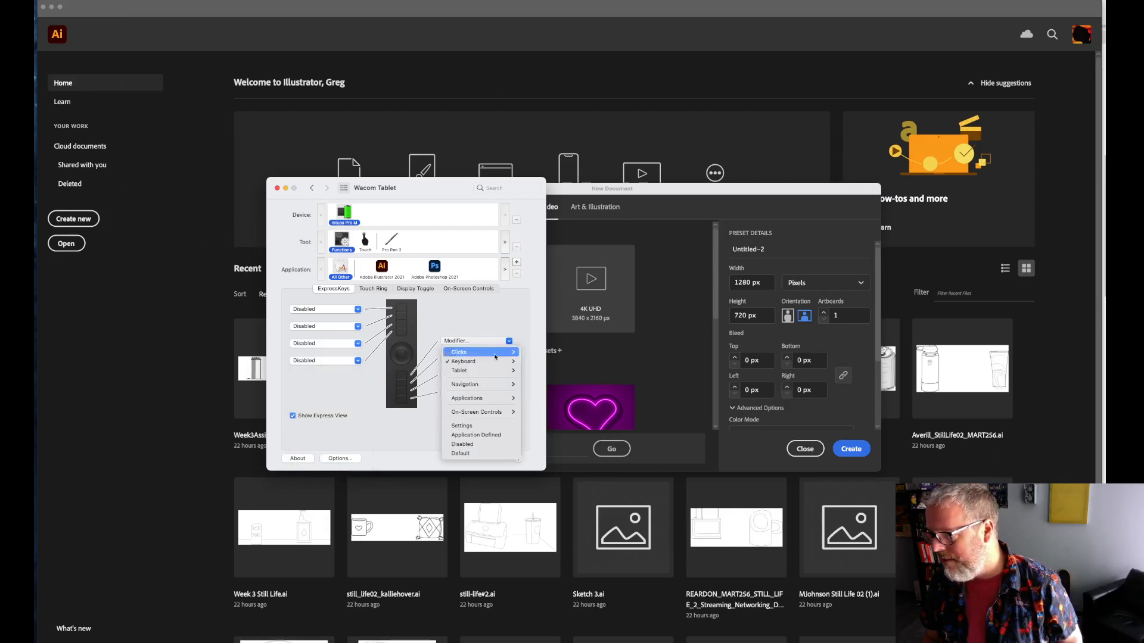
click(484, 448)
click(485, 359)
click(478, 462)
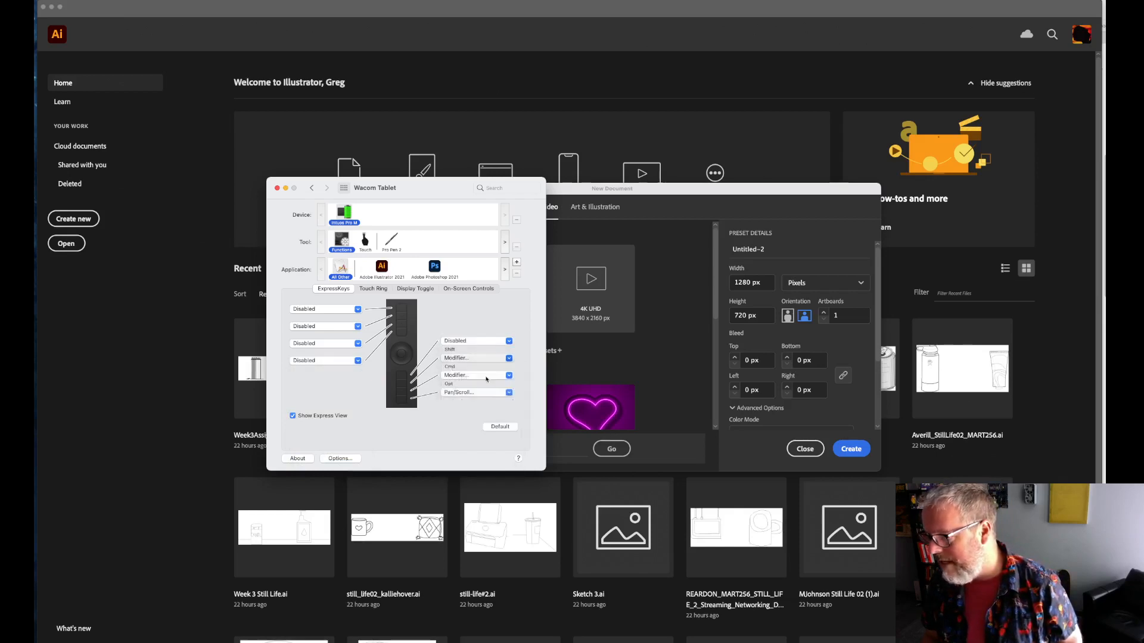
click(484, 377)
click(480, 479)
click(476, 392)
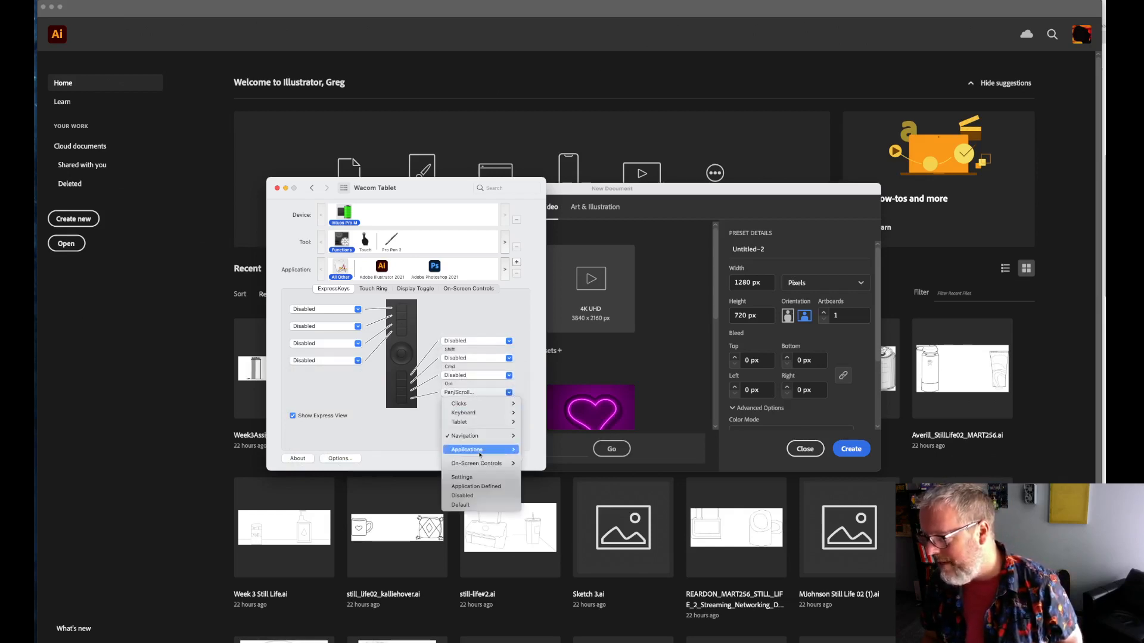
click(474, 493)
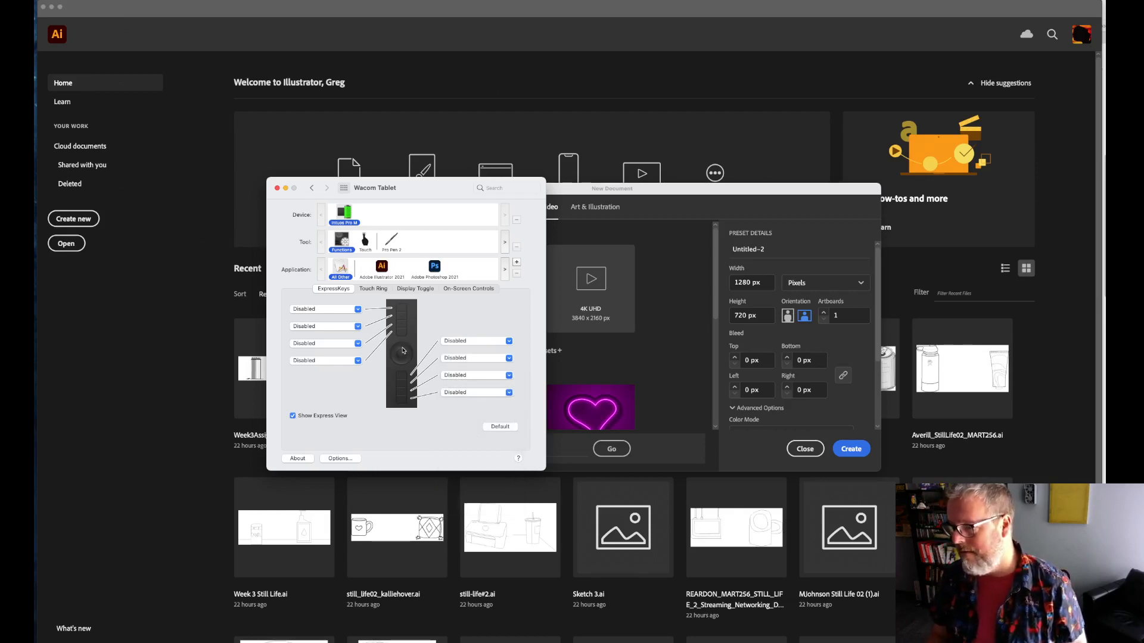
click(277, 188)
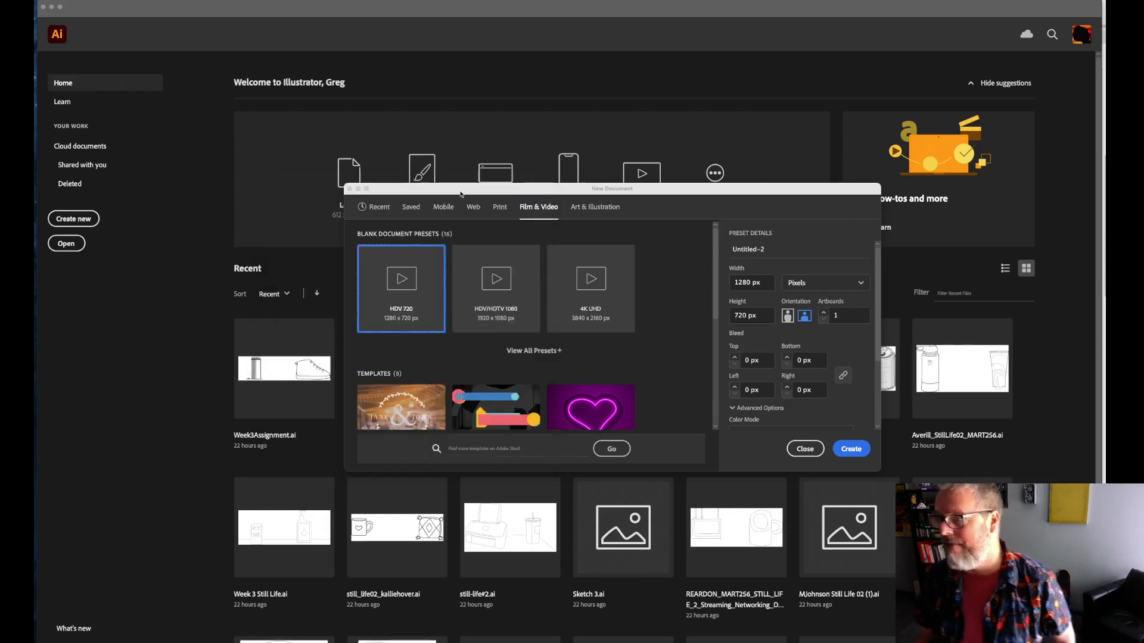
Create a 1280 x 720 px document from the HDV 720 preset and hide its transparency grid
drag(460, 193, 399, 159)
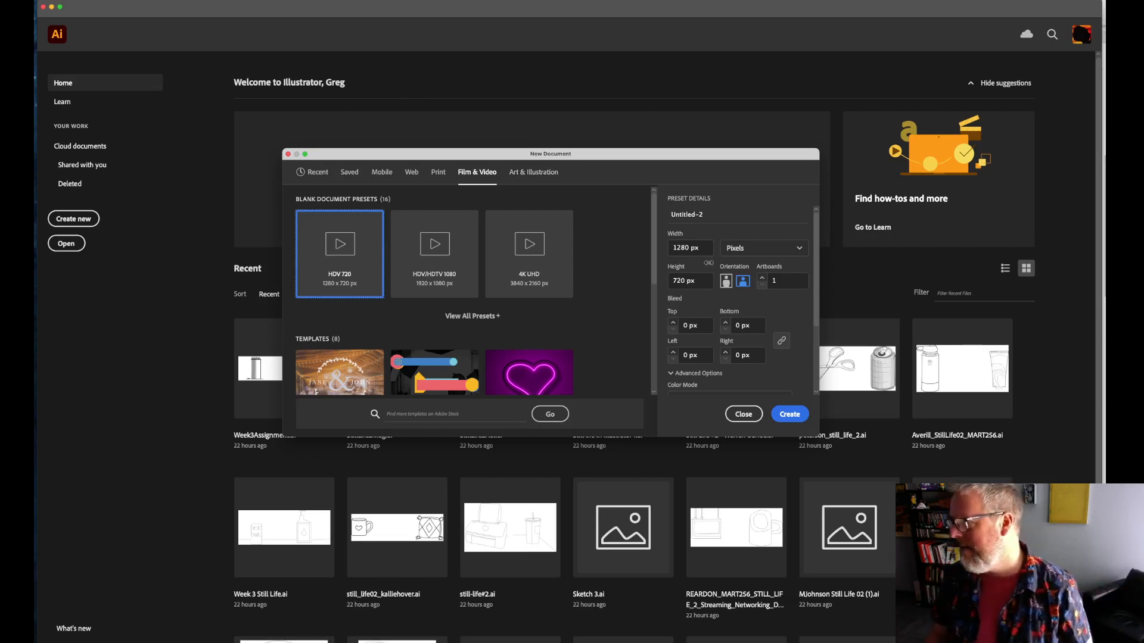
click(791, 416)
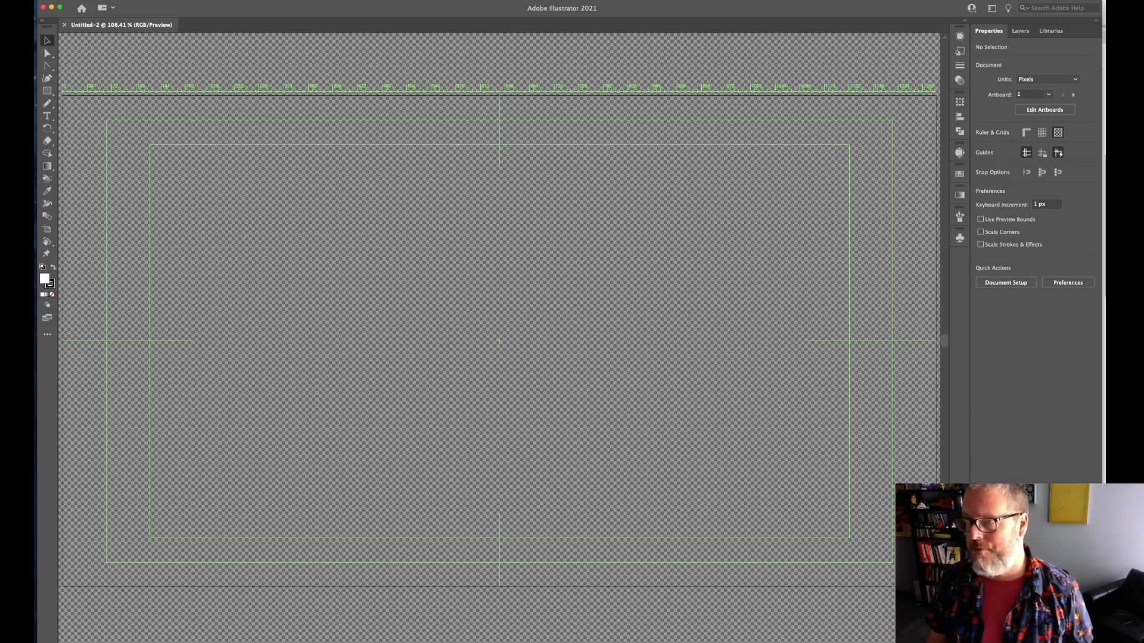
click(228, 0)
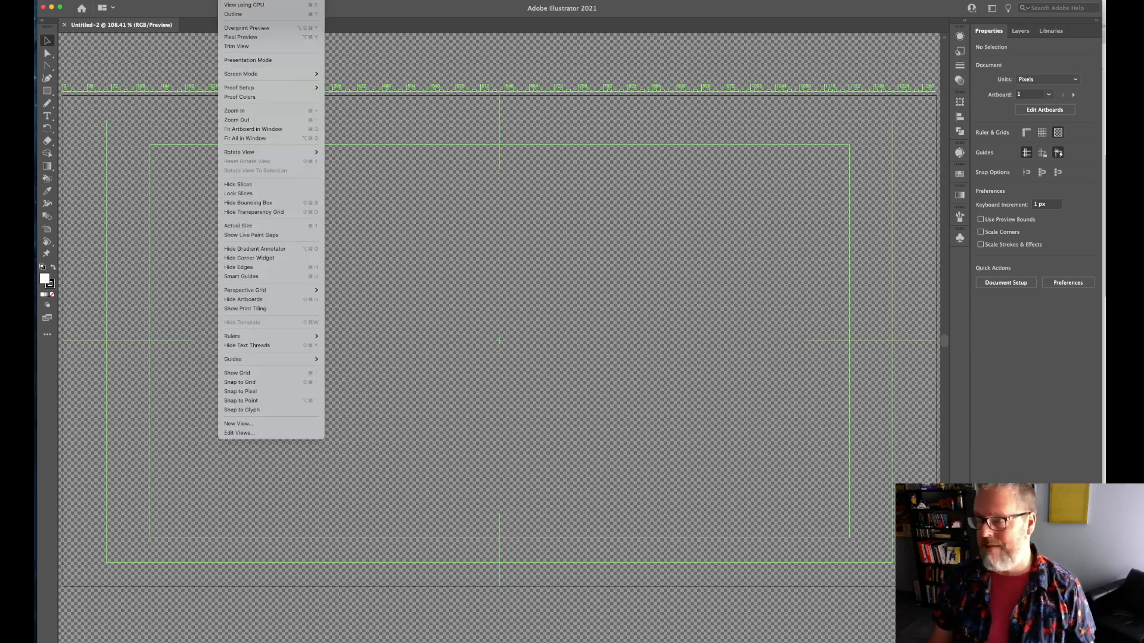
click(243, 213)
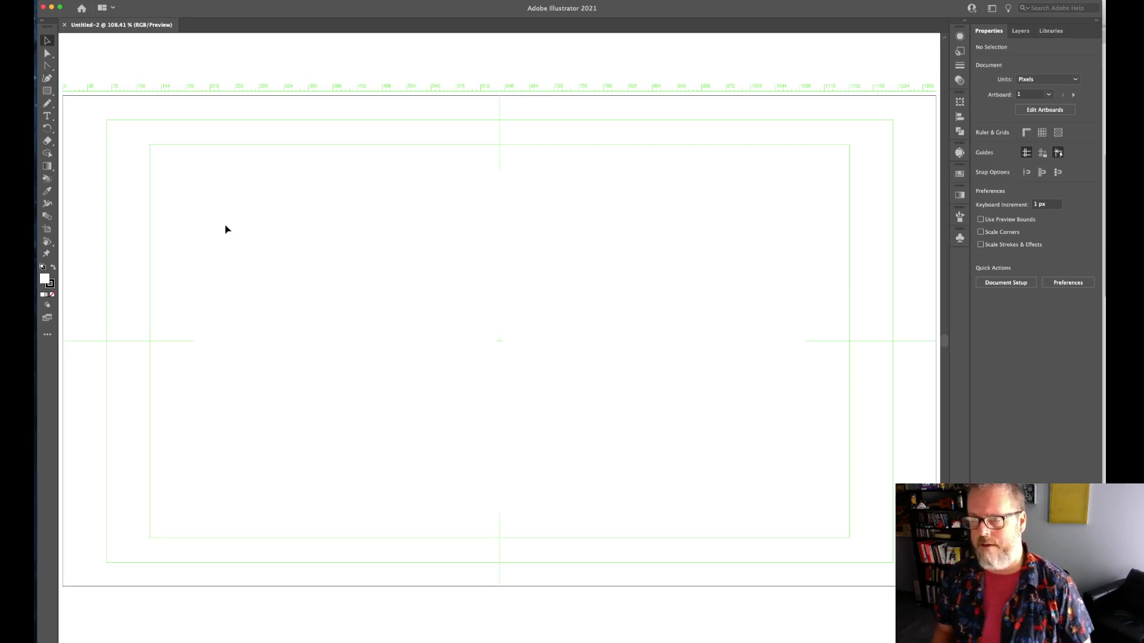
Turn off the center mark, cross hairs and video safe areas in the options of Artboard 1
click(48, 230)
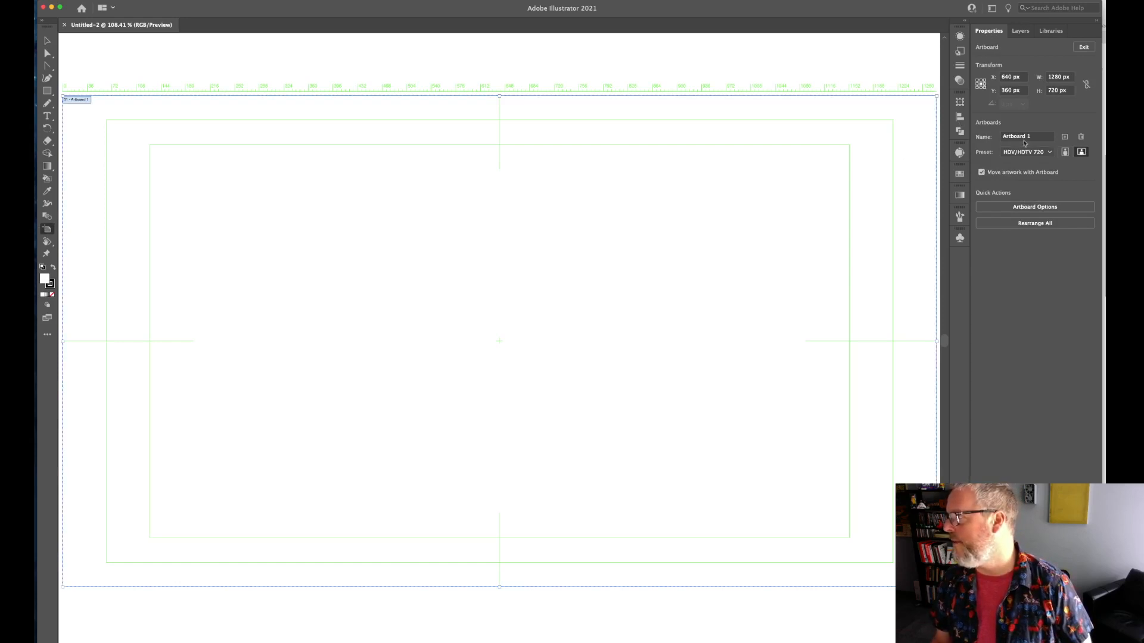
click(1029, 207)
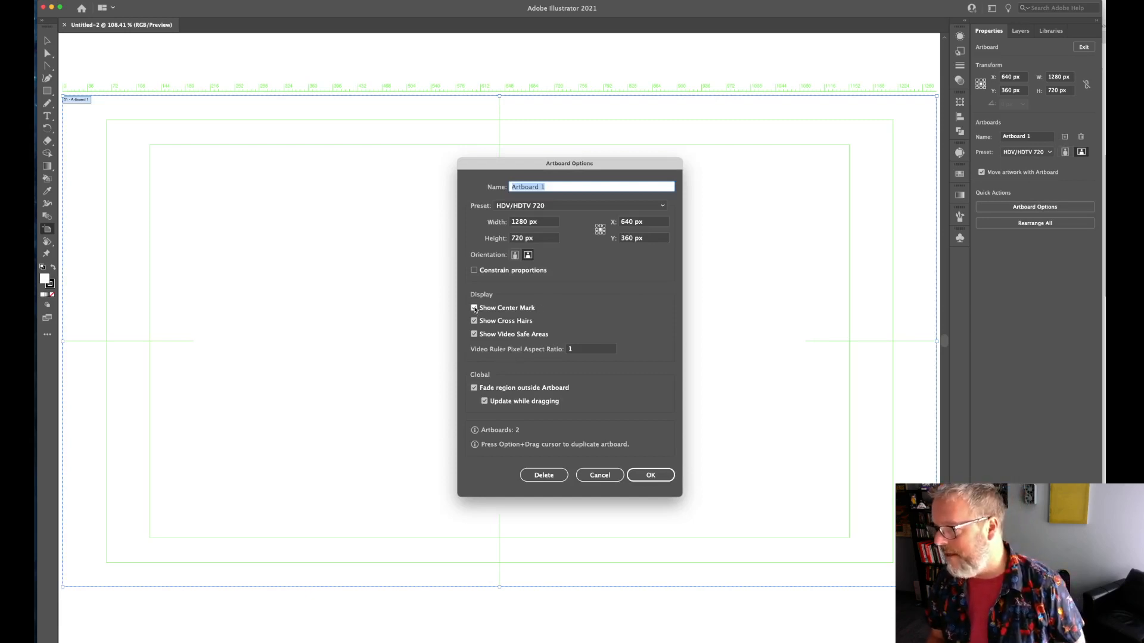
click(474, 308)
click(474, 321)
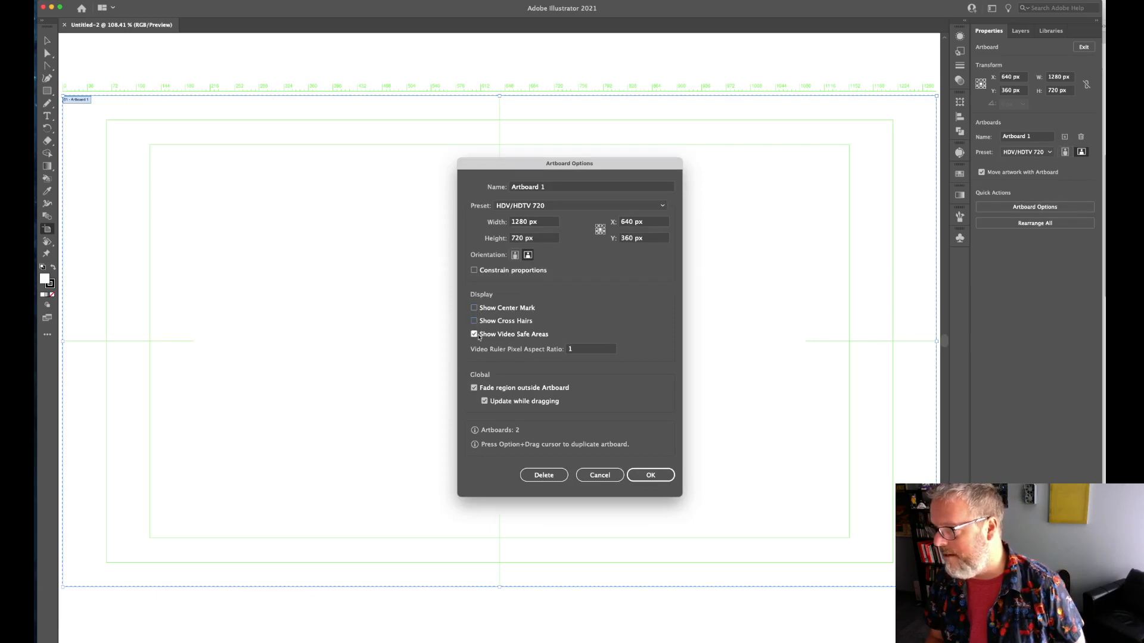
click(475, 335)
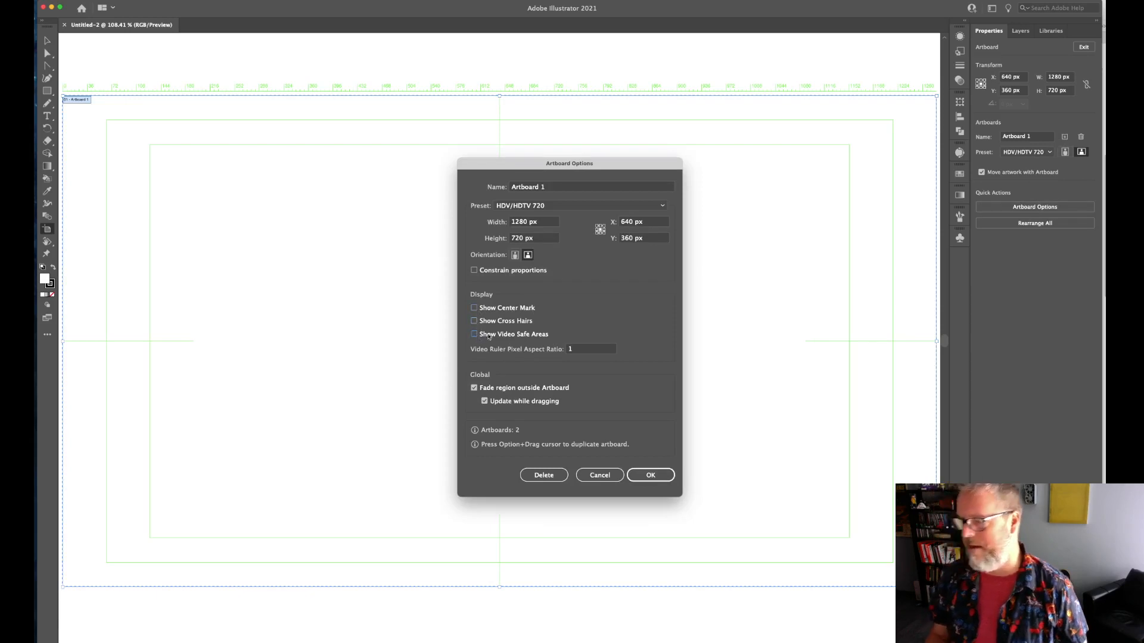
click(650, 475)
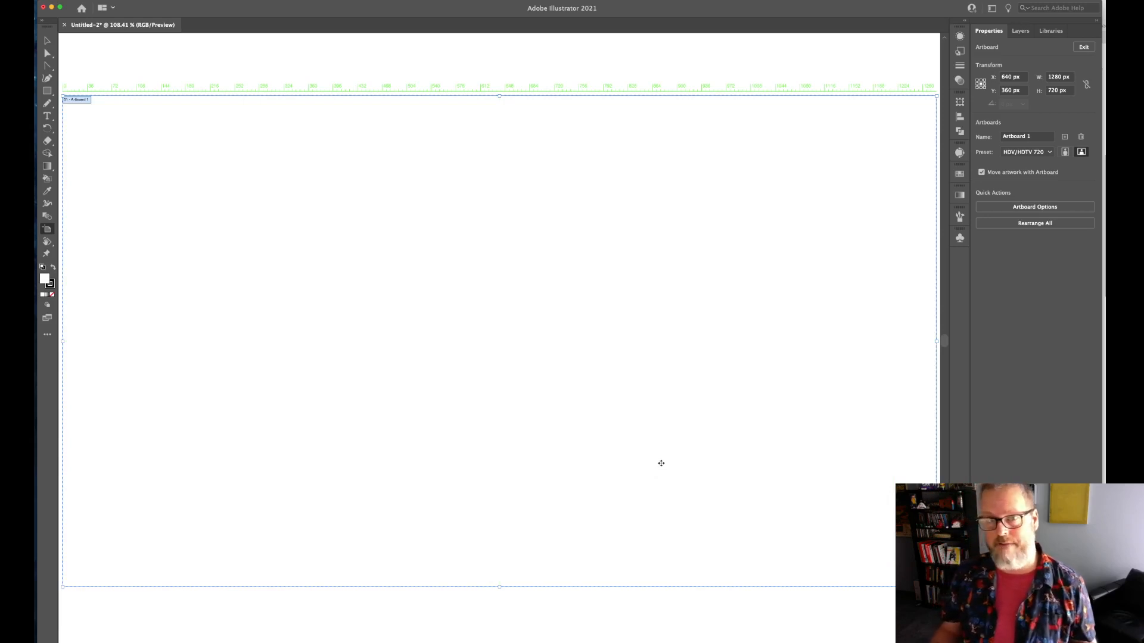
Hide the video rulers around the artboard
click(221, 4)
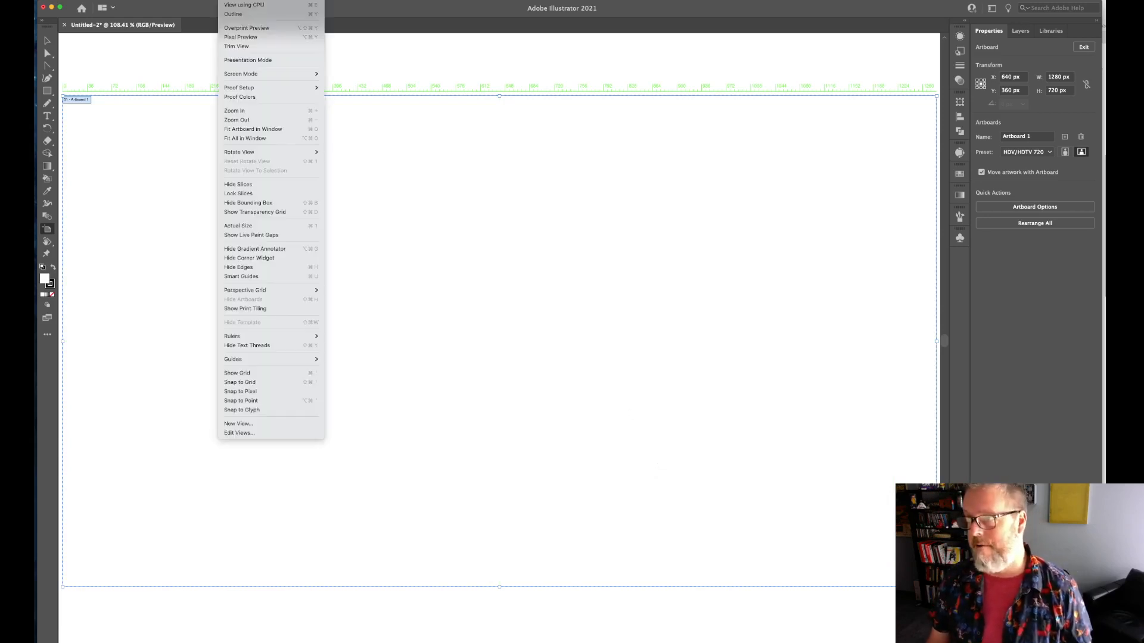
mouse_move(282, 338)
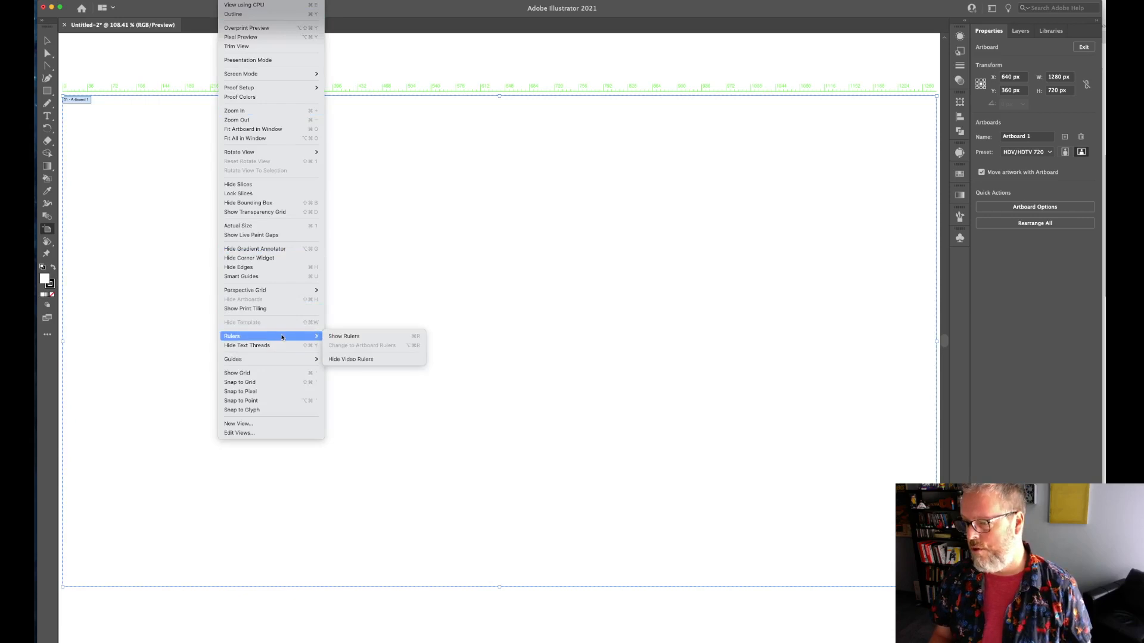
click(377, 360)
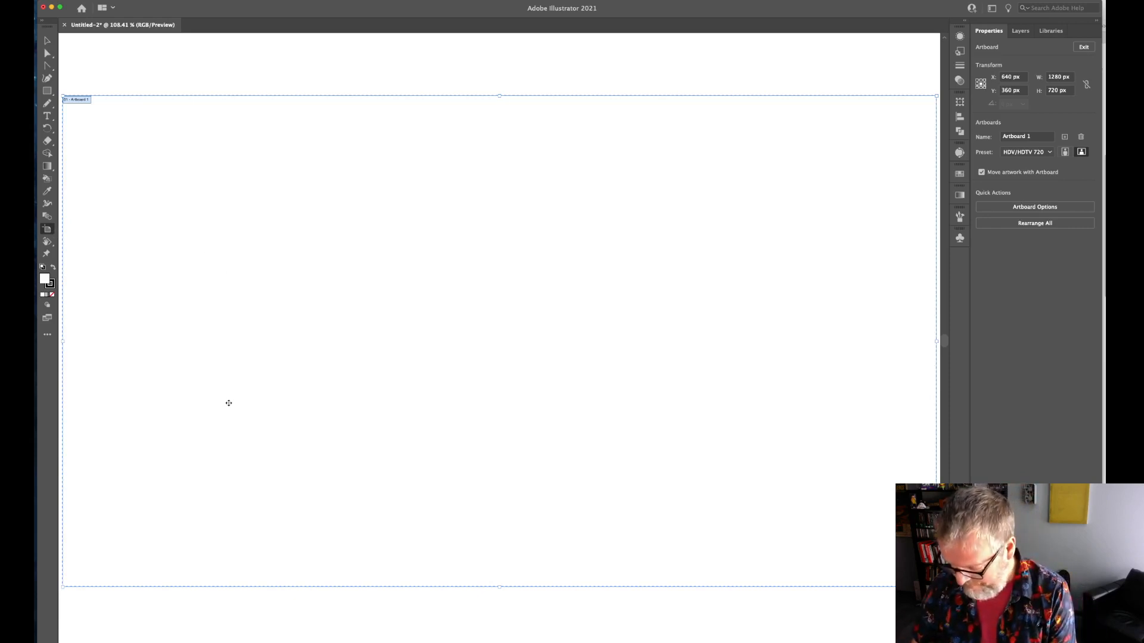
Delete the oversized Artboard 2 that surrounds the 1280 x 720 px artboard
key(super+minus)
key(super+minus)
key(super+minus)
key(super+minus)
key(super+minus)
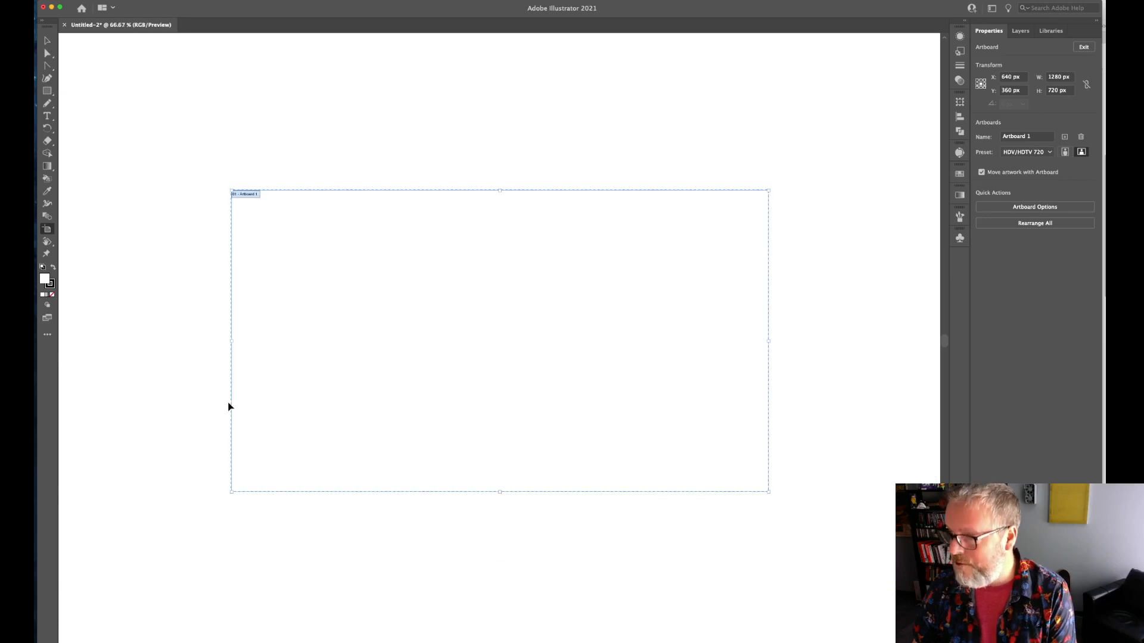
key(super+minus)
key(super+minus)
key(super+minus)
key(super+minus)
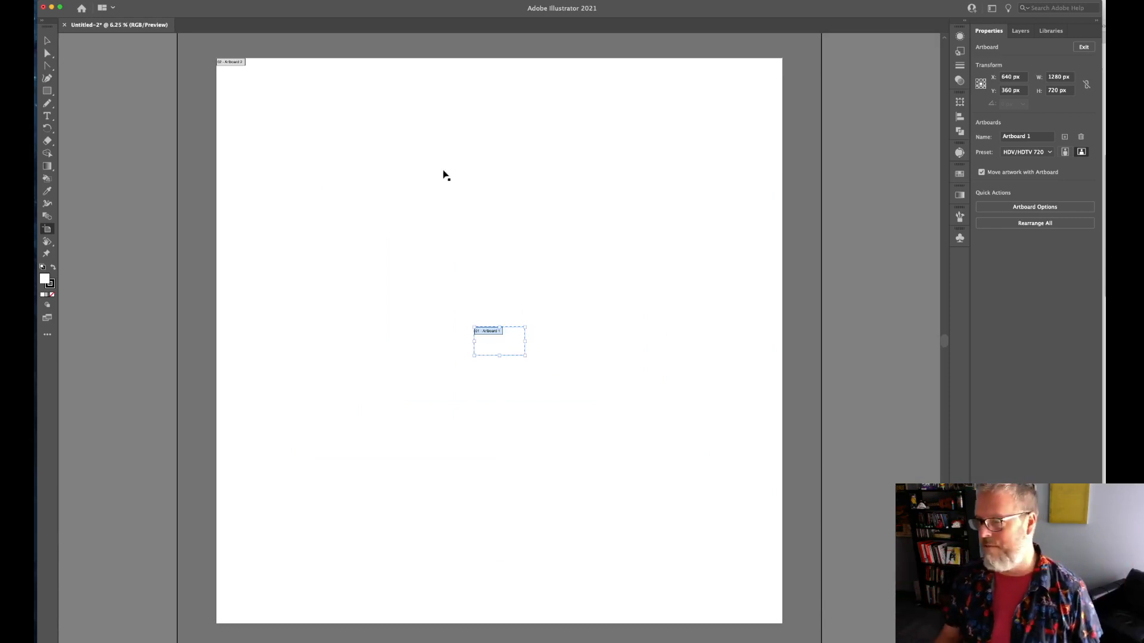
click(319, 230)
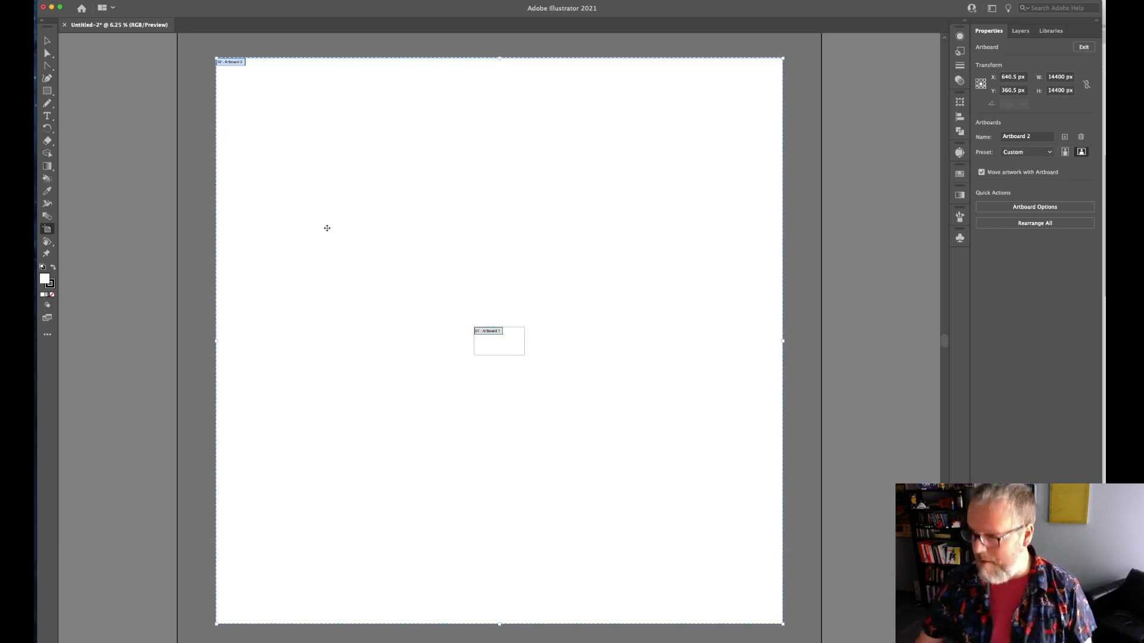
key(Delete)
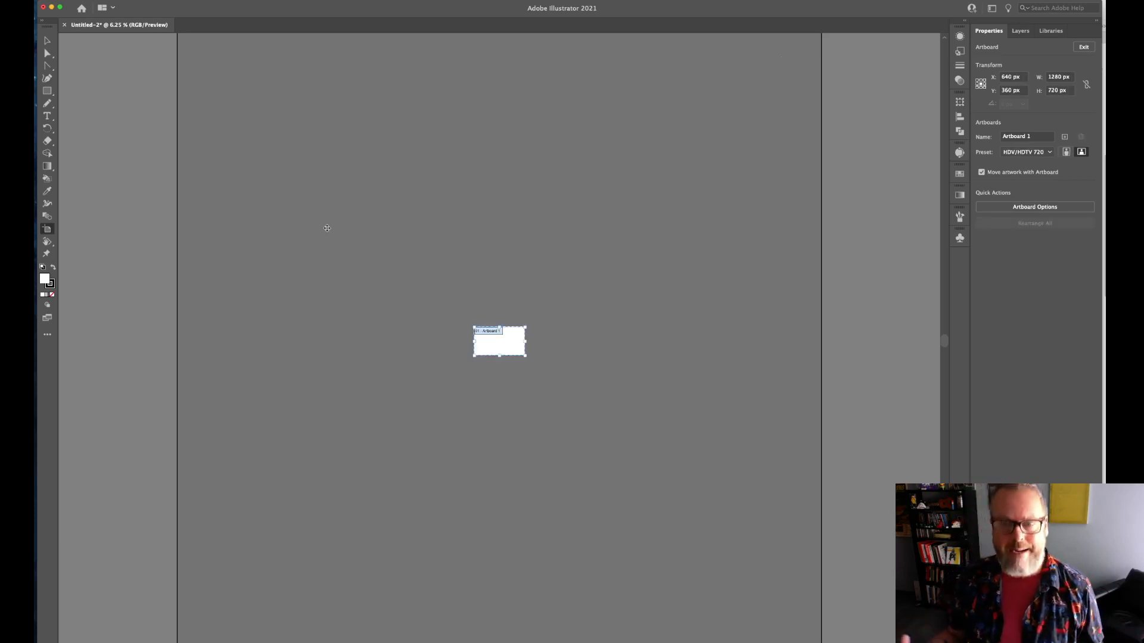
key(super+0)
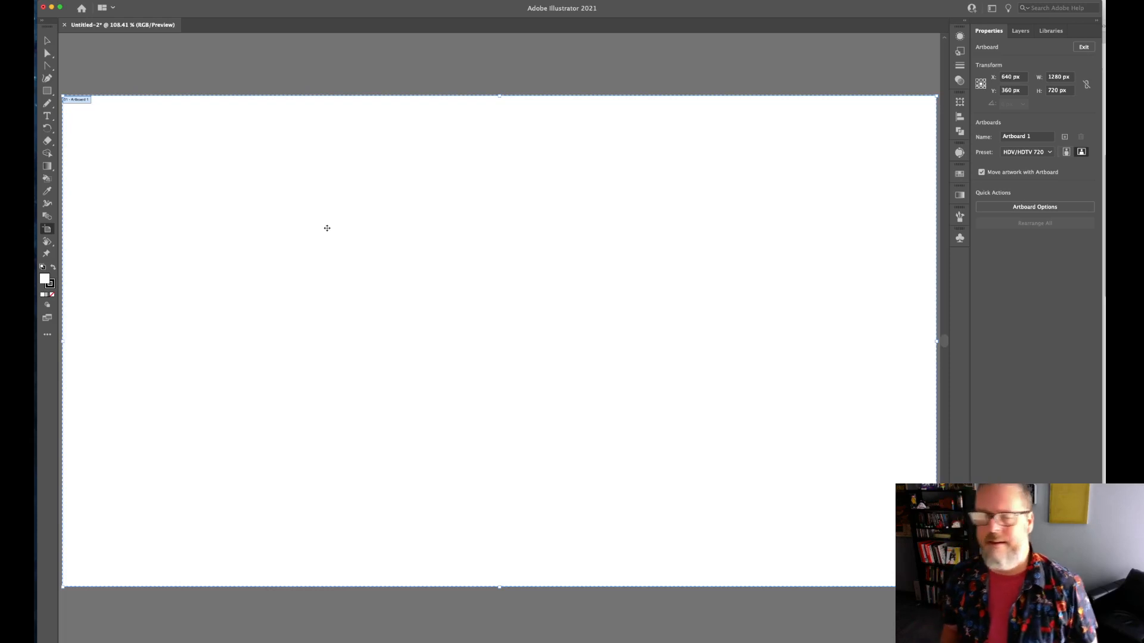
Leave artboard editing and activate the Pen tool in place of the Anchor Point tool
click(47, 40)
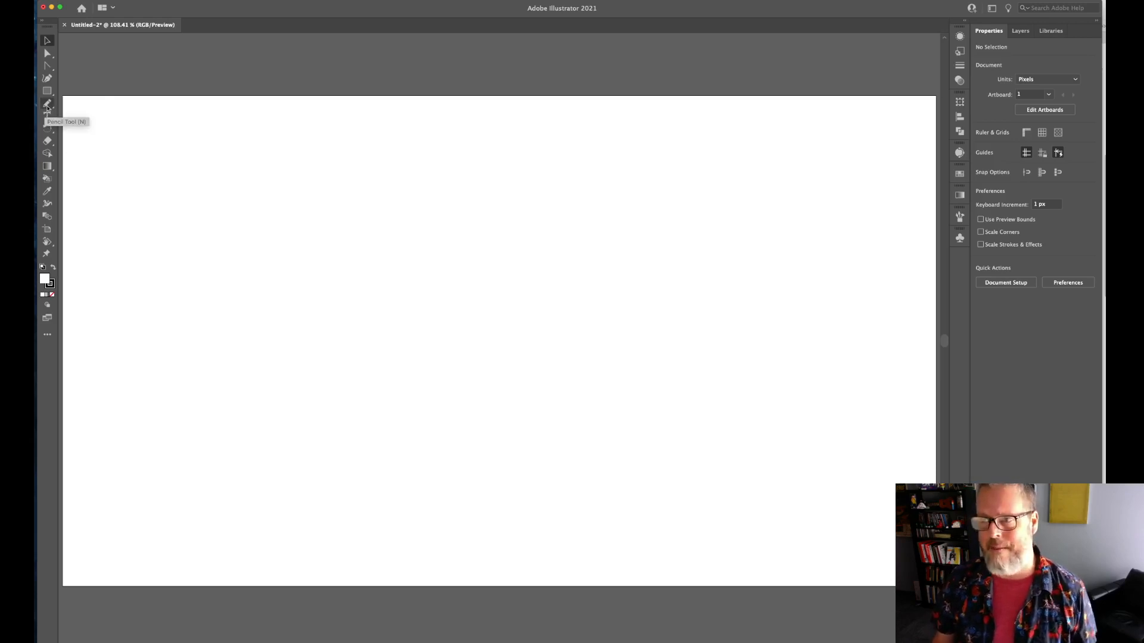
click(47, 66)
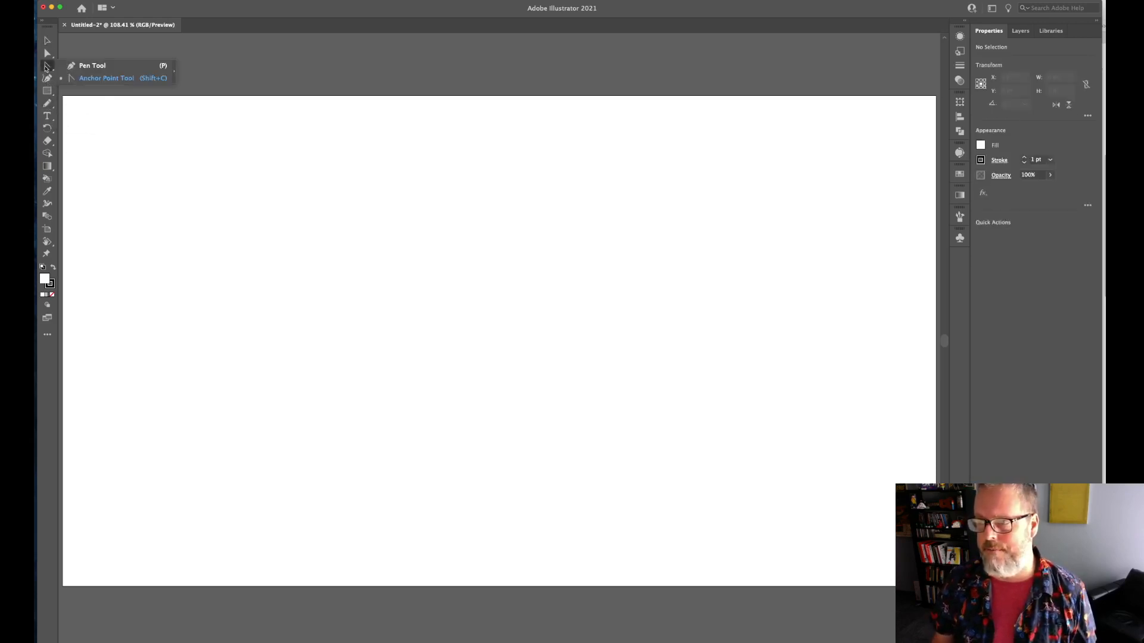
click(103, 65)
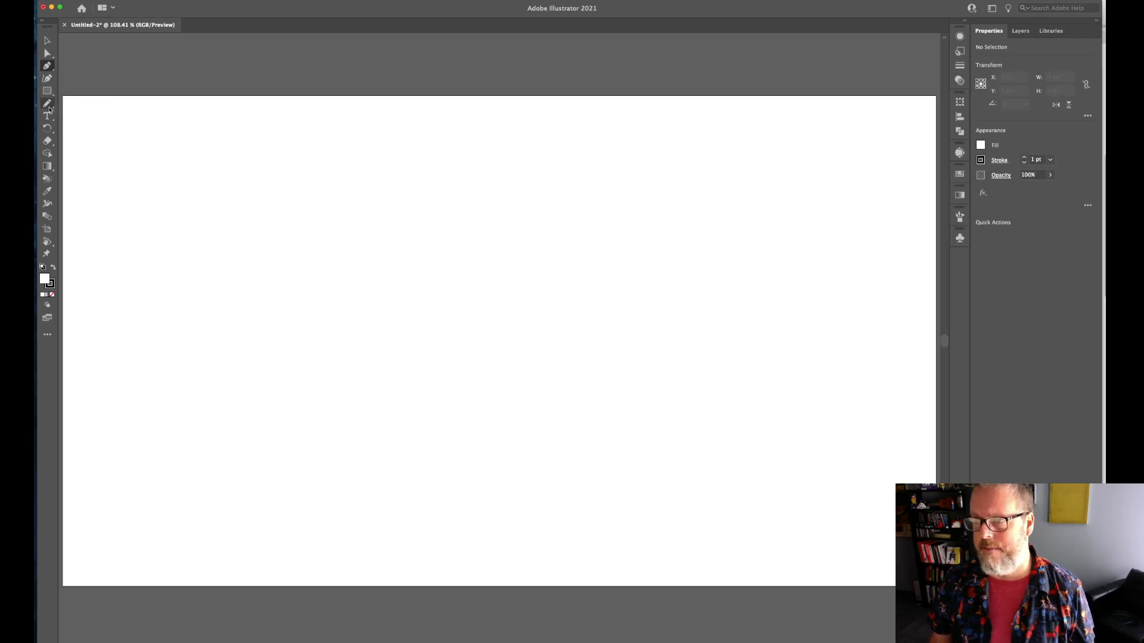
Configure the Pencil tool with fidelity one notch closer to Smooth, Fill new pencil strokes enabled and Keep selected disabled
click(49, 106)
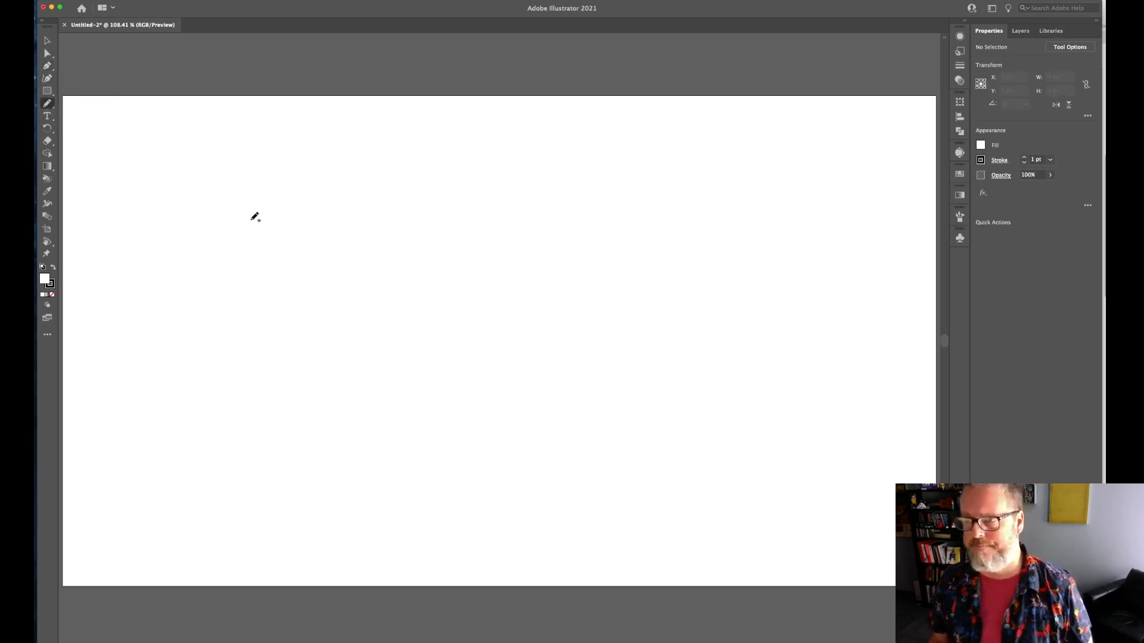
double_click(48, 105)
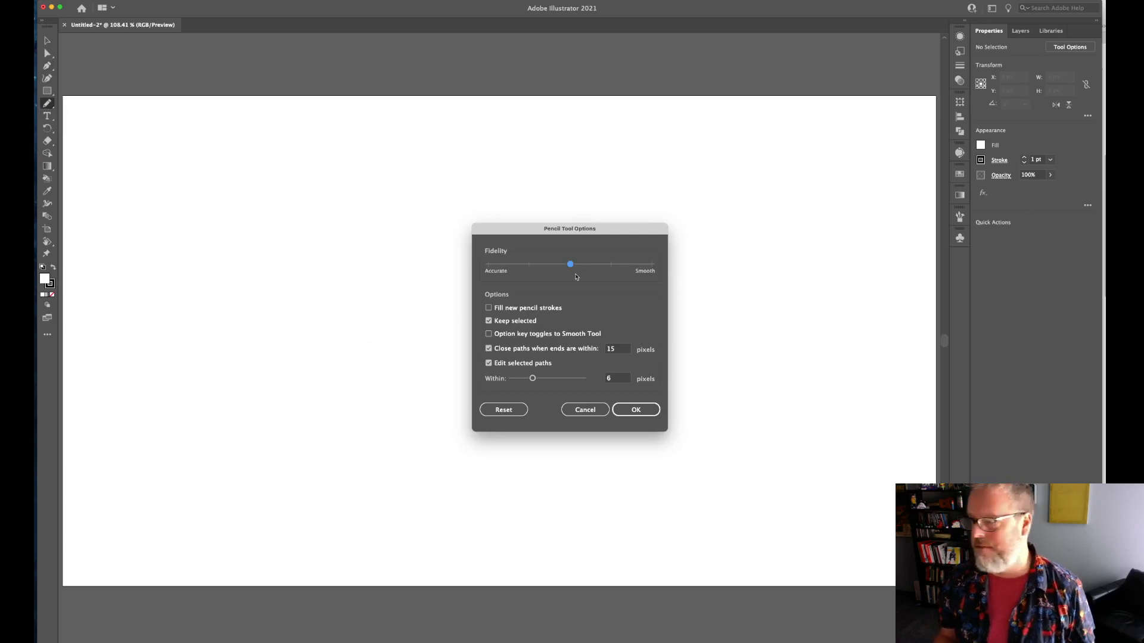
drag(524, 233, 316, 169)
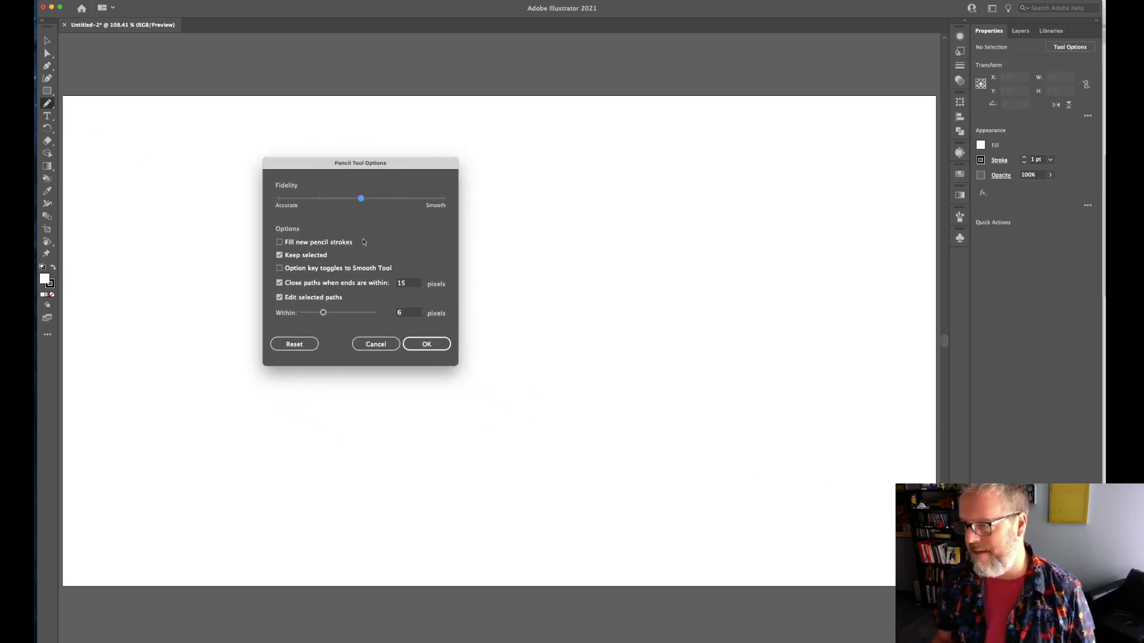
drag(361, 200, 402, 199)
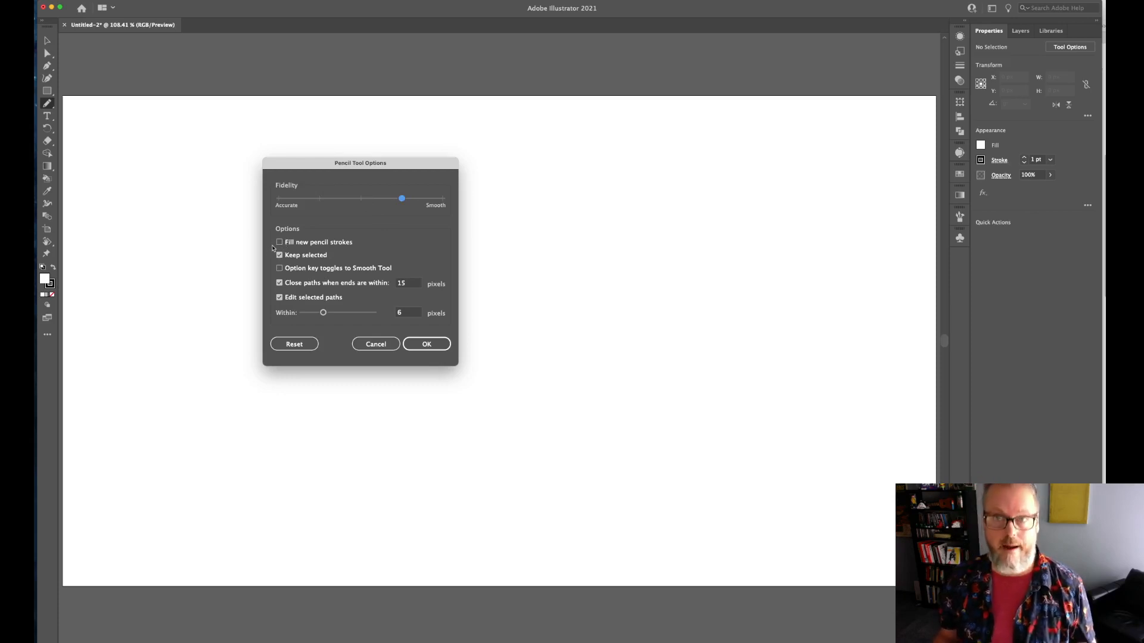
click(278, 242)
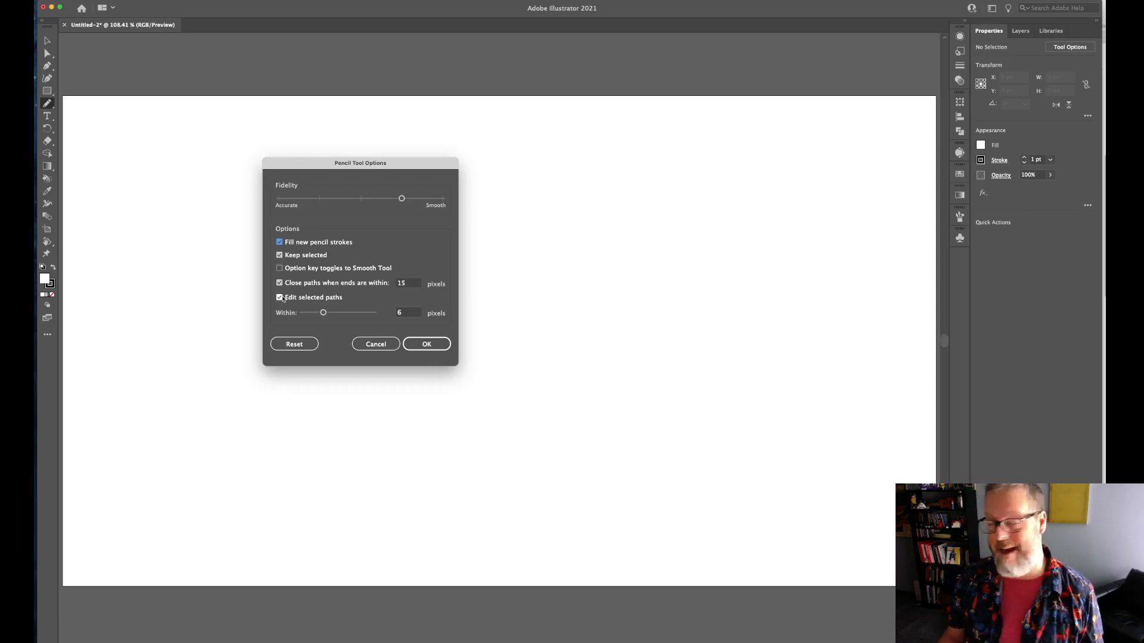
click(279, 255)
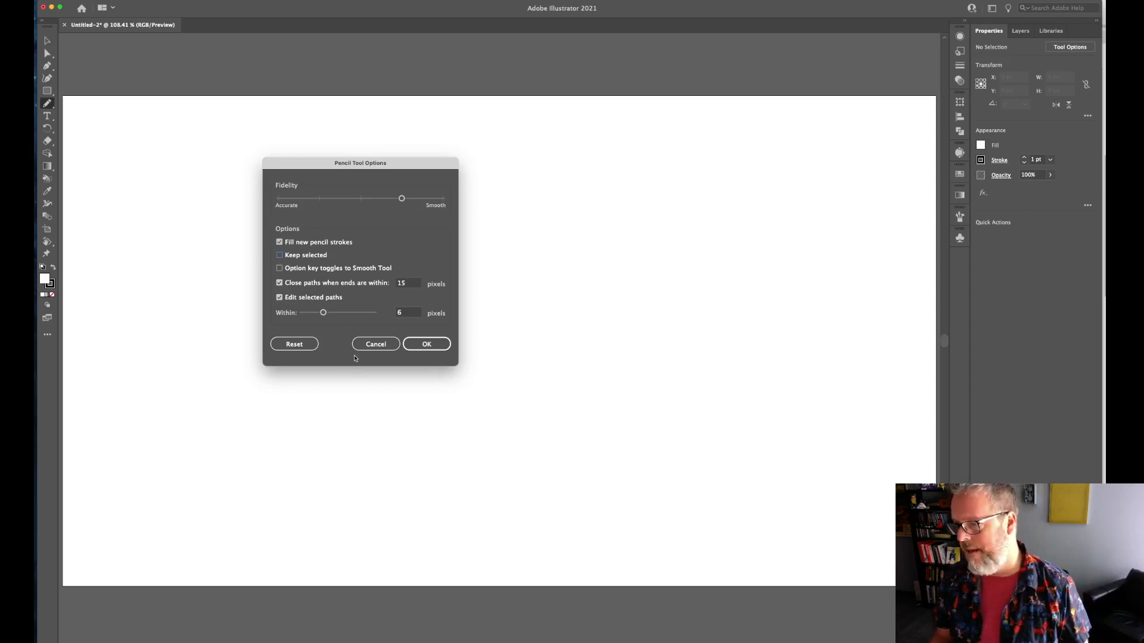
click(440, 349)
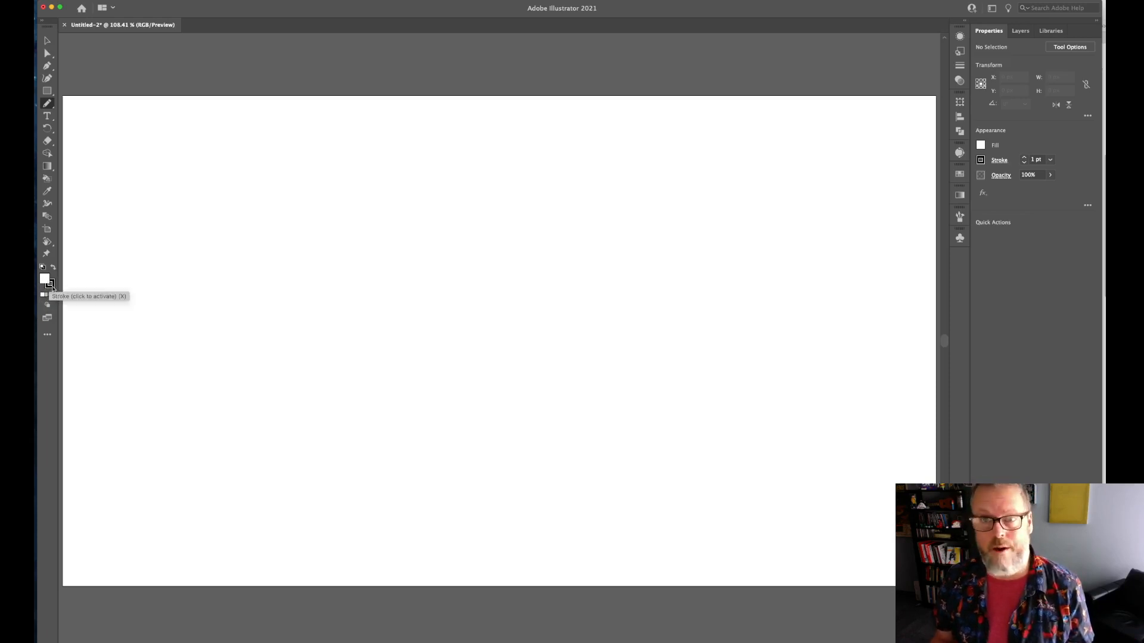
Set the stroke to none and the fill to a blue, #0099B9
click(52, 288)
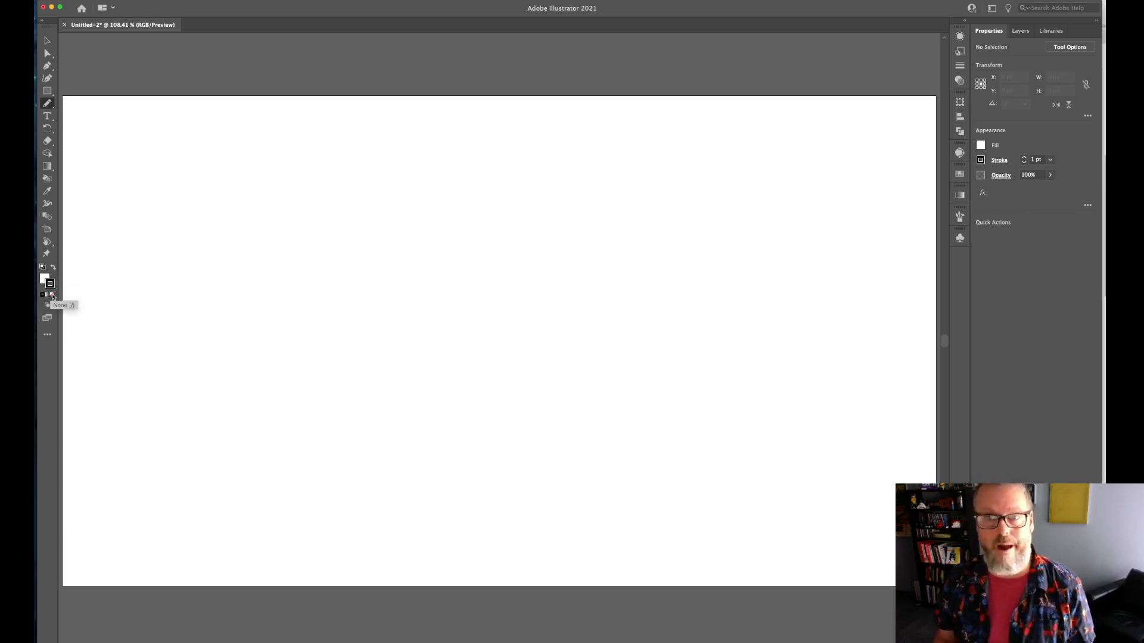
click(53, 296)
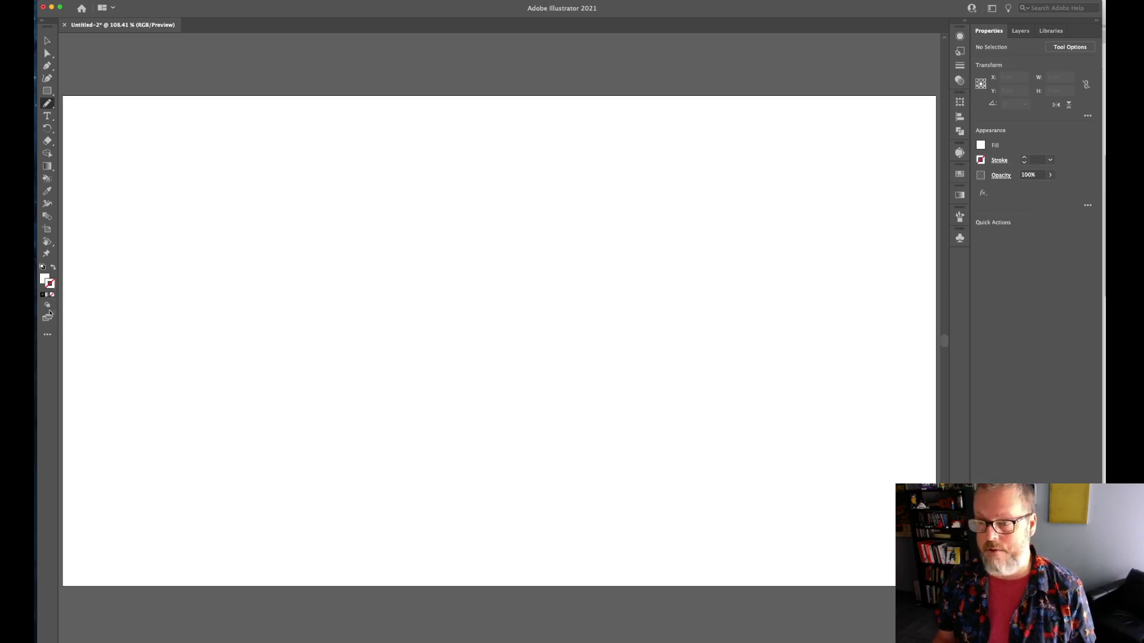
click(44, 280)
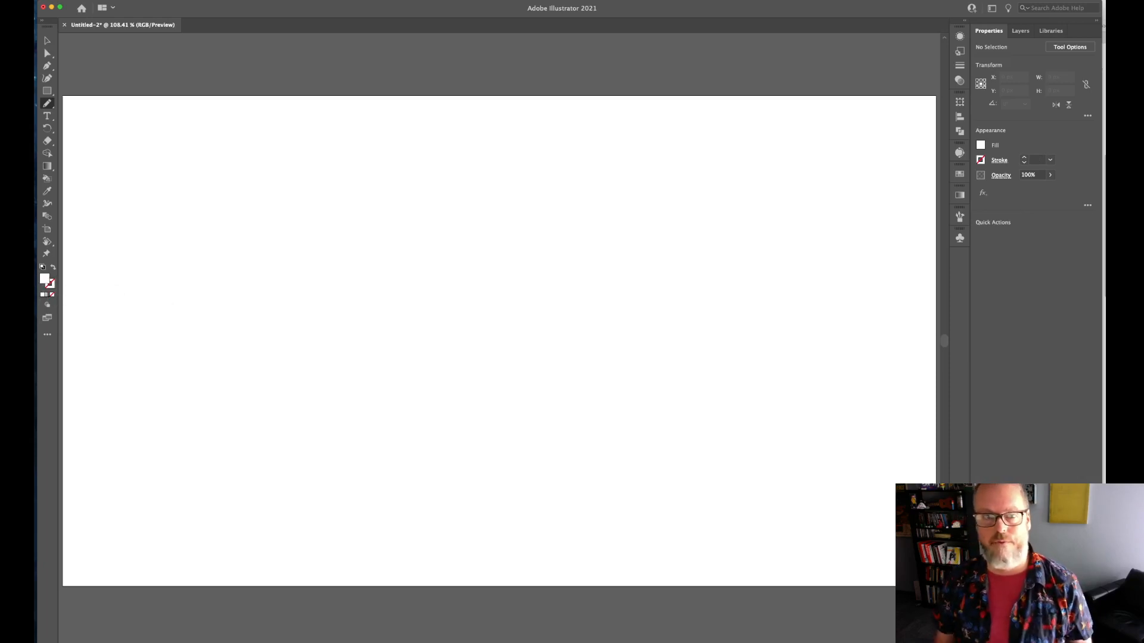
key(F6)
drag(446, 156, 430, 171)
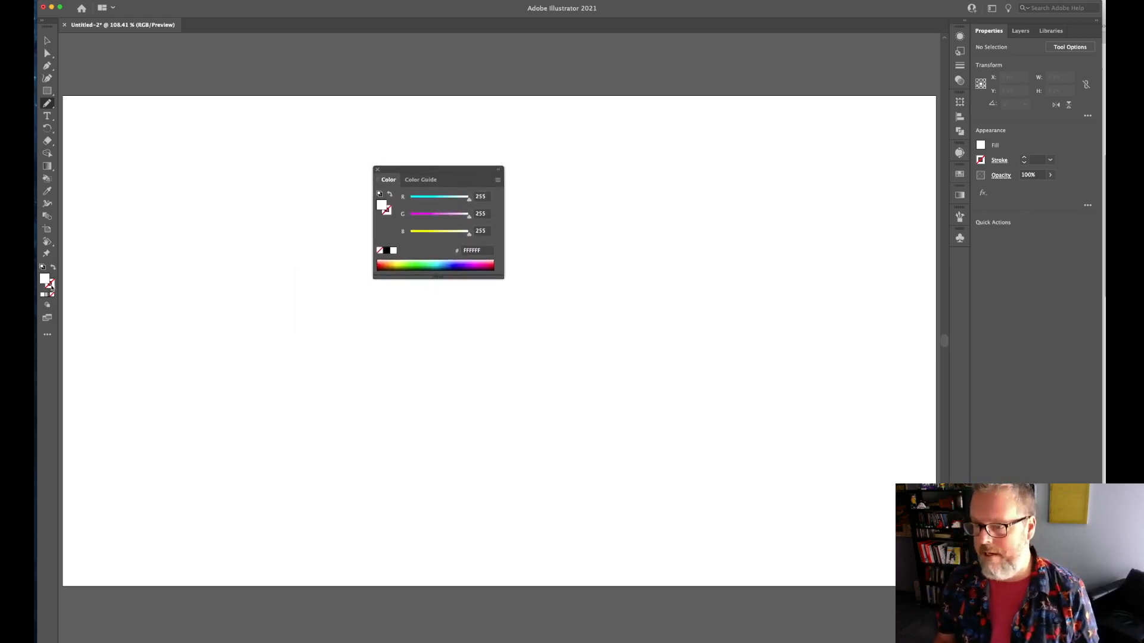
click(51, 285)
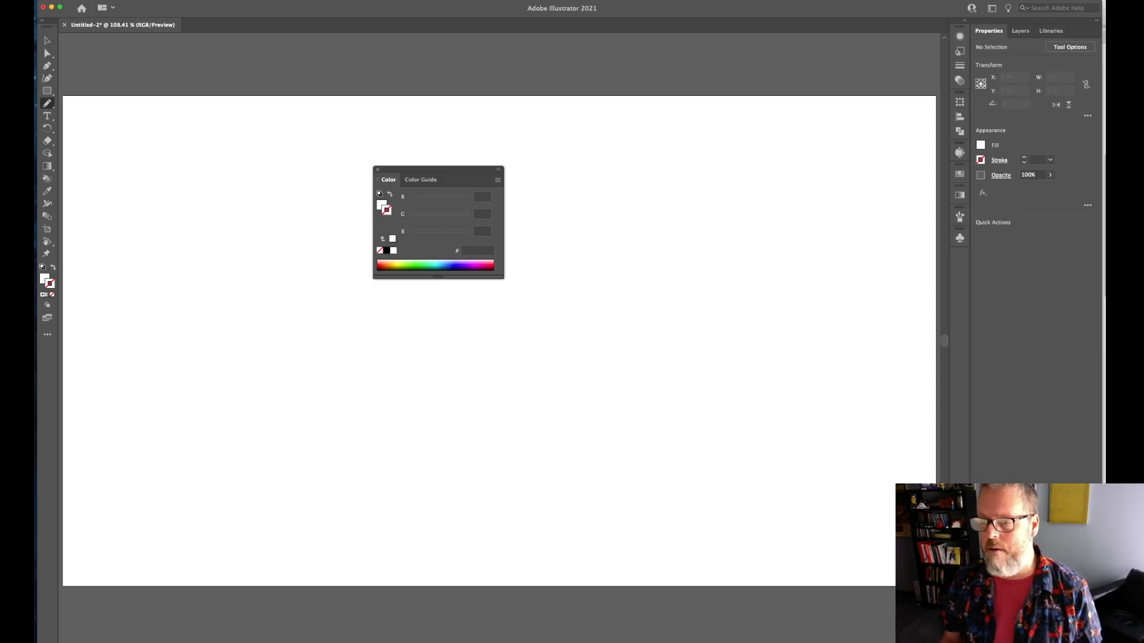
click(44, 278)
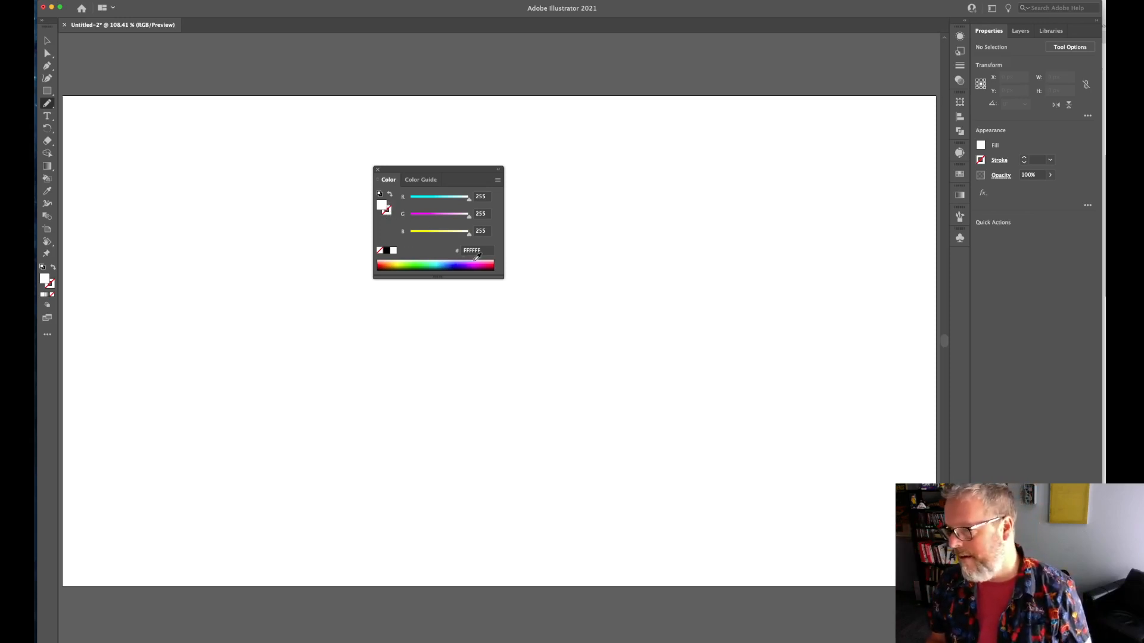
click(440, 263)
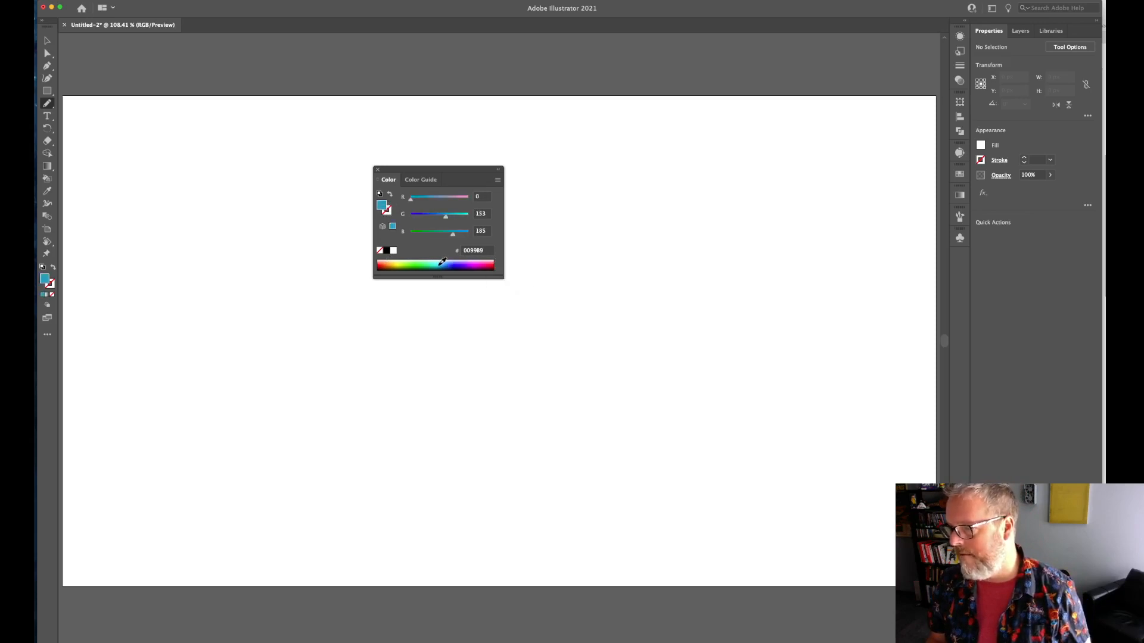
drag(437, 266, 437, 265)
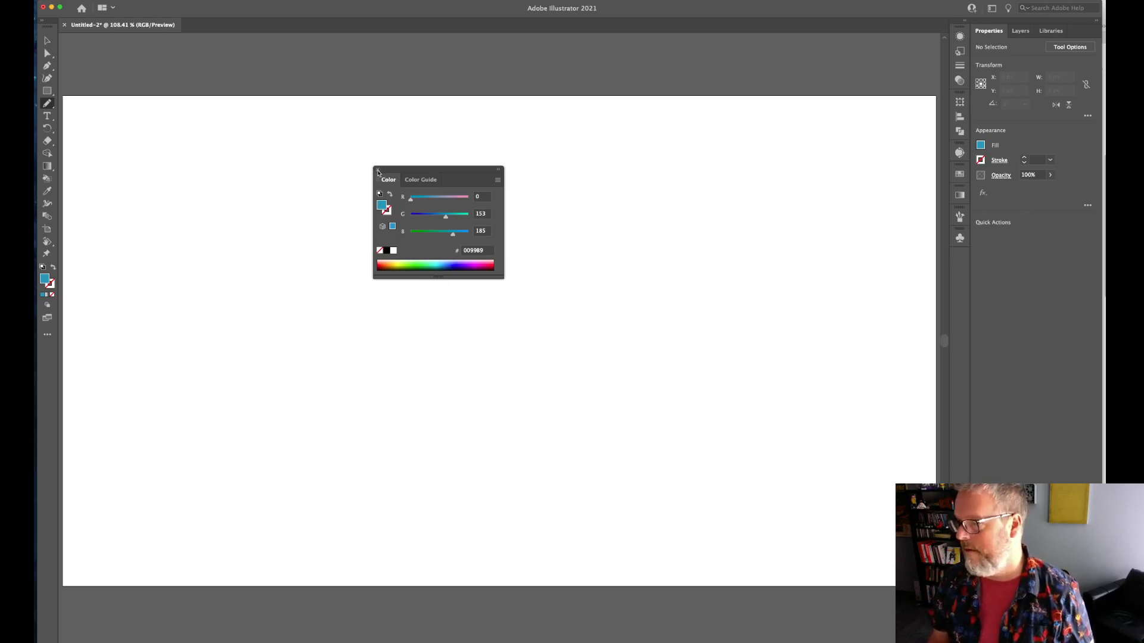
Dock the floating Color panel group below the other collapsed panels, and lengthen the Swatches panel before collapsing it again
drag(418, 173, 962, 262)
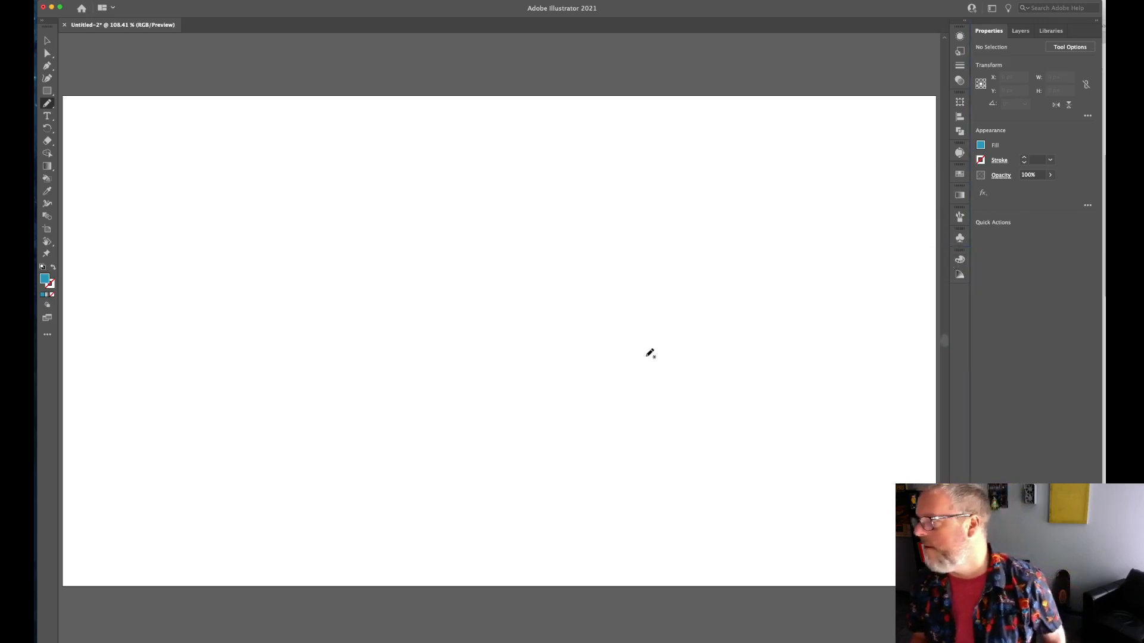
click(959, 176)
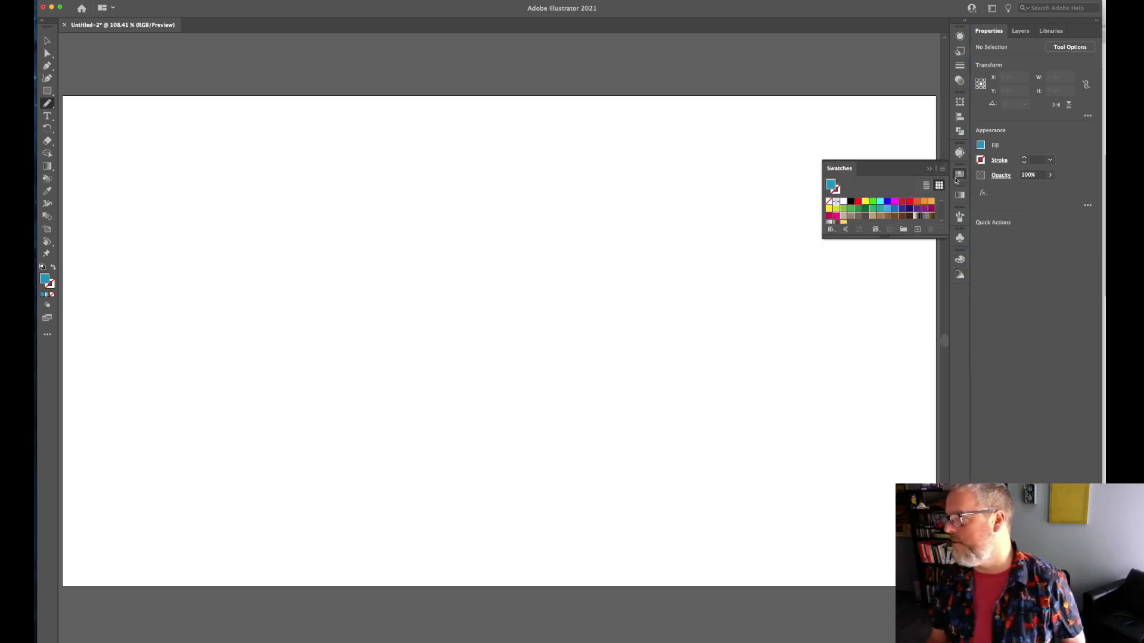
drag(887, 238, 887, 290)
click(960, 177)
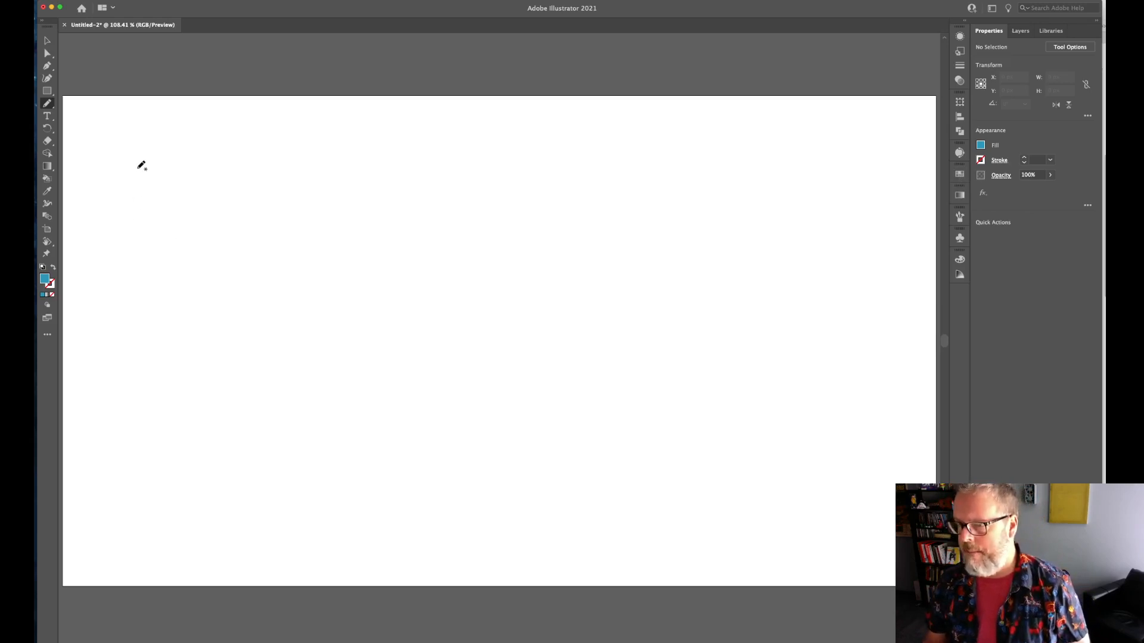
Draw a filled wine glass silhouette about 320 px wide and 535 px high on the left part of the artboard with the Pencil tool
mouse_move(141, 168)
mouse_down()
mouse_move(151, 280)
mouse_move(215, 343)
mouse_move(231, 387)
mouse_move(215, 488)
mouse_move(142, 512)
mouse_move(353, 513)
mouse_move(242, 483)
mouse_move(237, 382)
mouse_up()
mouse_move(238, 351)
mouse_down()
mouse_move(296, 331)
mouse_move(338, 284)
mouse_move(339, 163)
mouse_move(209, 149)
mouse_move(146, 156)
mouse_move(140, 169)
mouse_up()
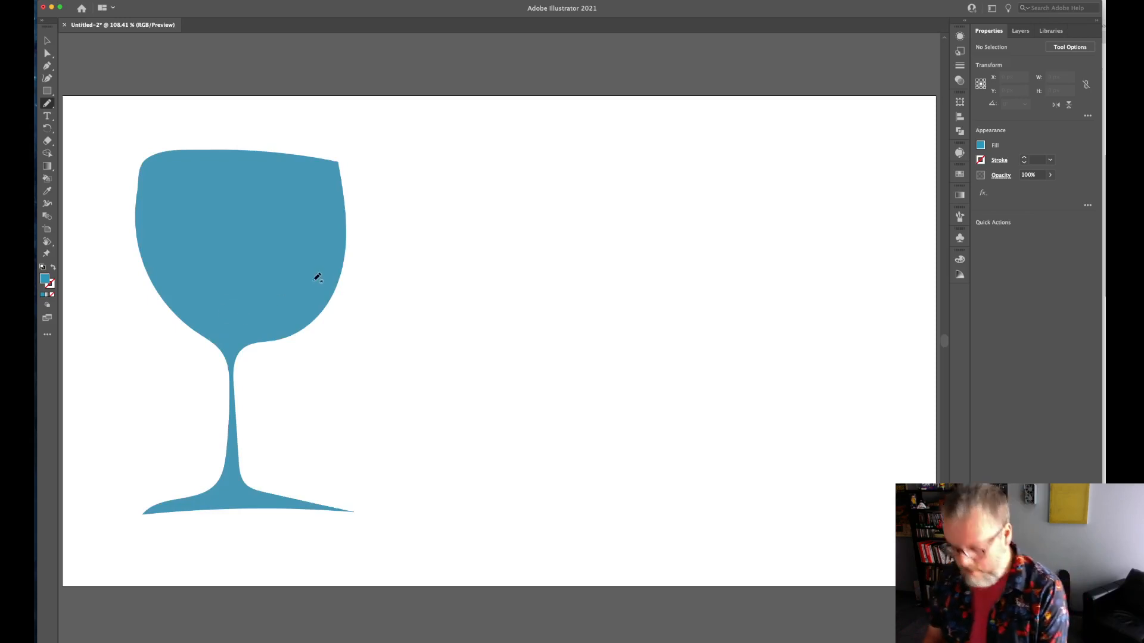
Ease the curve where the glass's bowl meets the right of the stem, and shift the bowl's right-edge anchor points upward with Direct Selection
key(a)
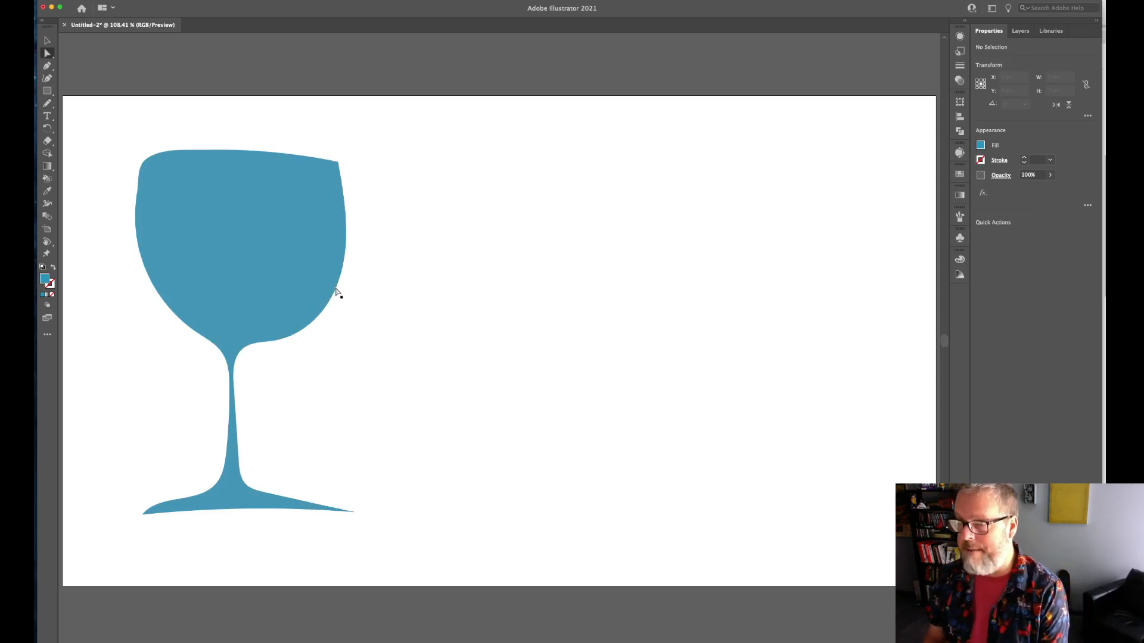
click(337, 292)
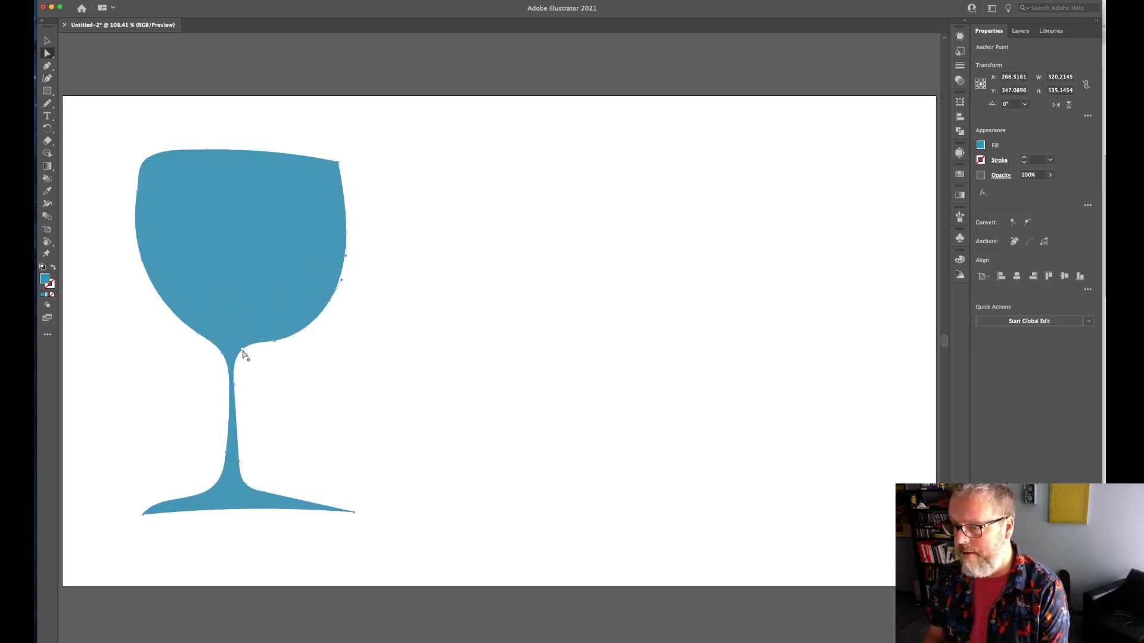
drag(243, 350, 247, 351)
key(super+z)
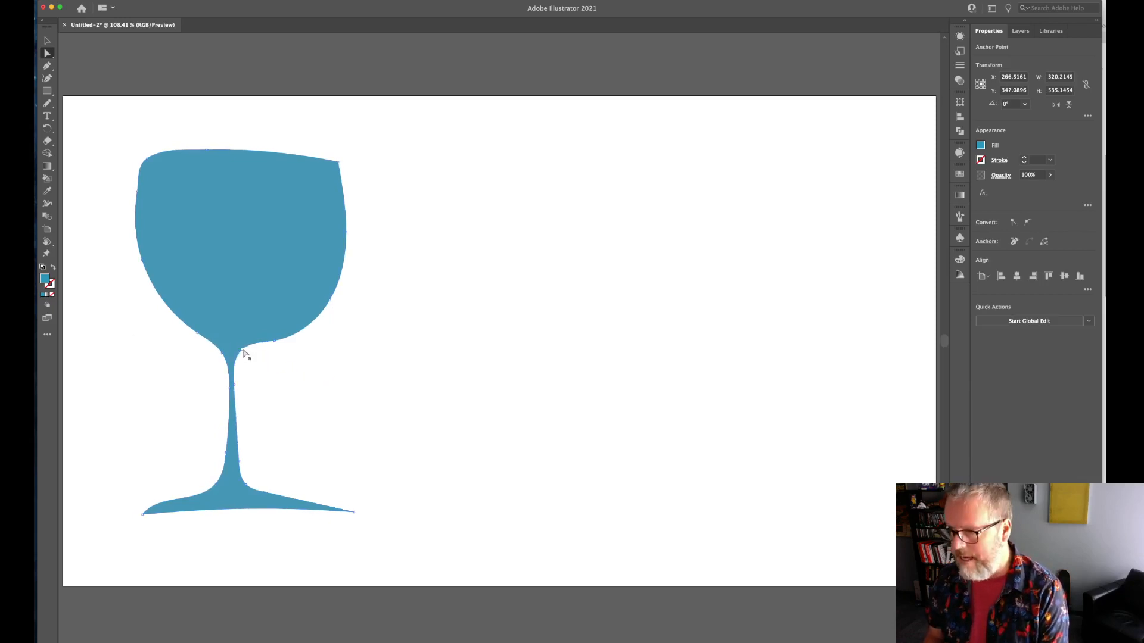
click(244, 353)
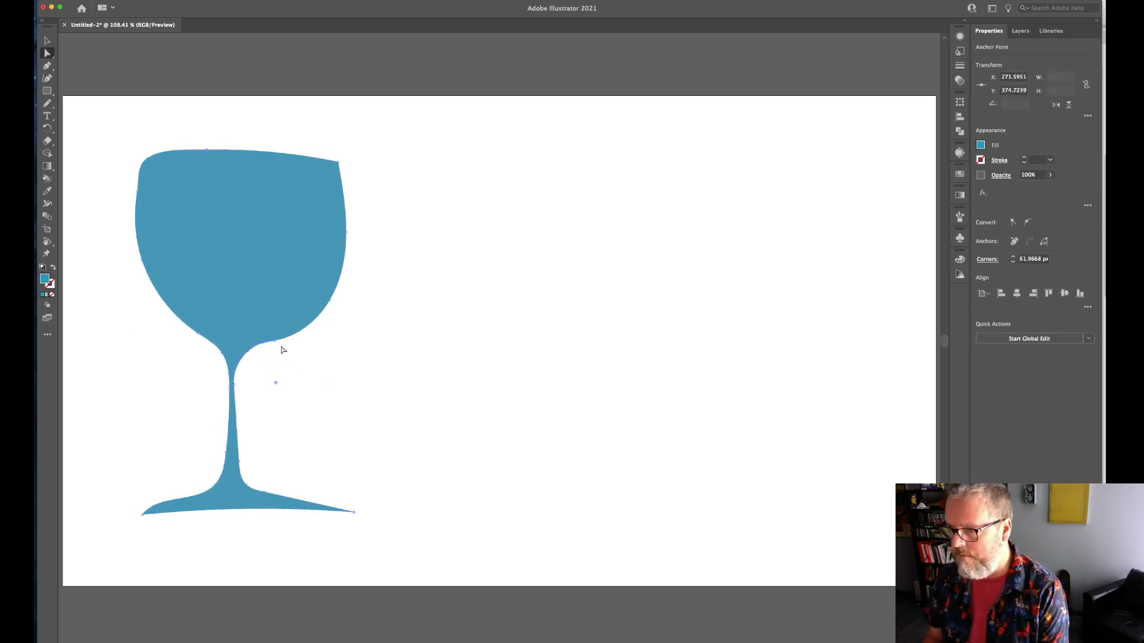
click(299, 333)
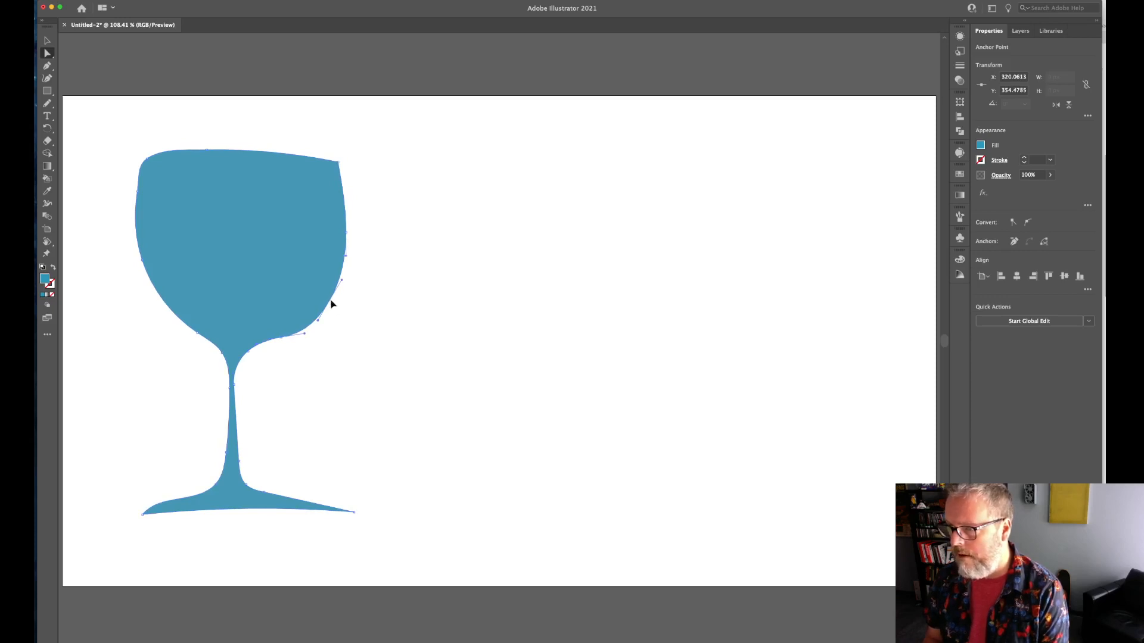
drag(332, 301, 346, 207)
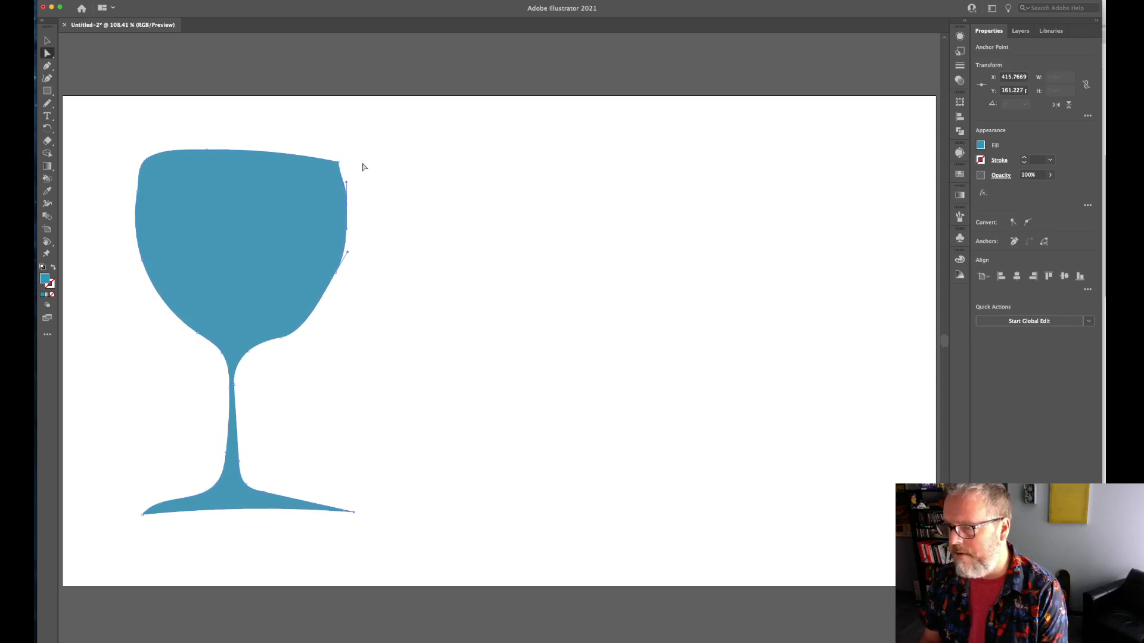
Round both upper corners of the glass's bowl by pulling smooth handles from their anchor points with the Anchor Point tool
click(337, 162)
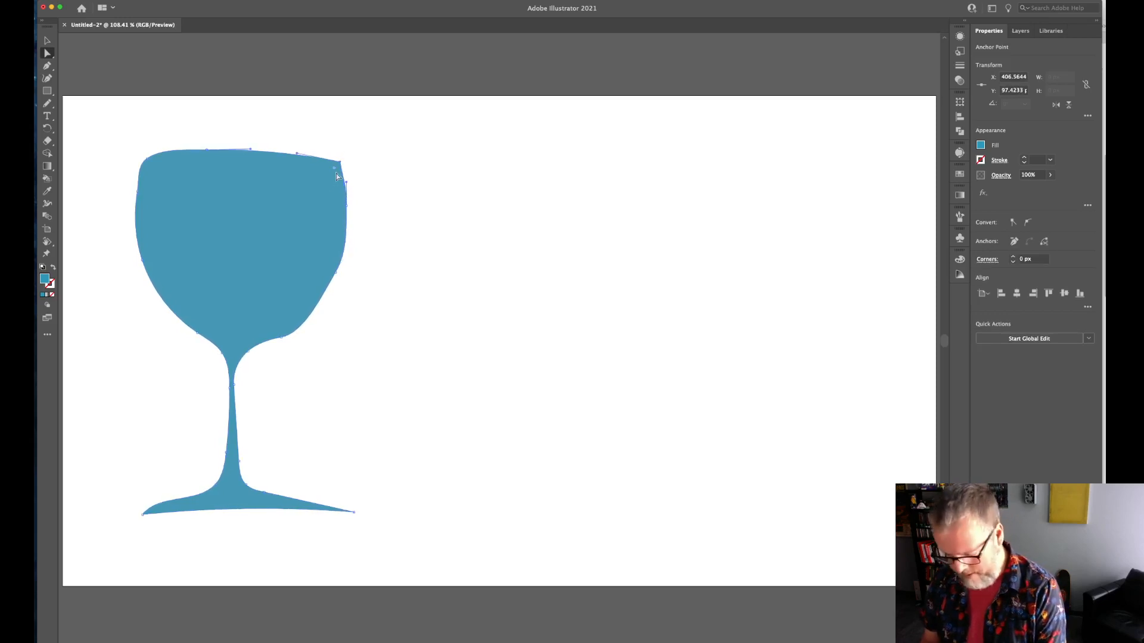
key(shift+c)
drag(340, 163, 329, 156)
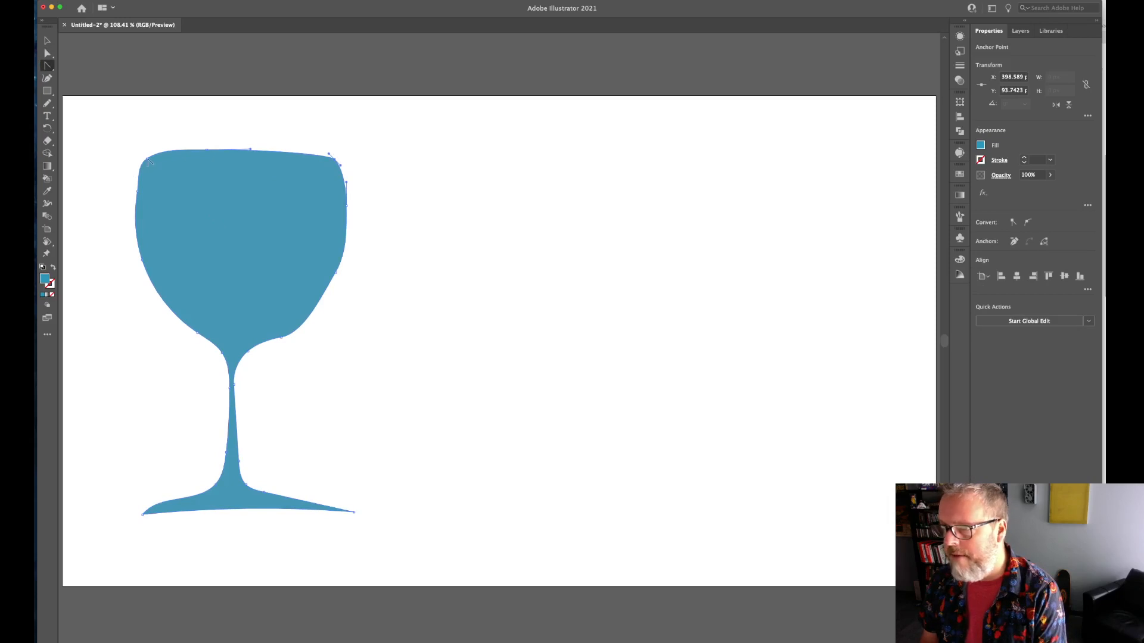
drag(149, 162, 139, 167)
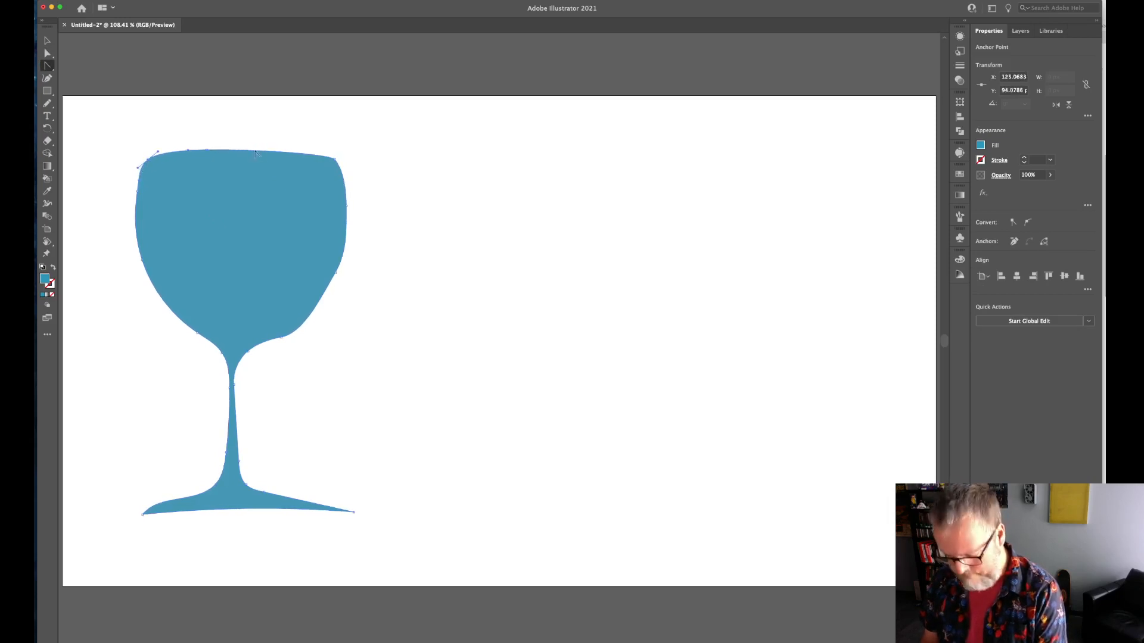
Move the rim's middle anchor point to the center of the glass's top edge and shorten its handles for an even curve
key(a)
click(206, 158)
drag(208, 151, 240, 152)
key(super+z)
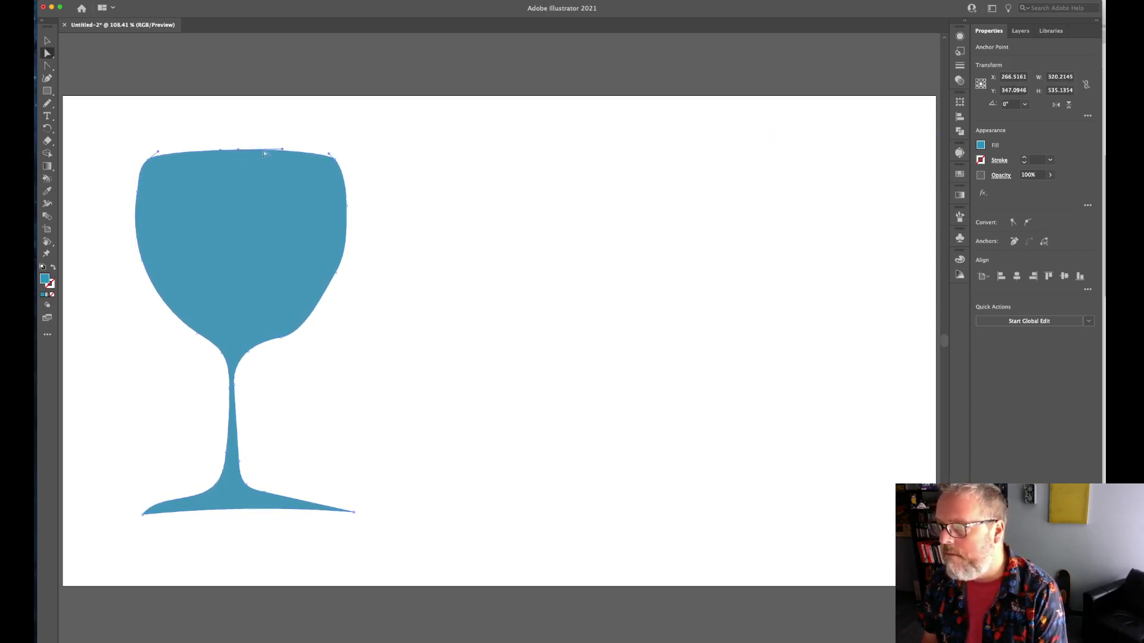
click(284, 149)
click(239, 154)
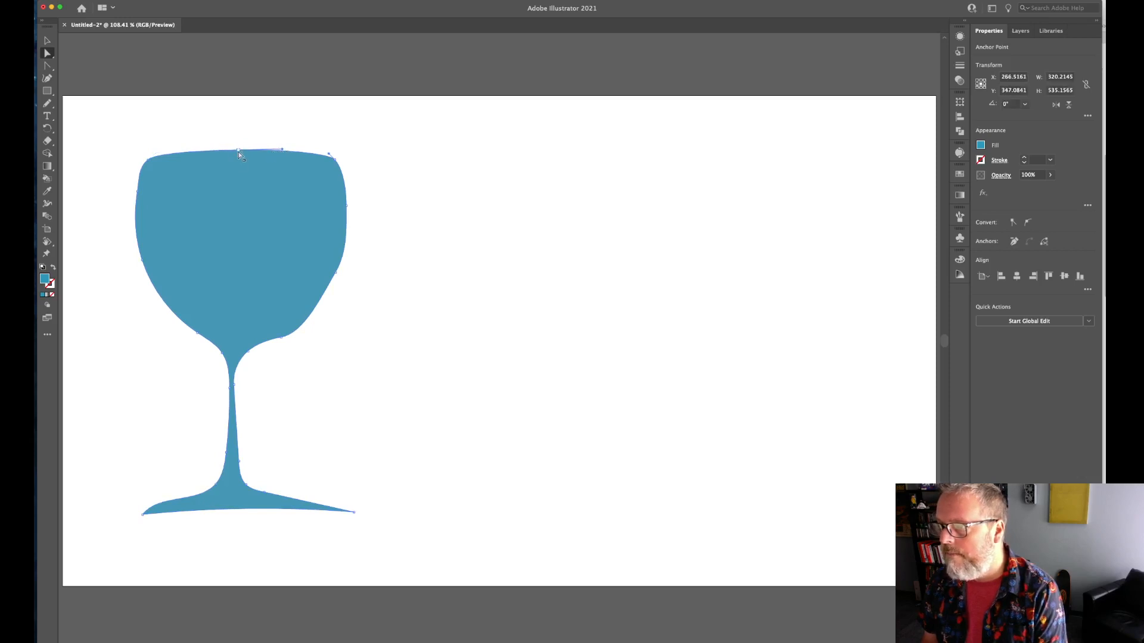
click(284, 151)
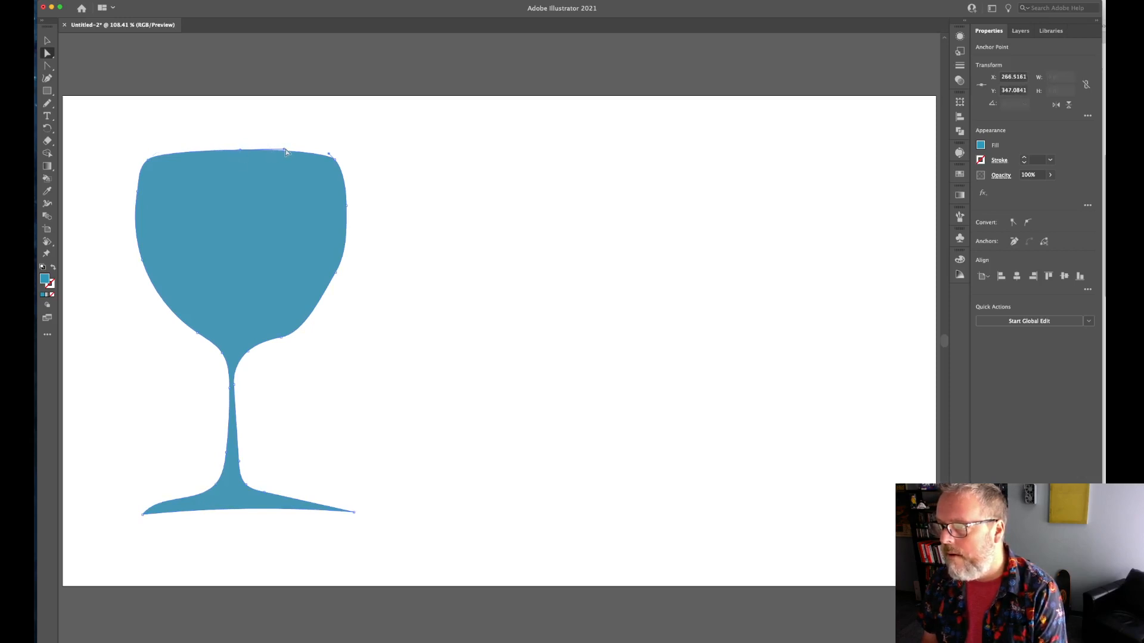
click(284, 150)
click(264, 154)
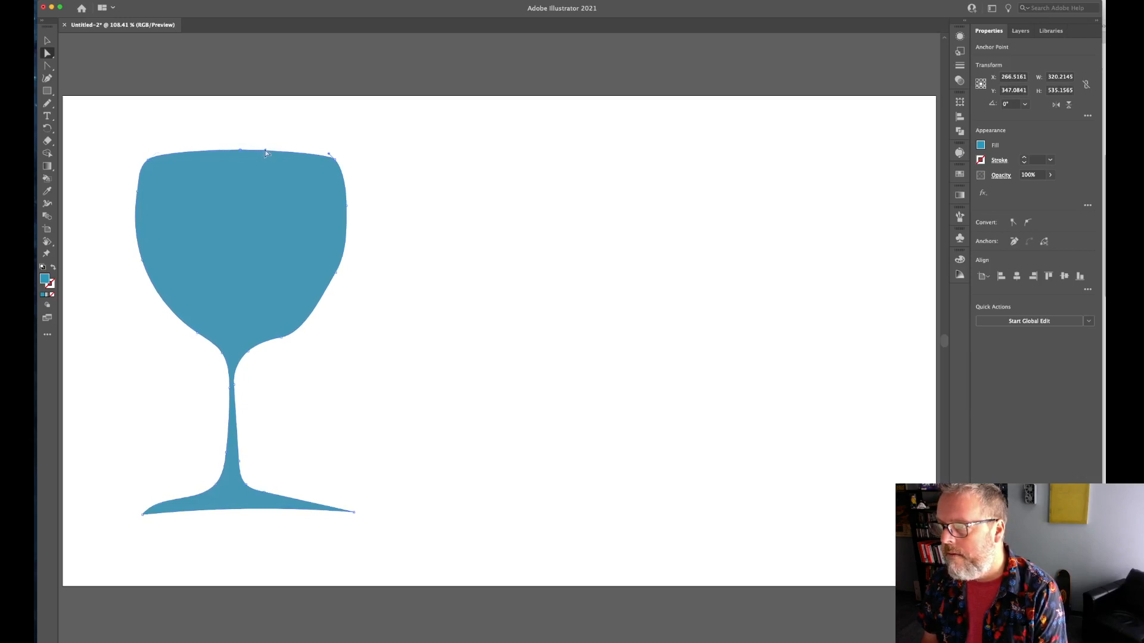
click(218, 151)
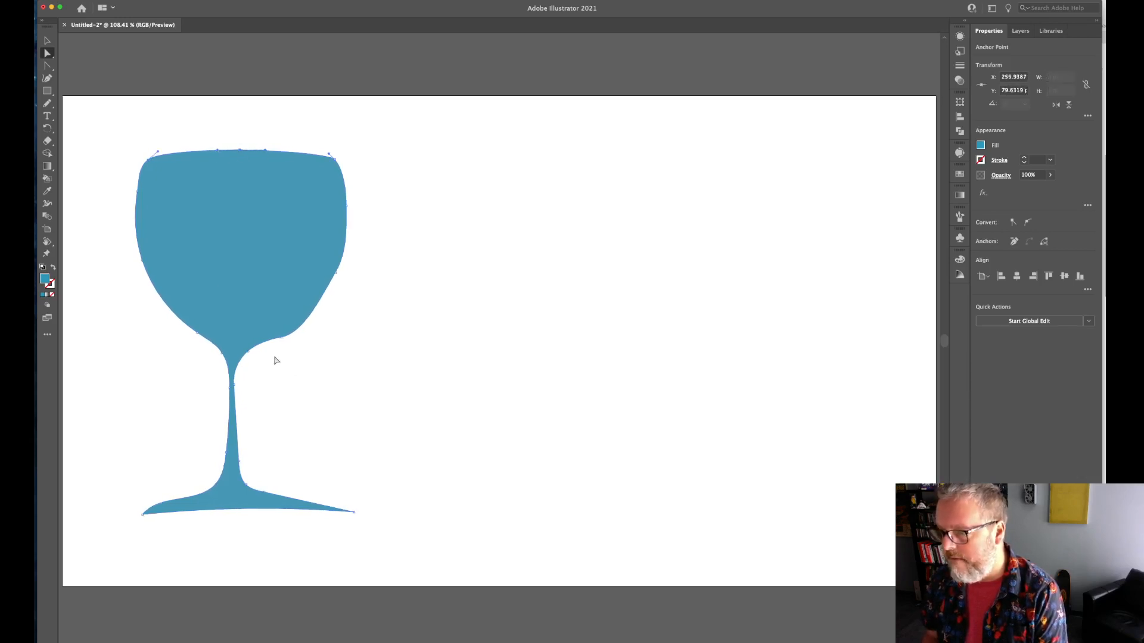
Adjust the anchor point and handle at the lower right of the bowl to refine its curve toward the stem
click(283, 338)
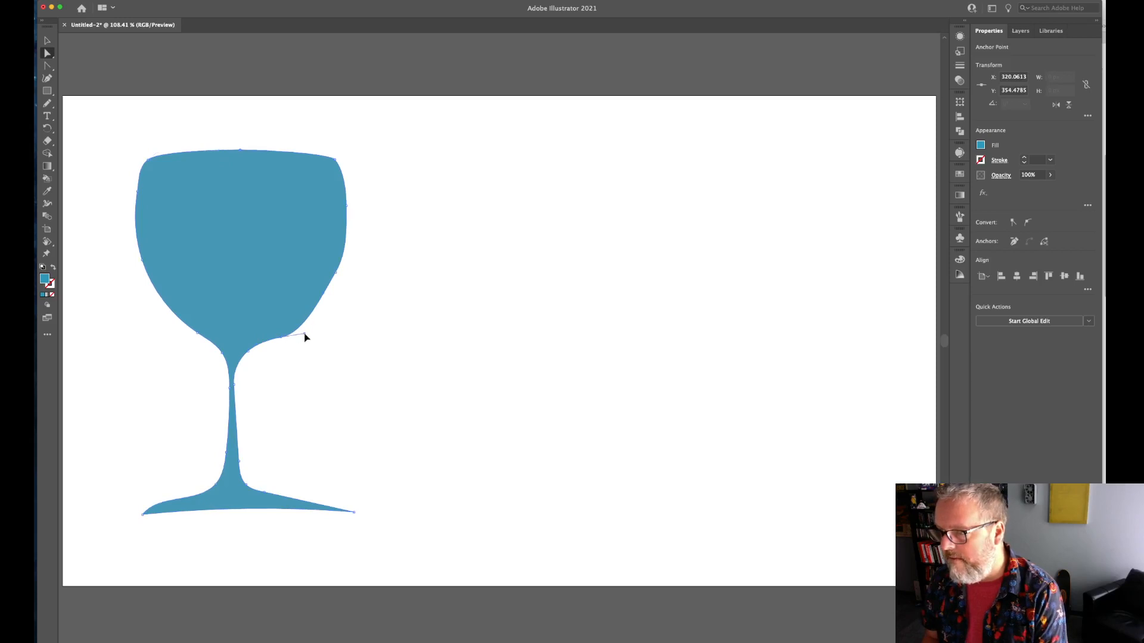
drag(304, 334, 286, 335)
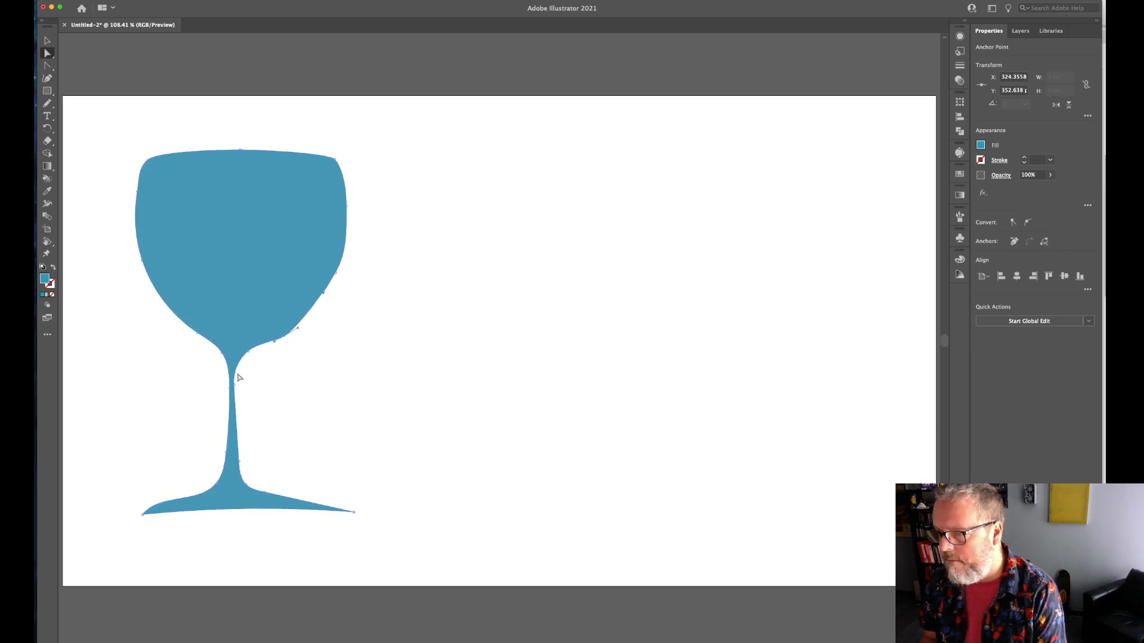
Adjust the anchor points down the left of the stem, from the bowl junction to the foot, with Direct Selection
click(224, 355)
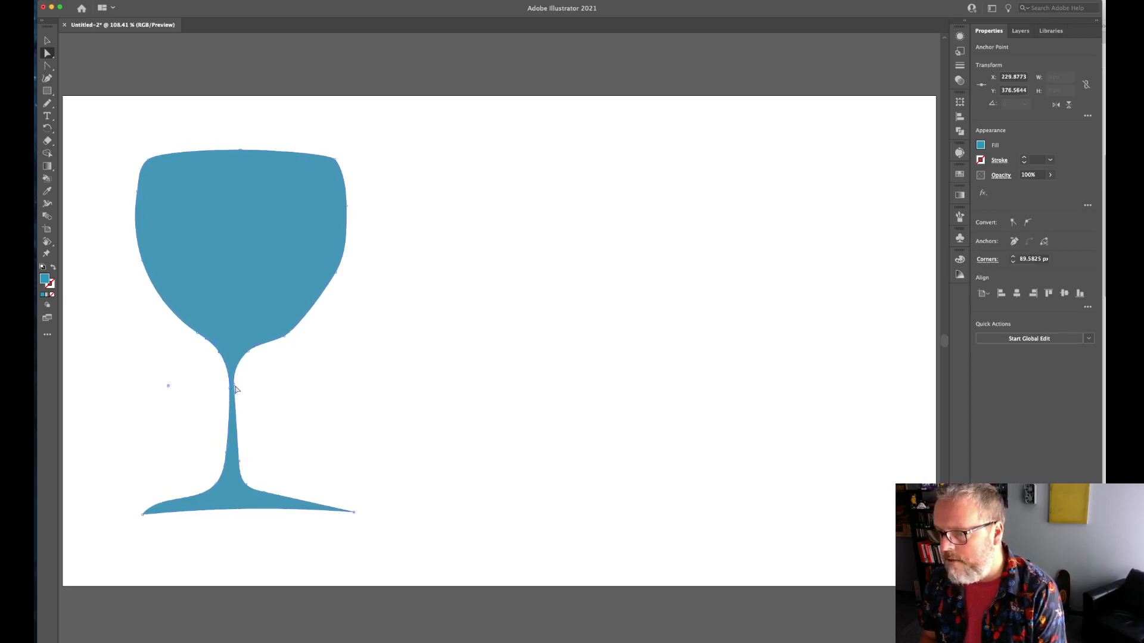
click(231, 384)
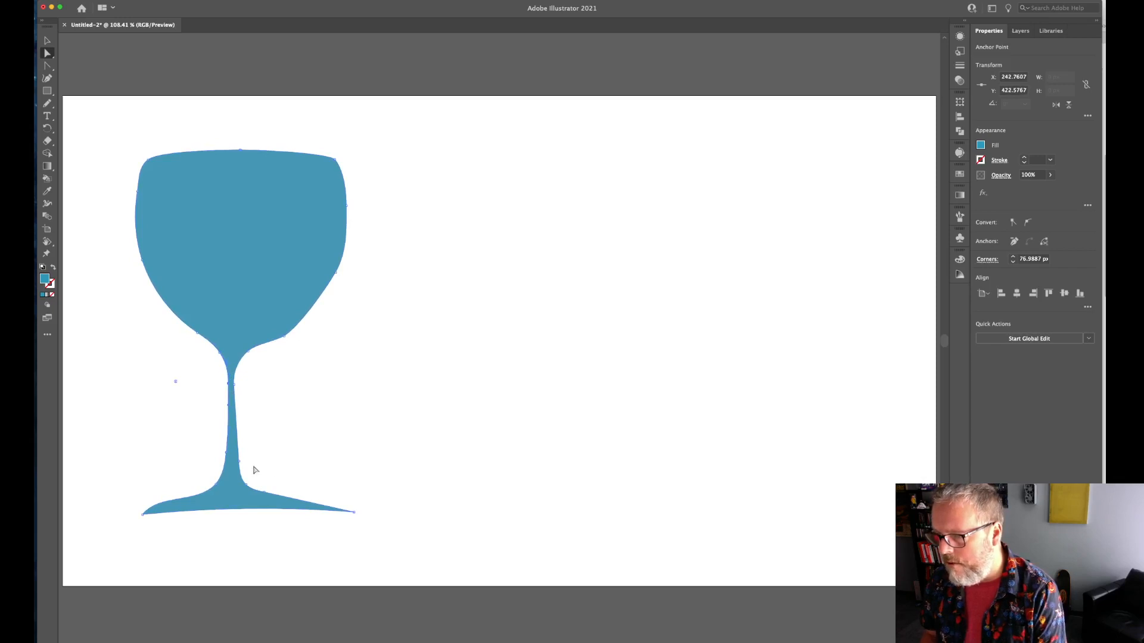
click(228, 464)
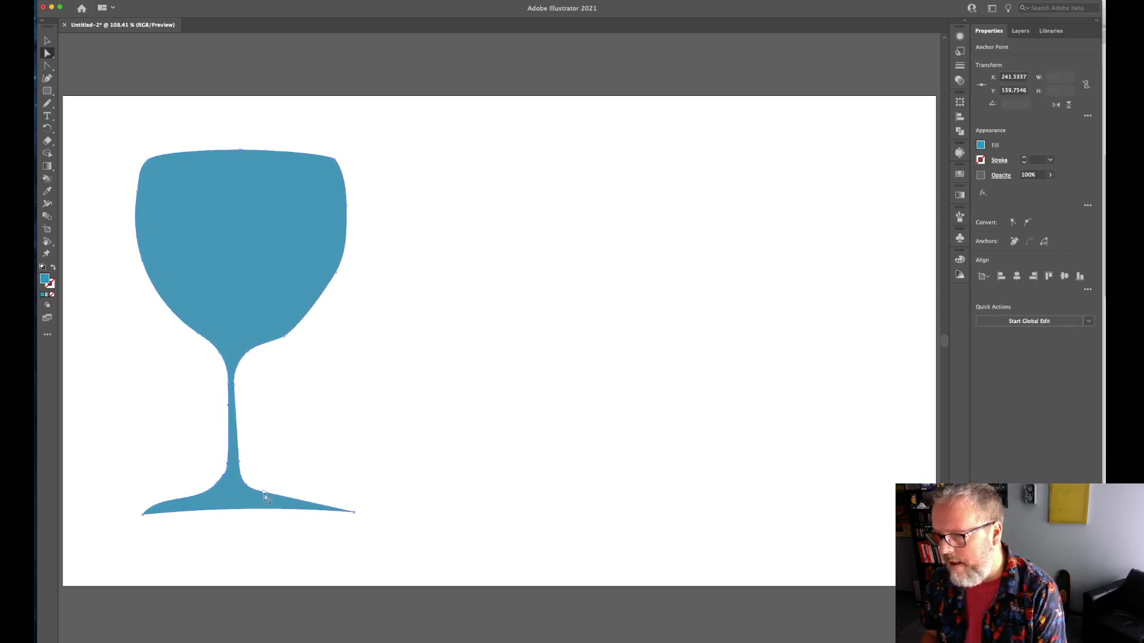
click(212, 489)
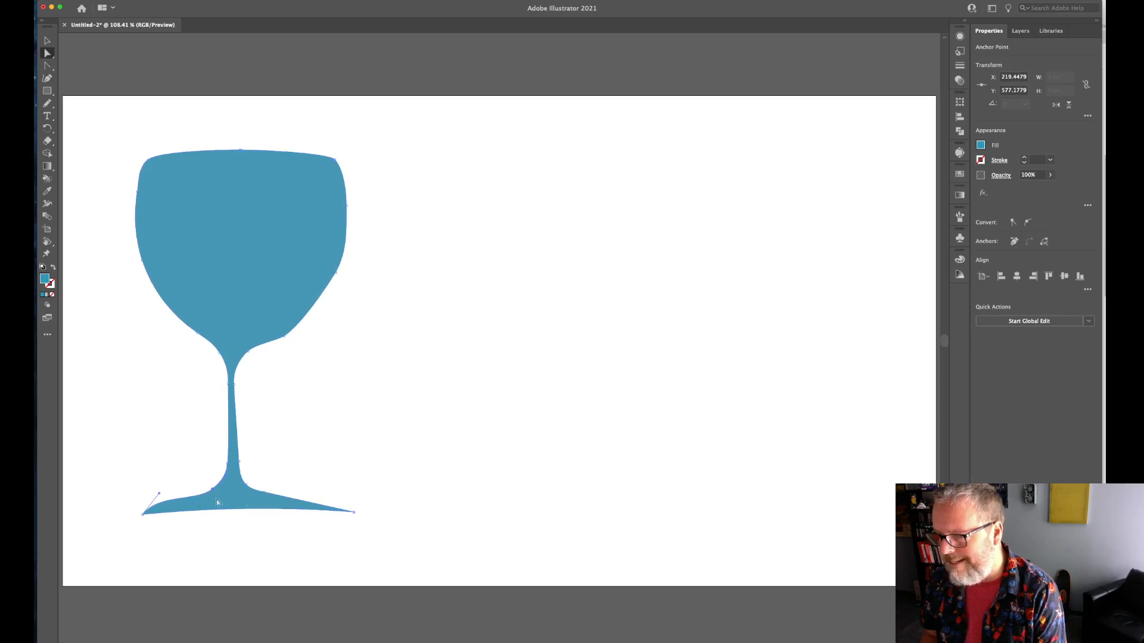
Delete the extra anchor point on the upper right edge of the foot and smooth the remaining curve into the stem
key(minus)
click(265, 496)
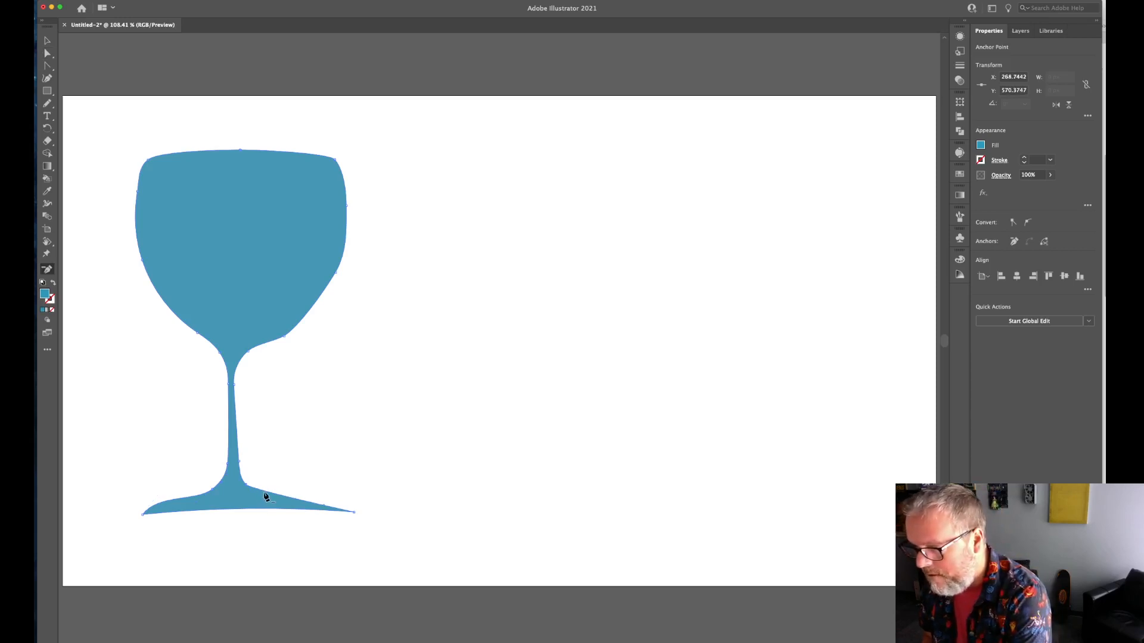
key(a)
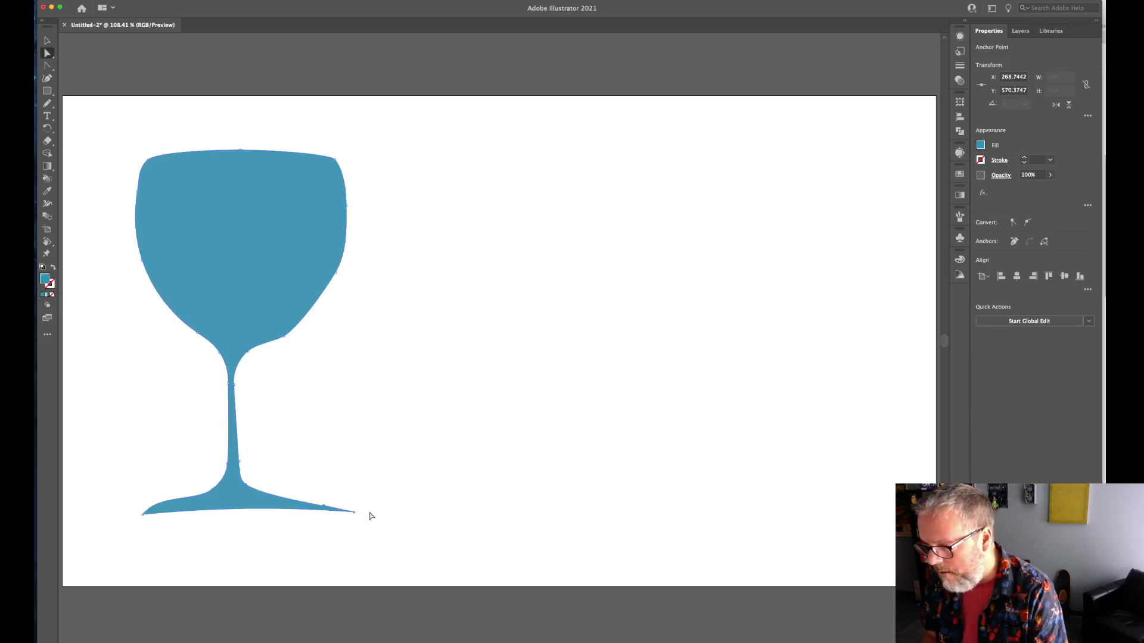
Round both tips of the foot by pulling handles with the Anchor Point tool, and lower the left tip to level the base
key(shift+c)
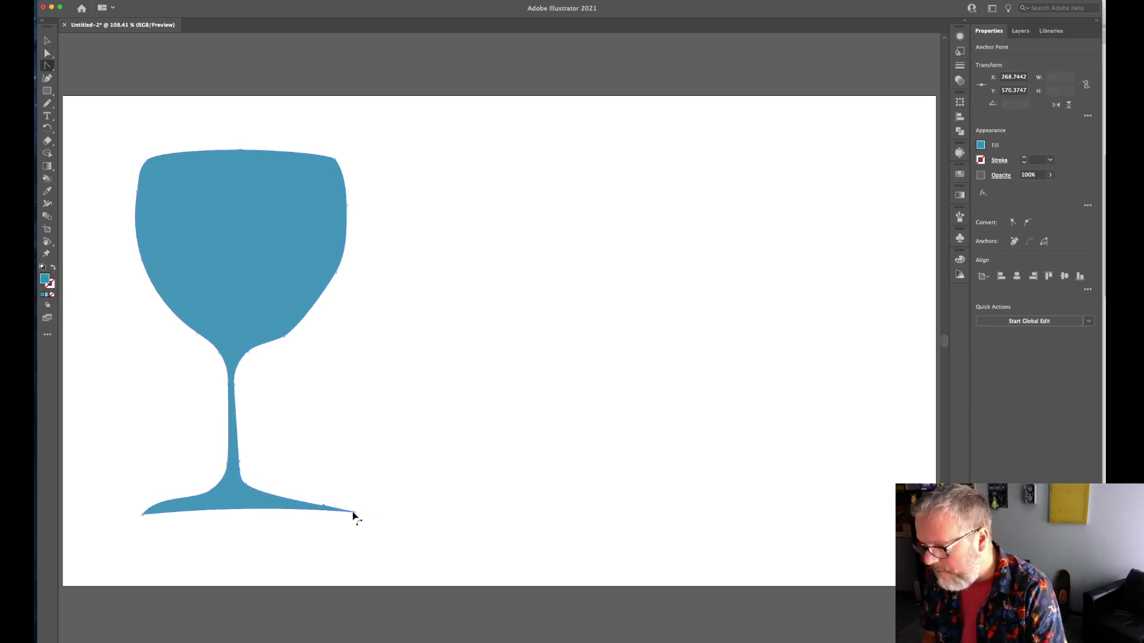
drag(353, 516, 359, 511)
mouse_move(143, 519)
mouse_down()
mouse_move(152, 526)
mouse_move(133, 521)
mouse_up()
key(a)
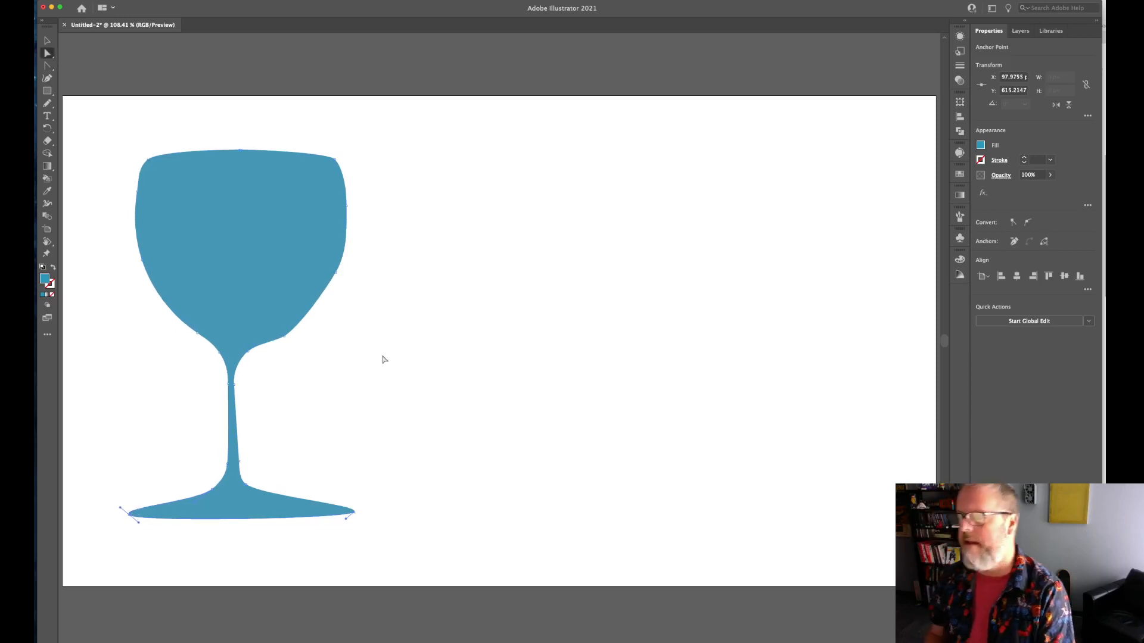
Move the stem's upper right anchor point slightly outward and smooth the bowl's lower right curve by adjusting its anchor points and handles
click(235, 384)
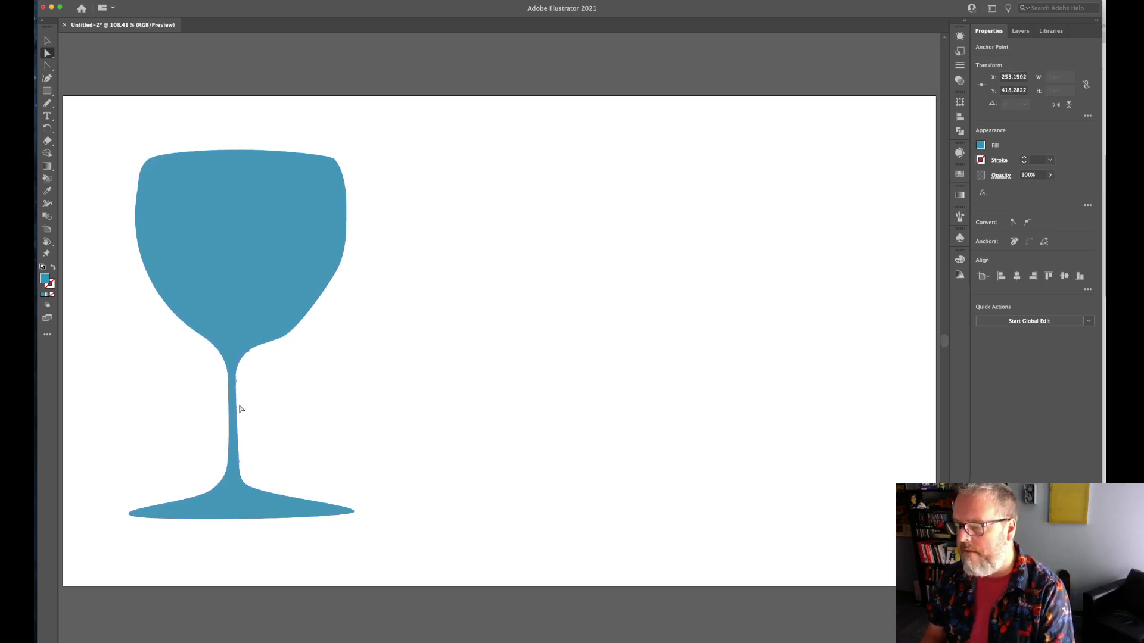
click(287, 340)
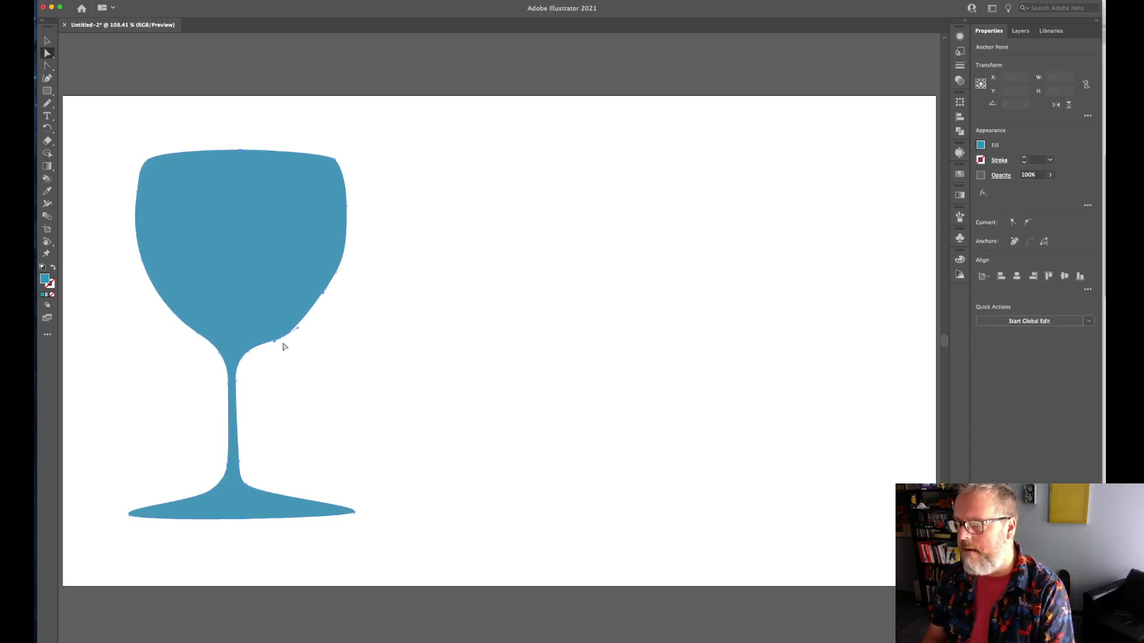
click(196, 338)
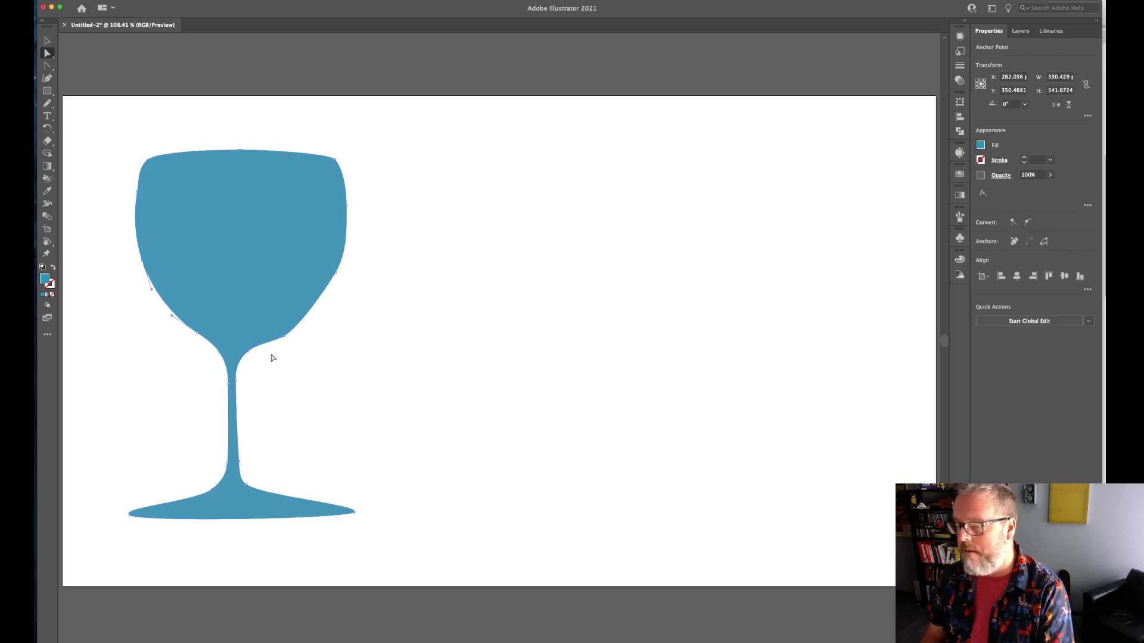
click(285, 337)
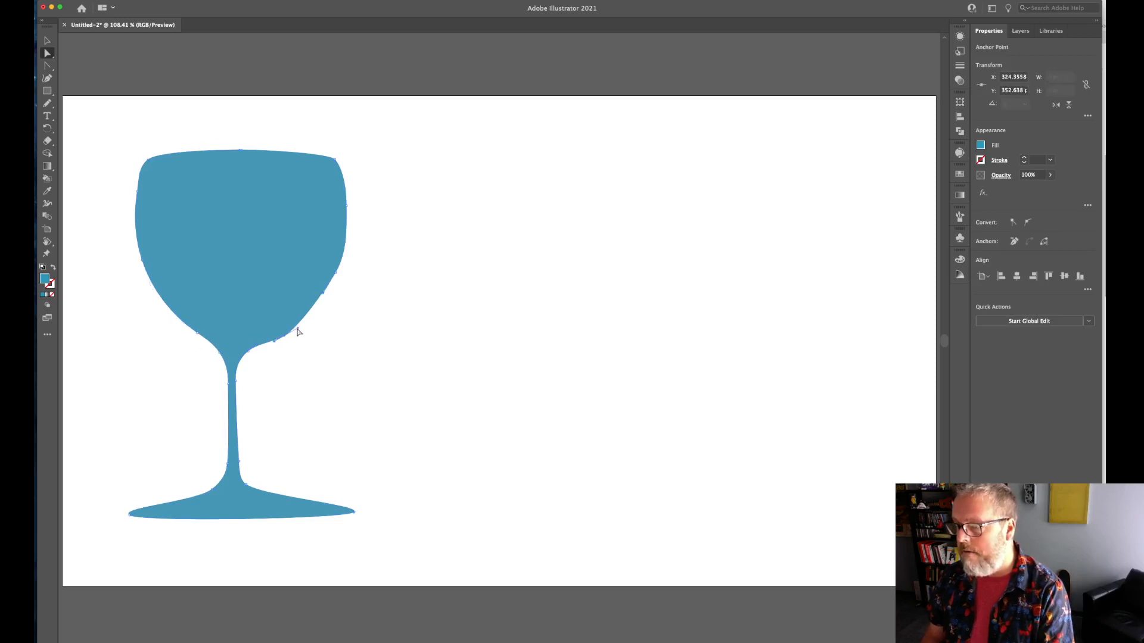
drag(297, 329, 314, 318)
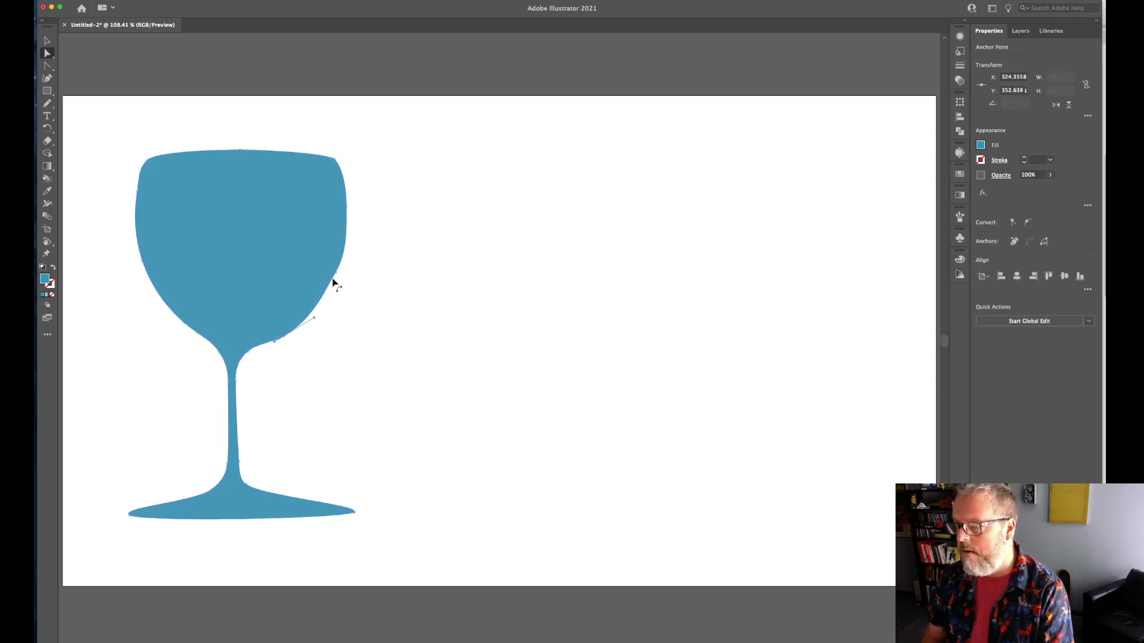
drag(332, 280, 336, 269)
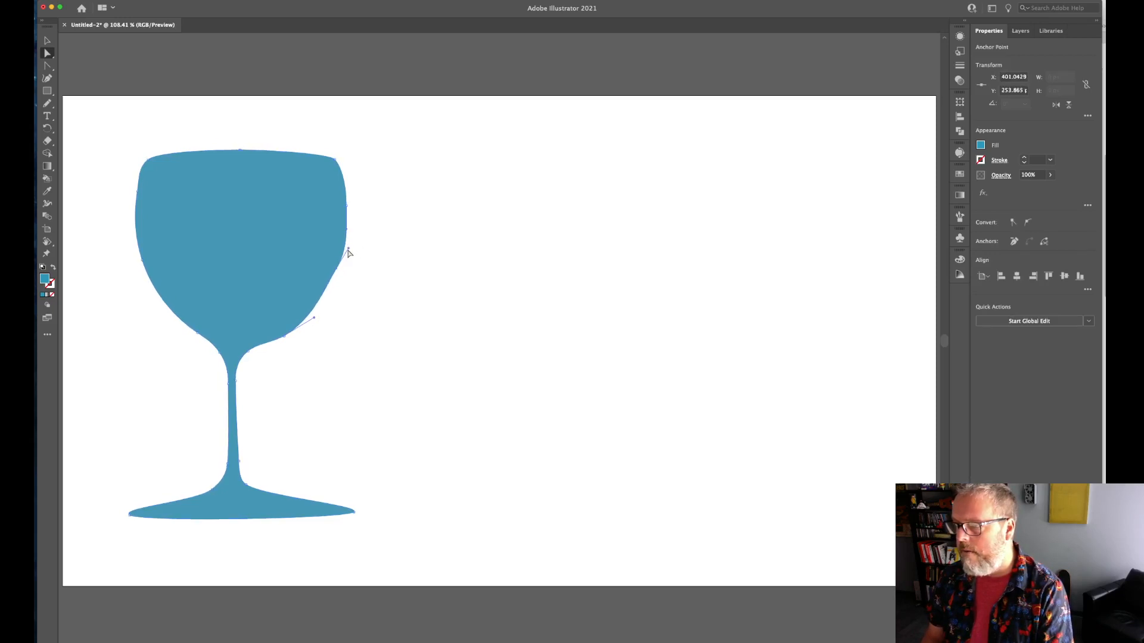
click(344, 253)
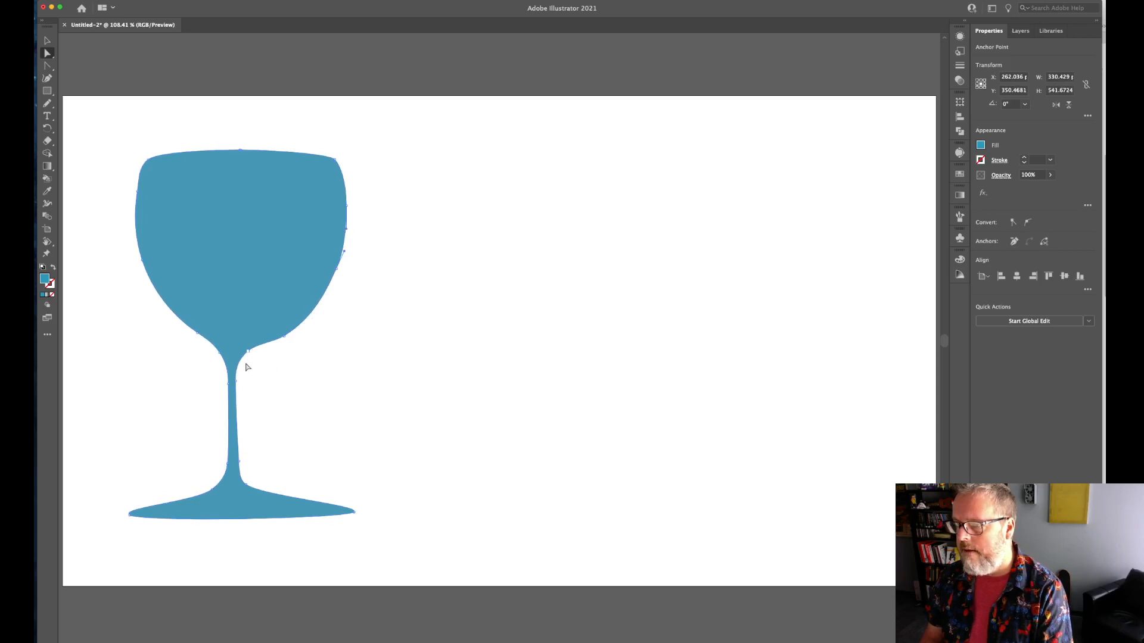
Select the anchor points of the stem and foot together and shift them right to center them under the bowl
drag(192, 345, 230, 374)
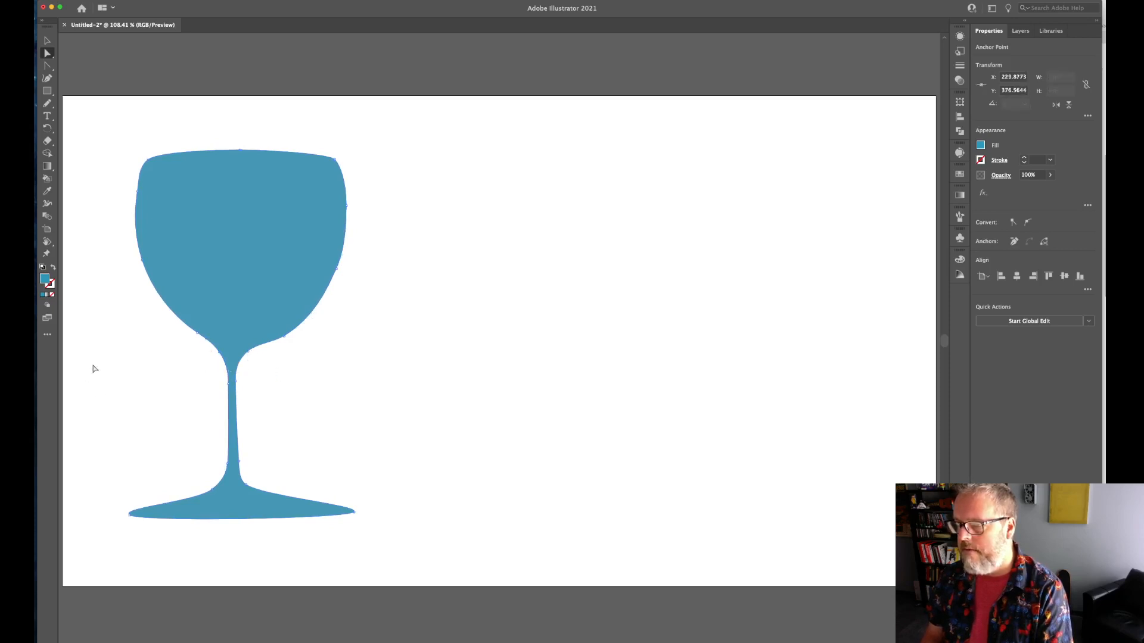
drag(379, 526, 362, 516)
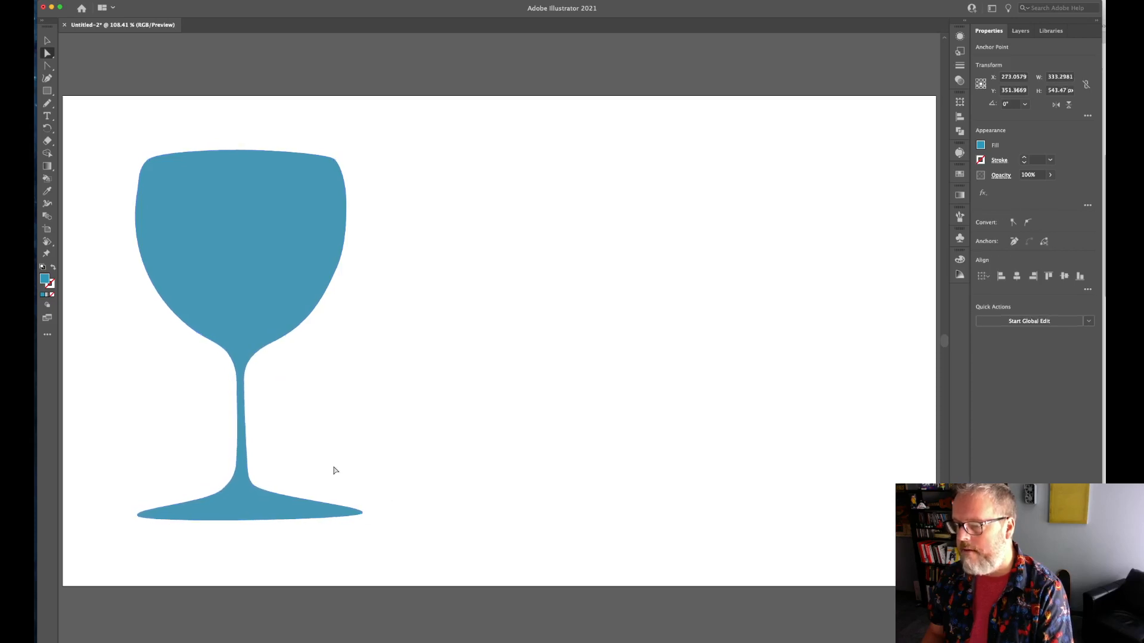
click(345, 534)
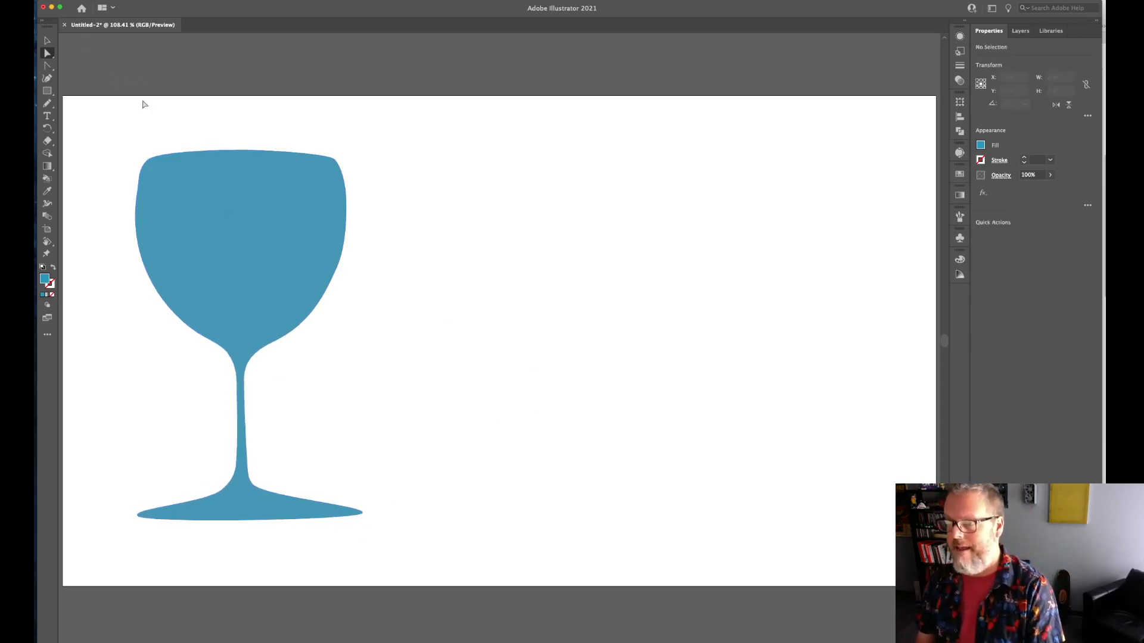
Select the whole glass with the Selection tool to examine the finished shape, and clear the selection
click(47, 41)
click(274, 243)
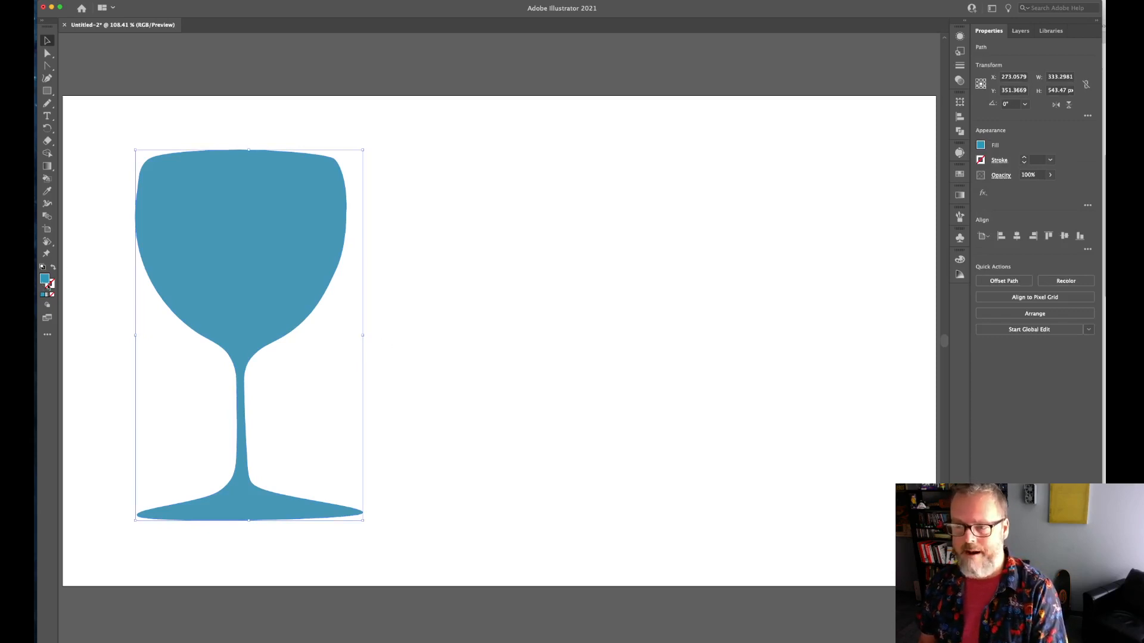
click(507, 321)
Draw the left side of a second wine glass with the Pen tool, curving down the bowl and stem to the foot's left tip
click(48, 65)
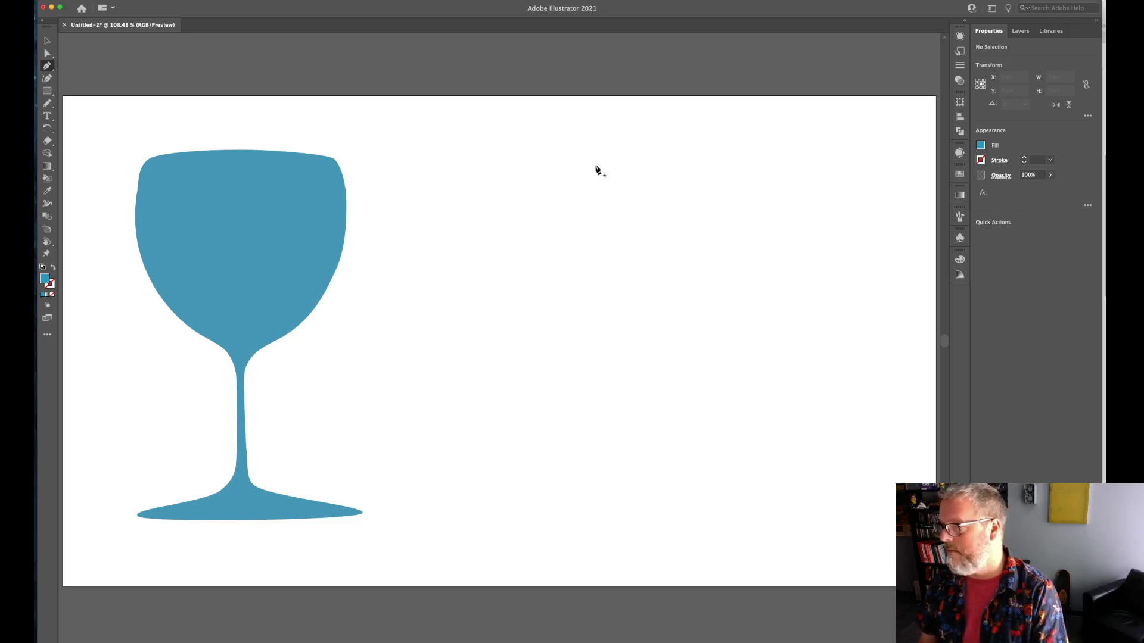
drag(597, 166, 589, 173)
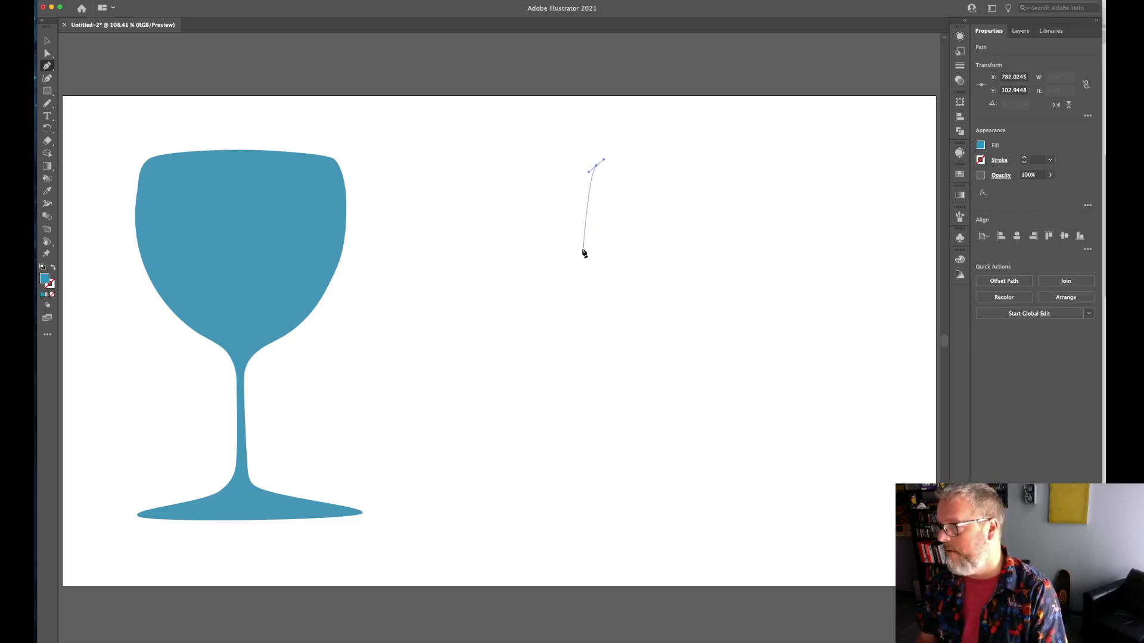
drag(586, 246, 592, 271)
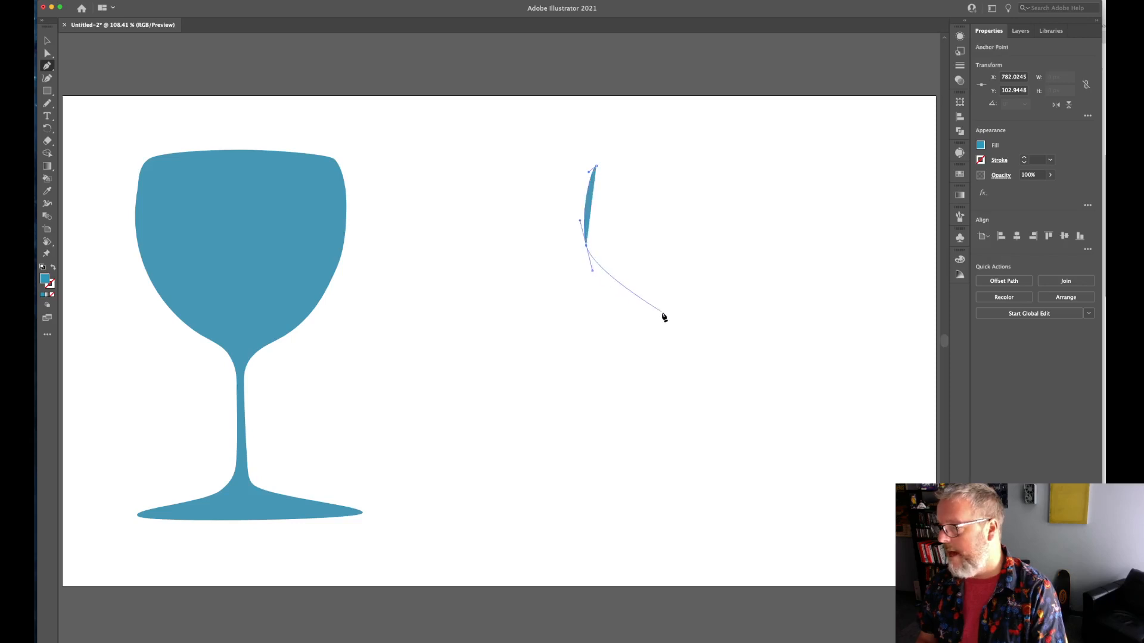
drag(645, 322, 661, 341)
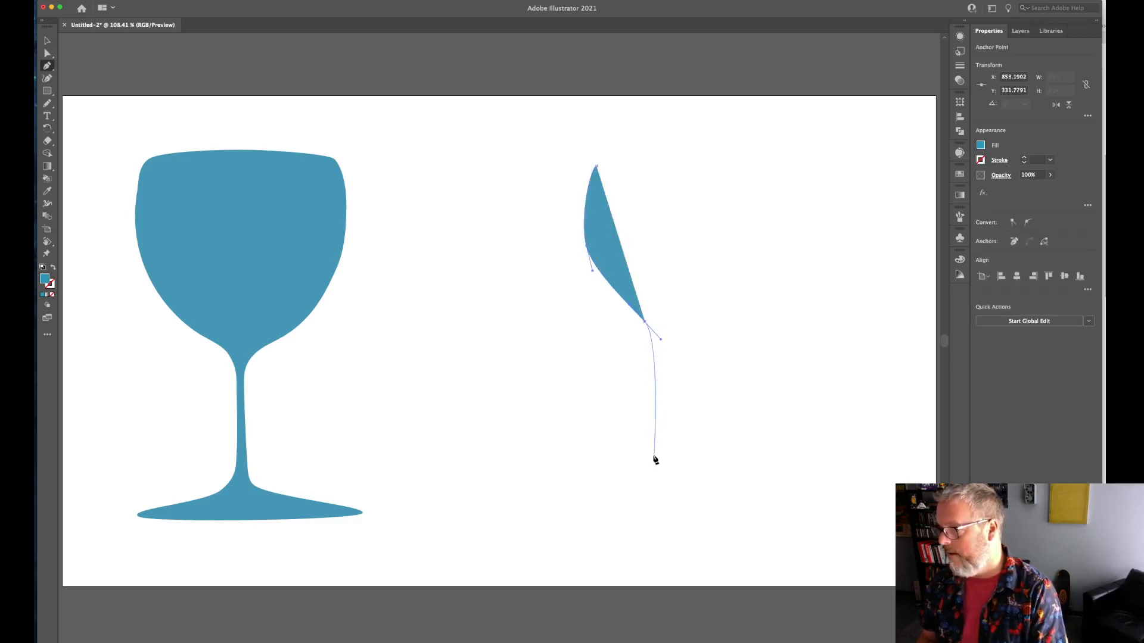
drag(656, 460, 583, 492)
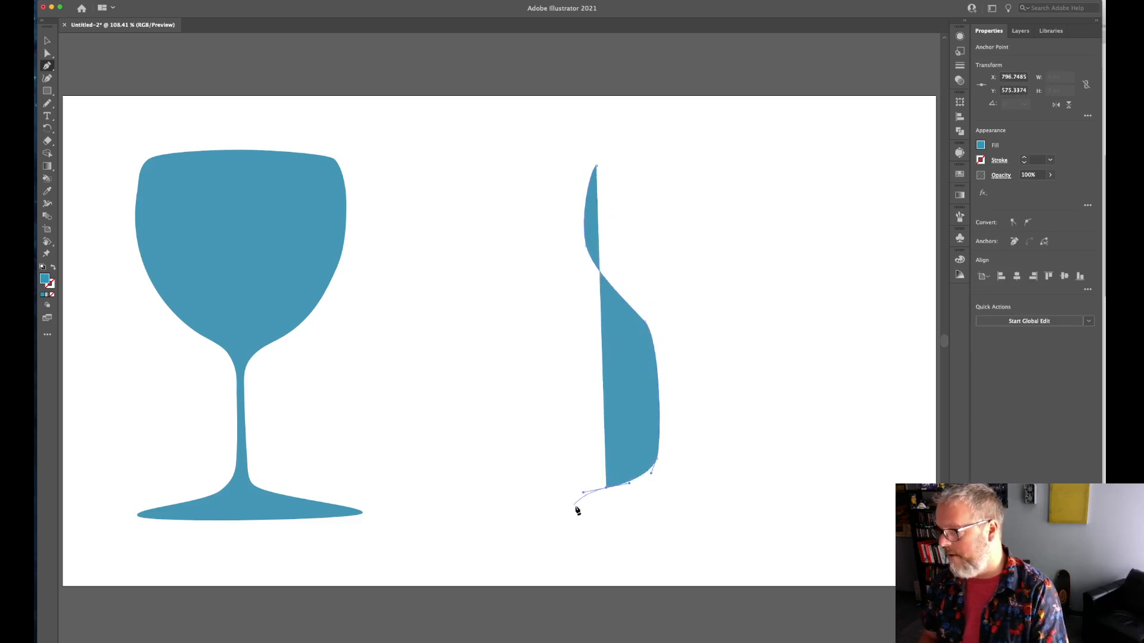
click(556, 503)
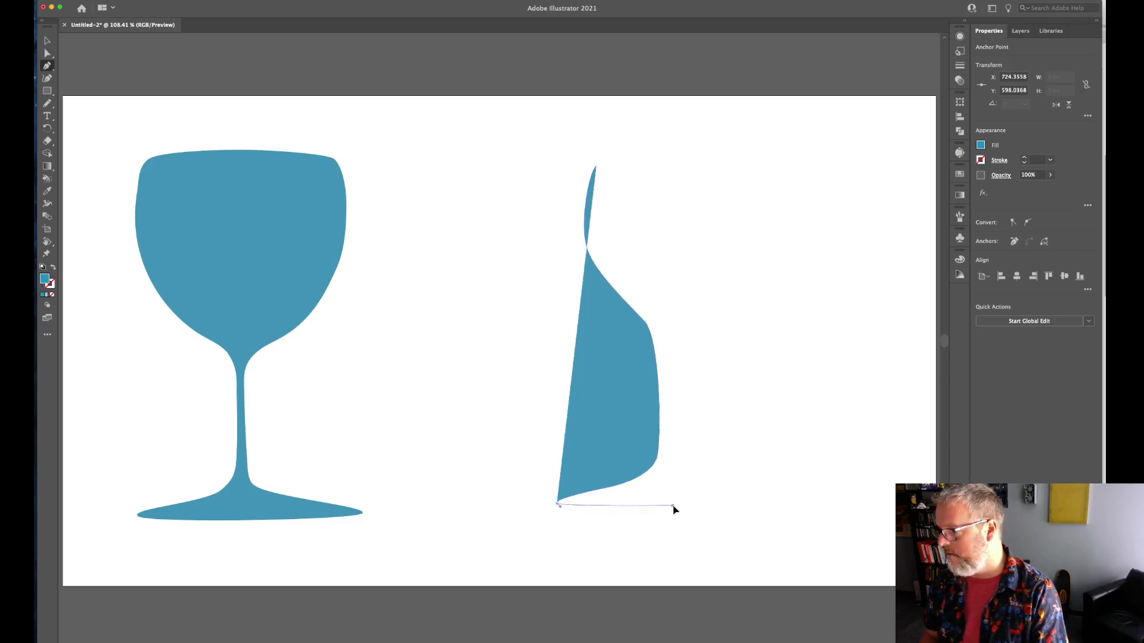
Continue the path along the base, up the right side of the stem and bowl, and across the rim to close the second glass
drag(673, 507, 775, 505)
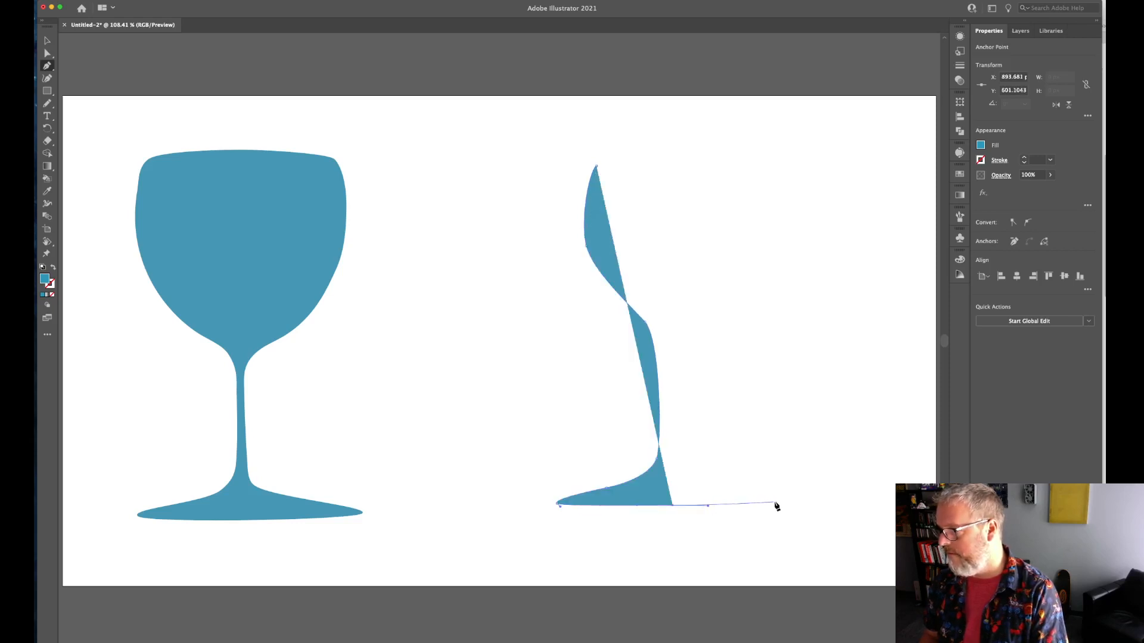
click(767, 504)
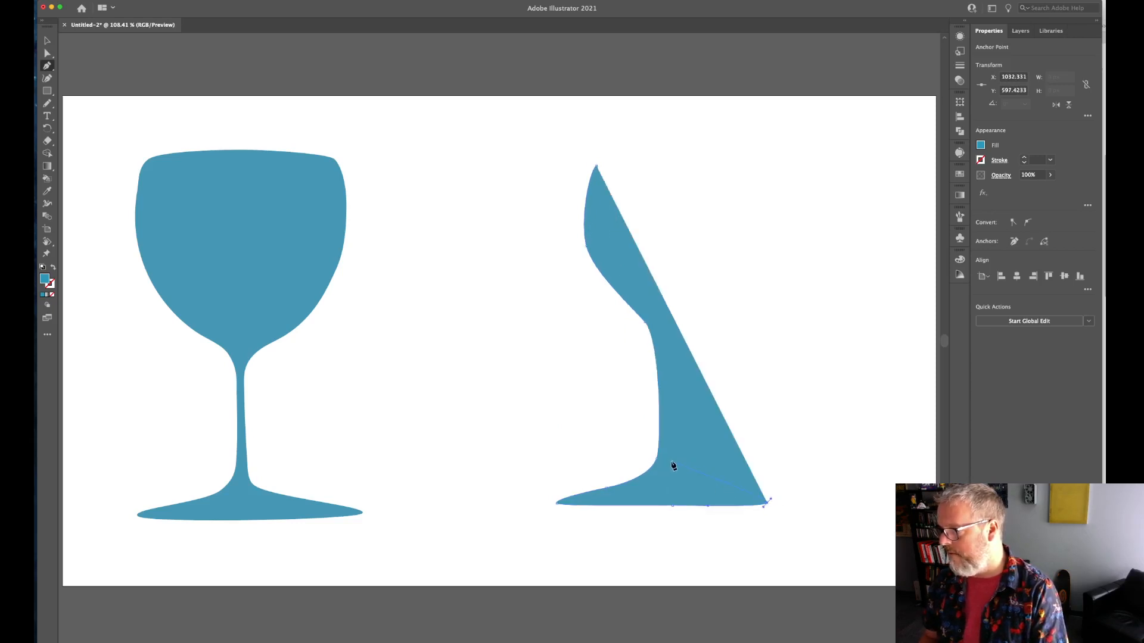
drag(670, 460, 720, 310)
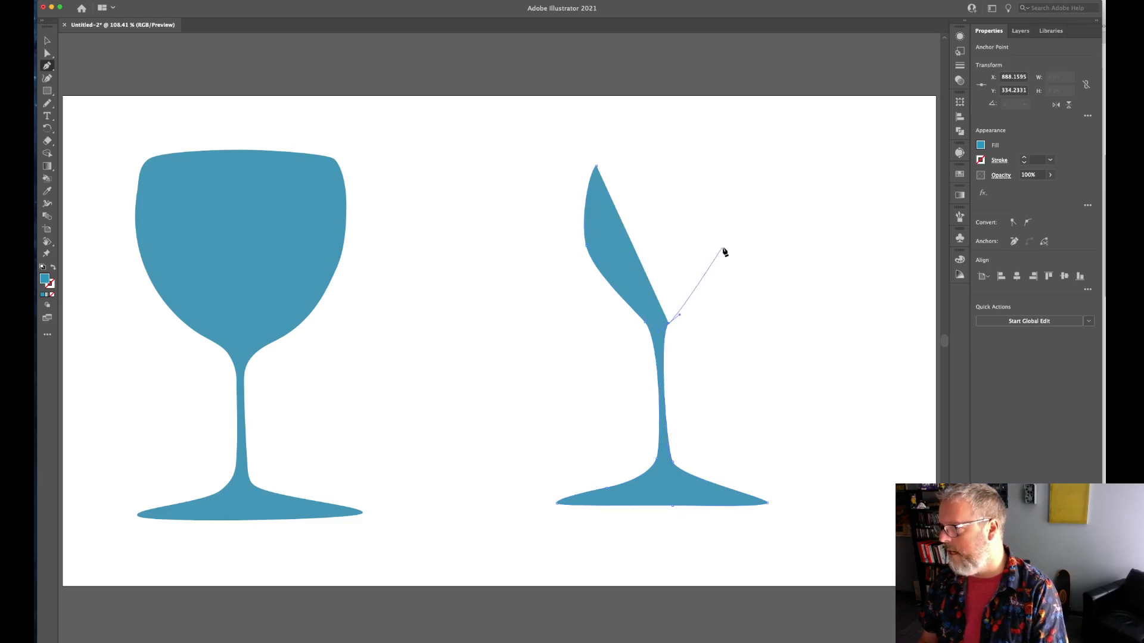
drag(726, 250, 727, 222)
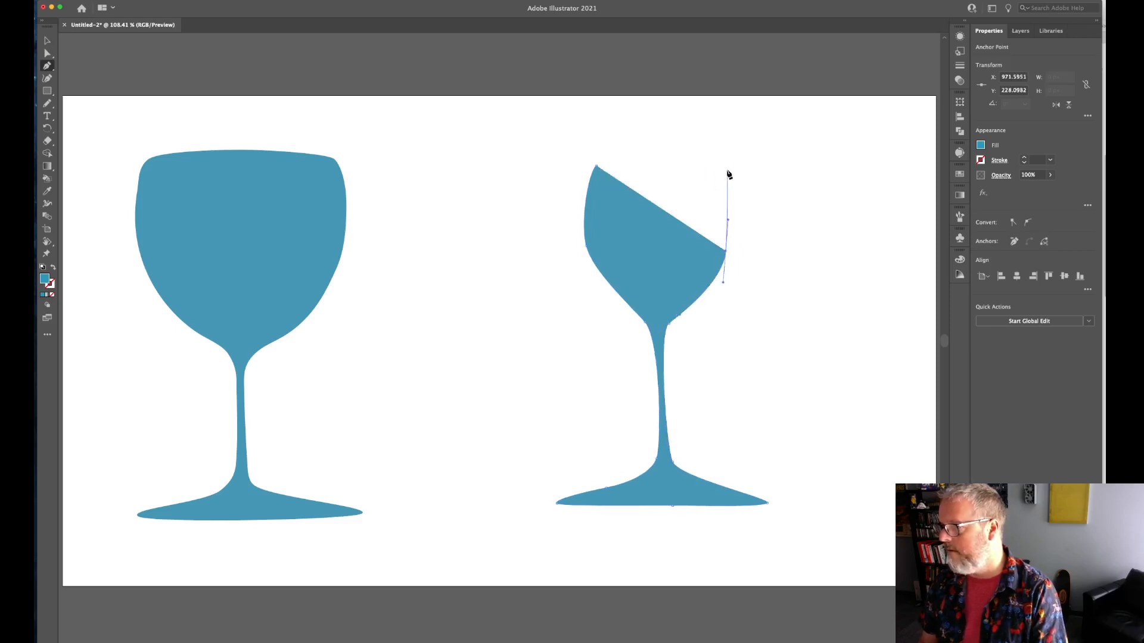
drag(725, 171, 562, 210)
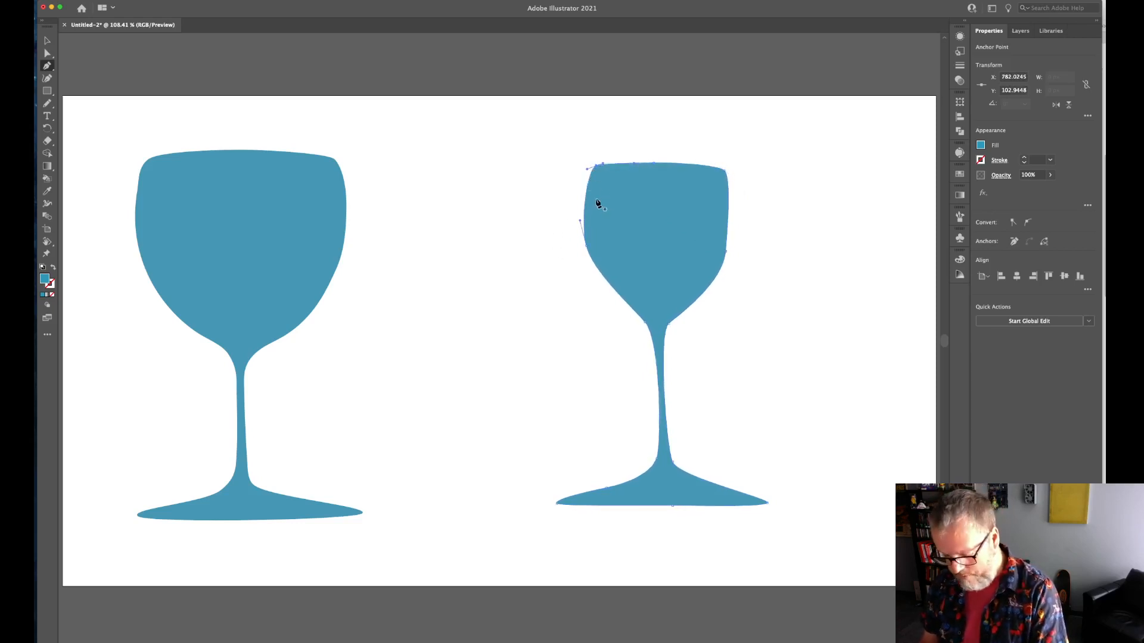
Center the middle anchor point on the second glass's rim with Direct Selection and adjust its handles for an even curve
key(a)
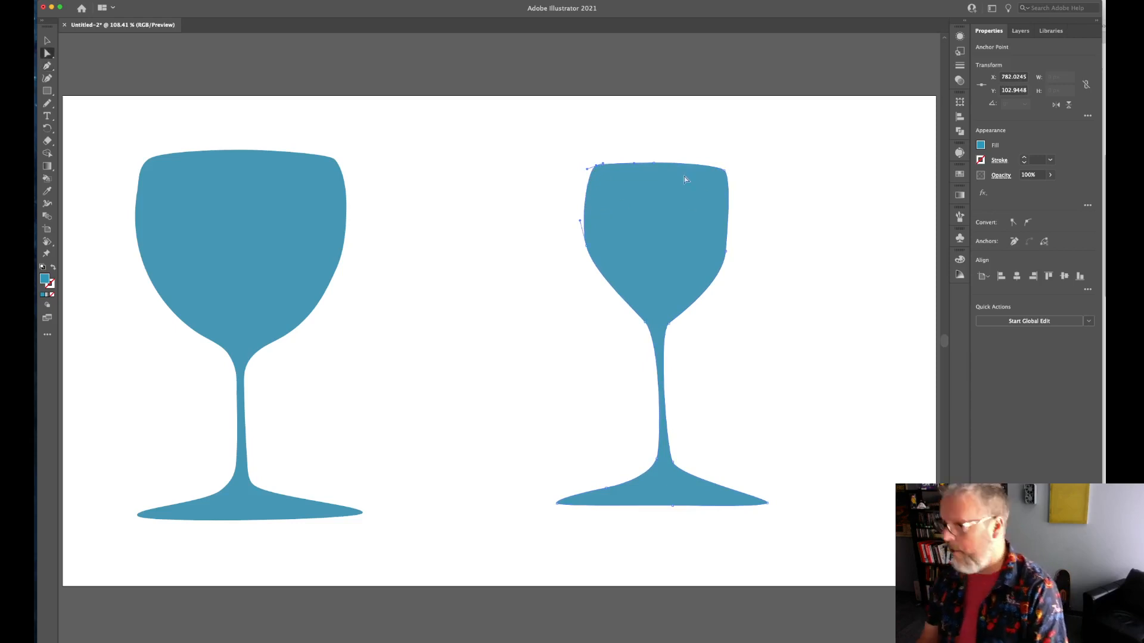
click(653, 162)
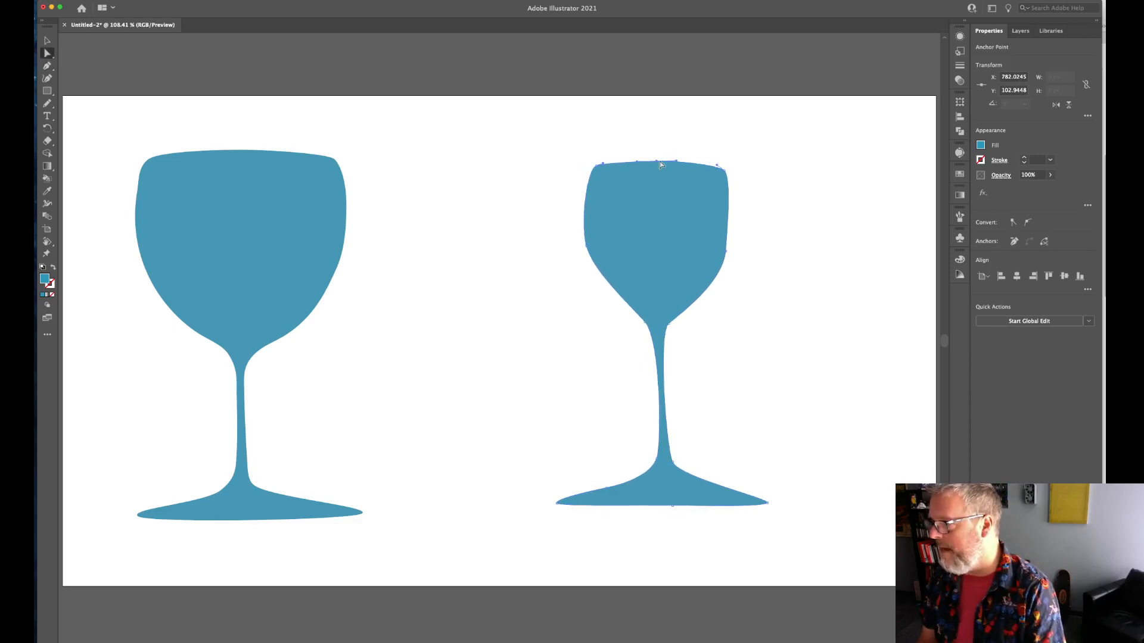
click(679, 162)
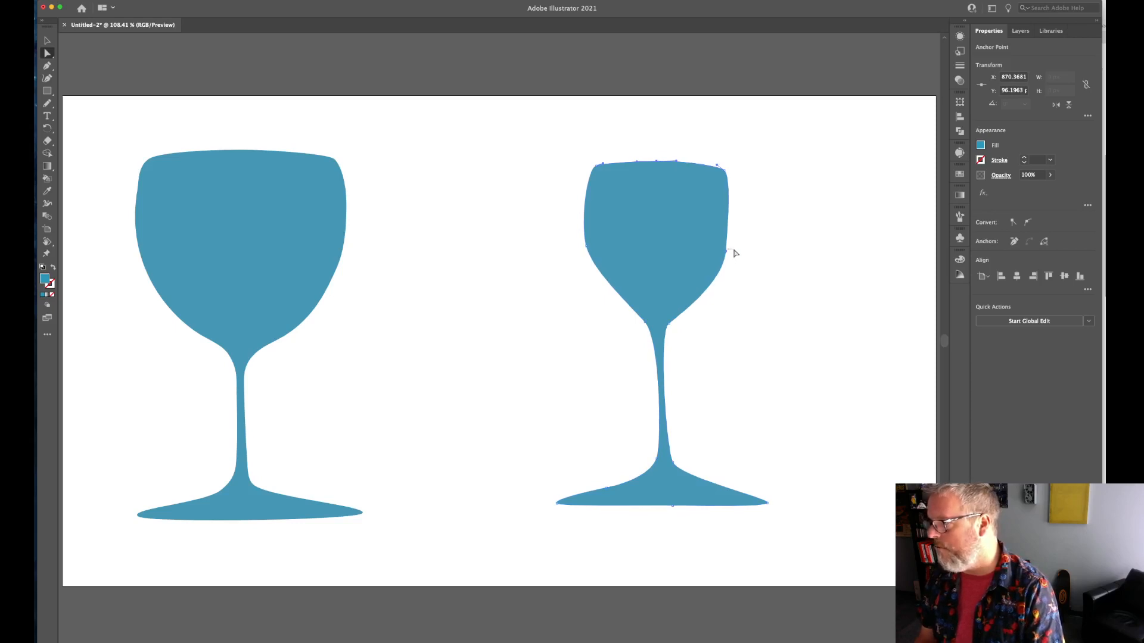
Move the second glass's right bowl, upper right stem and lower left stem anchor points slightly outward to balance the silhouette
drag(728, 255, 730, 247)
drag(669, 324, 676, 327)
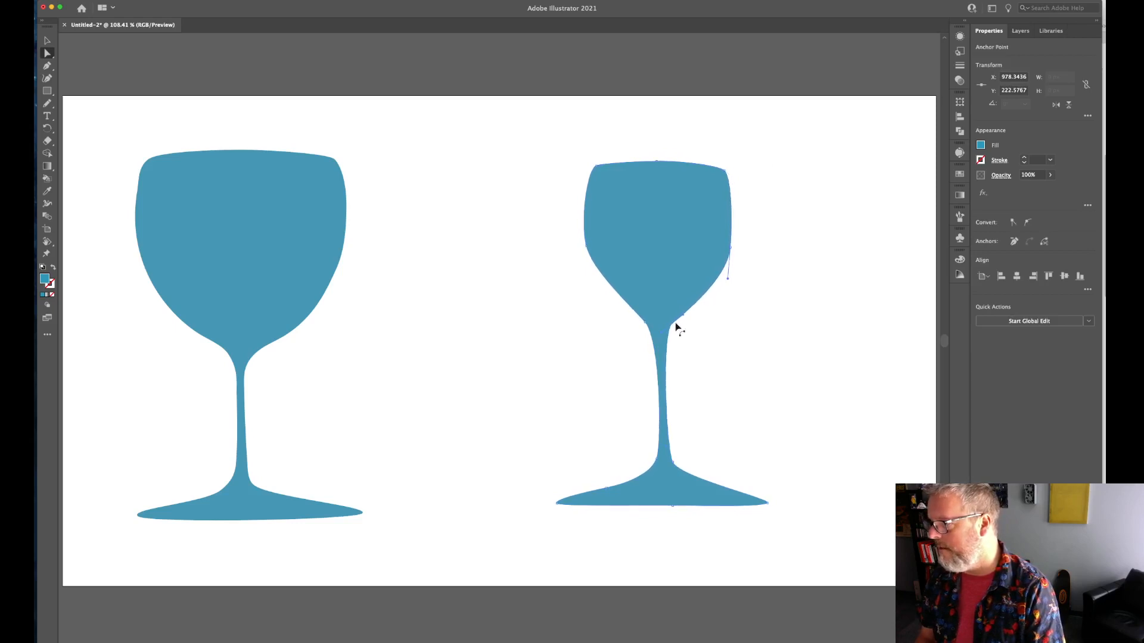
click(655, 460)
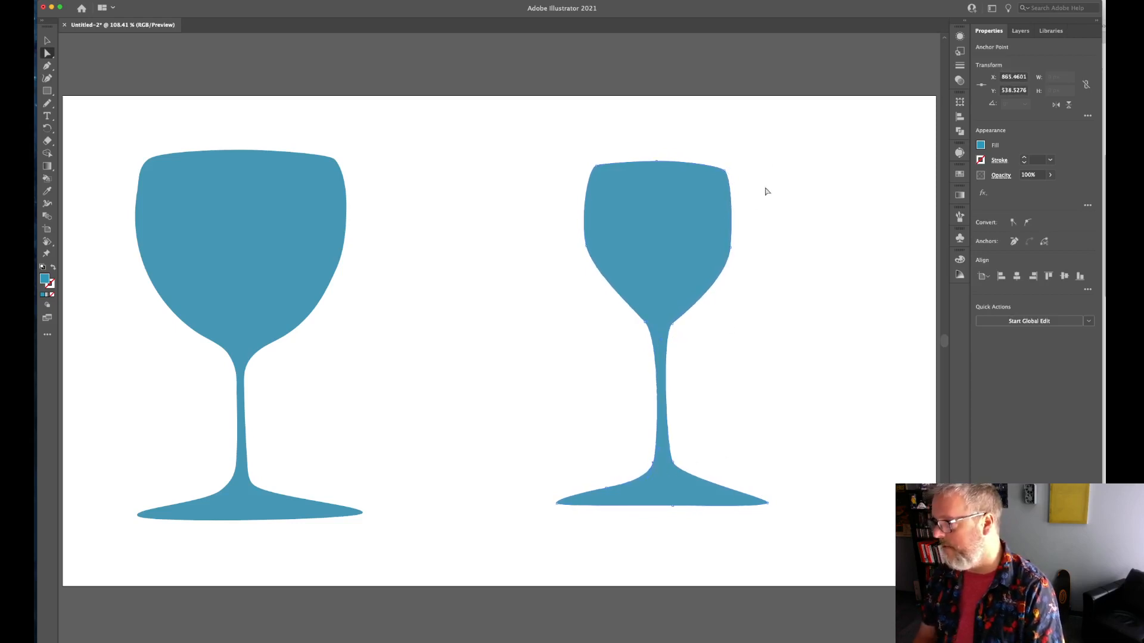
Widen the second glass by moving its right-side anchor points outward, shift the shape slightly left, and pull the right stem and foot points back inward
drag(798, 149, 700, 511)
click(719, 324)
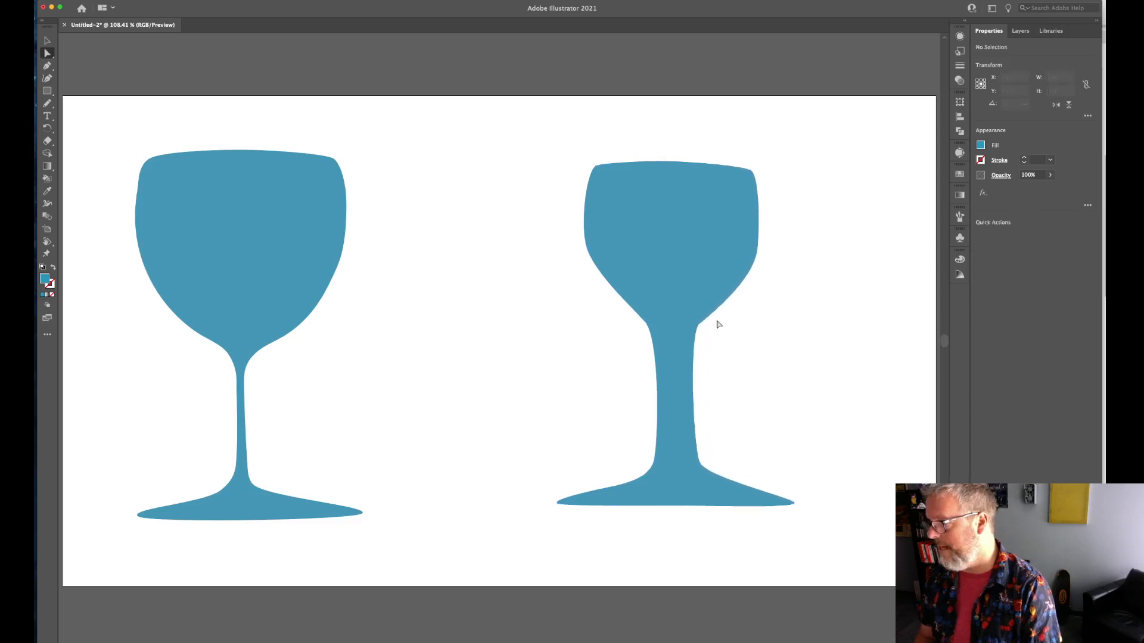
click(684, 510)
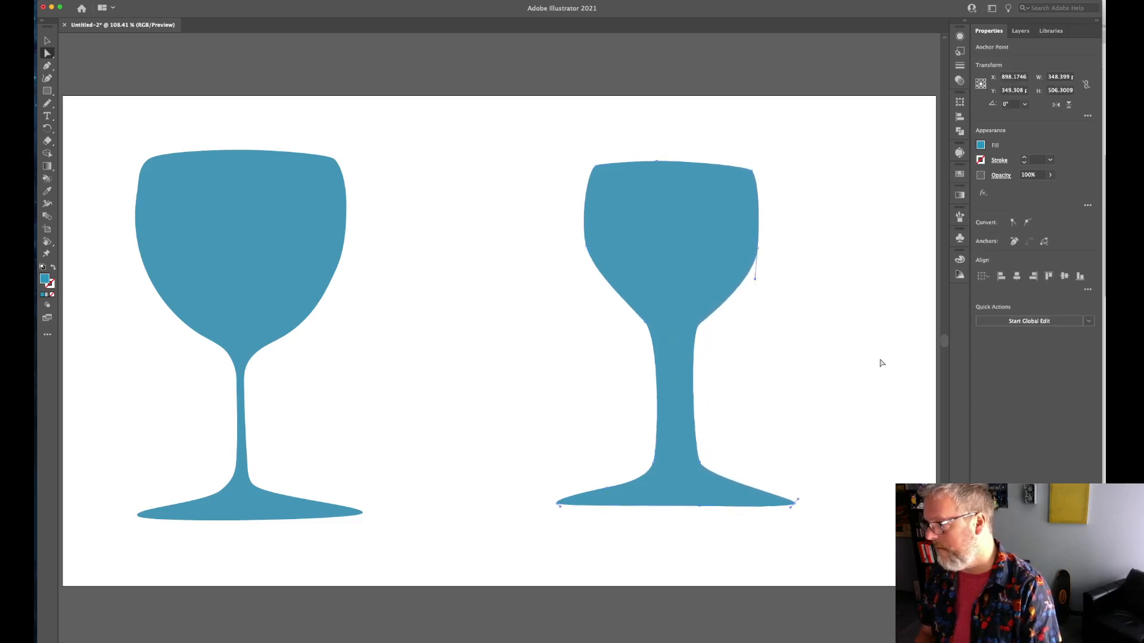
drag(835, 530, 689, 327)
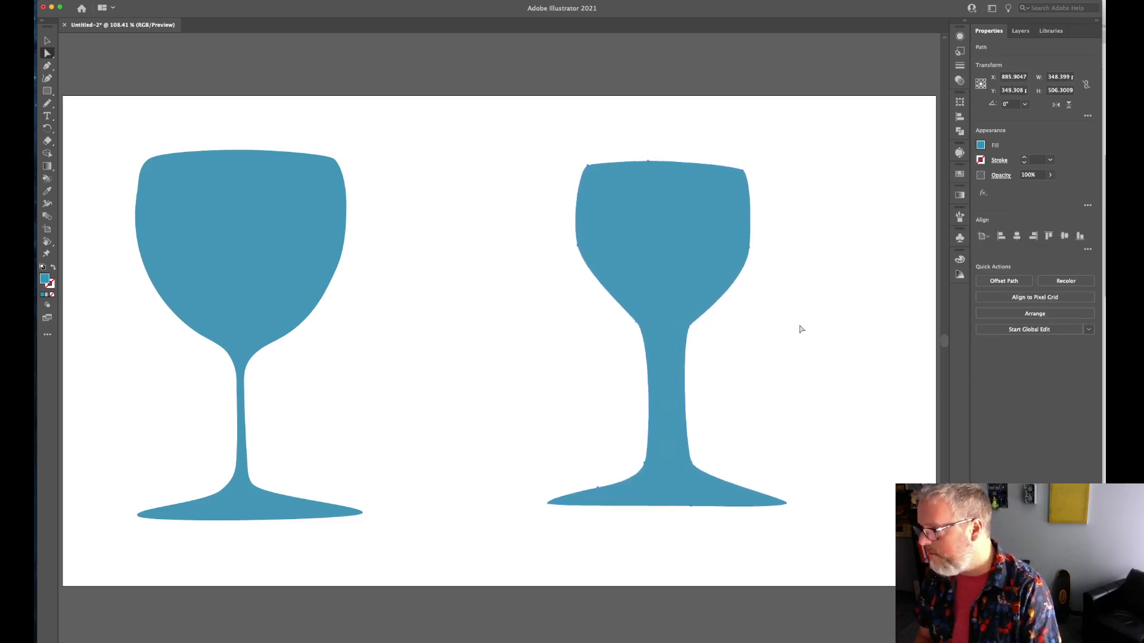
drag(831, 529, 666, 328)
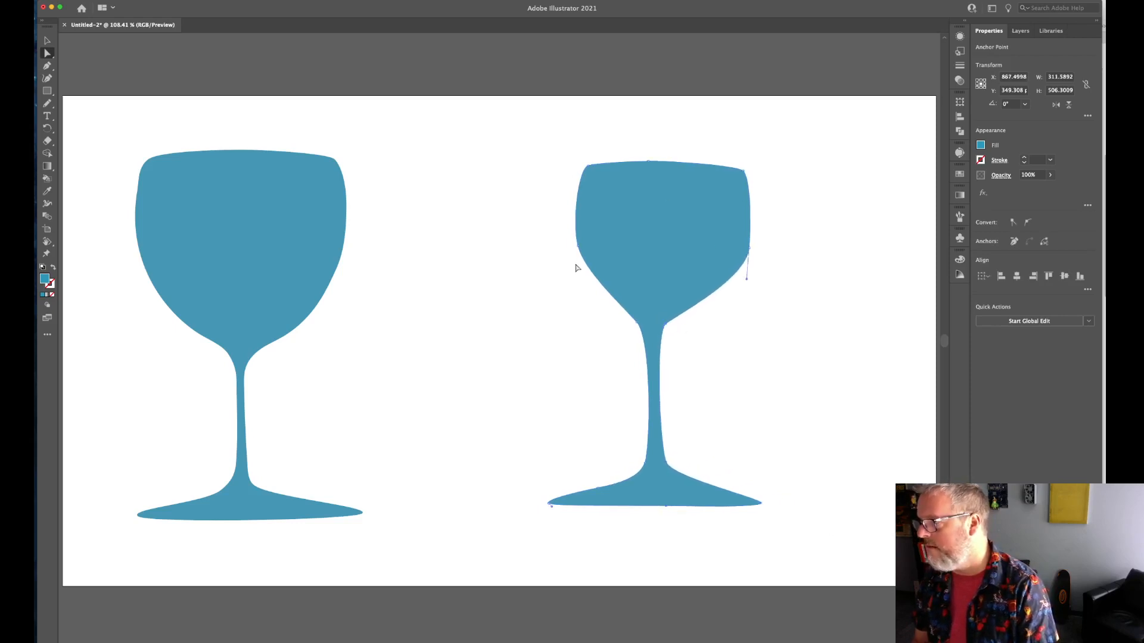
Move the second glass's left bowl and left rim anchor points outward and re-center the middle rim point to balance the bowl
drag(578, 249, 566, 246)
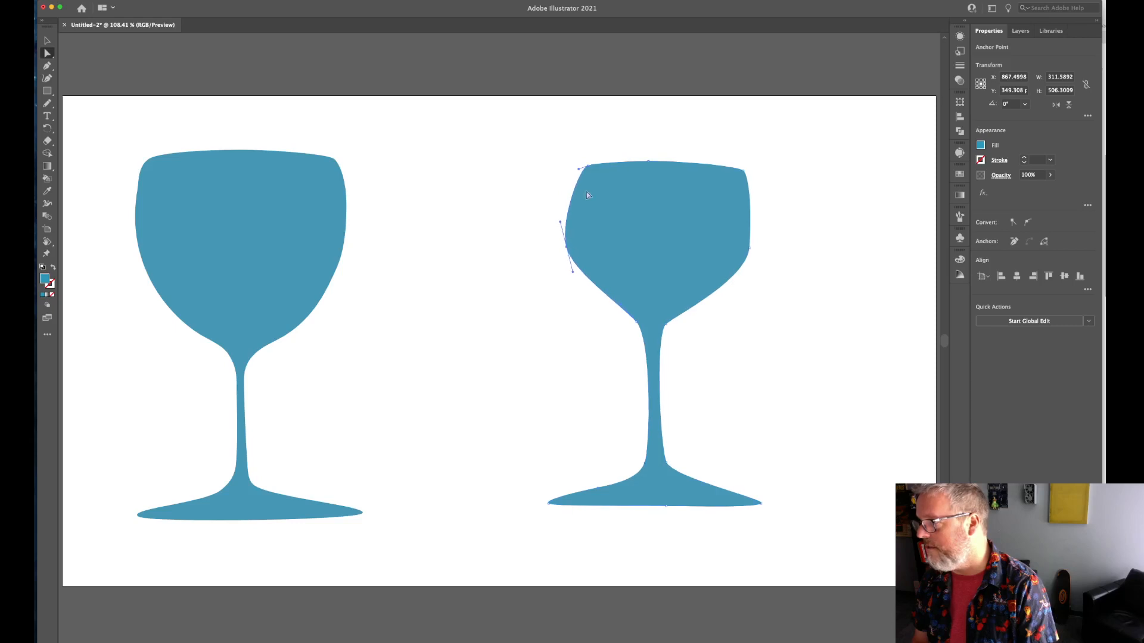
mouse_move(589, 167)
mouse_down()
mouse_move(578, 167)
mouse_move(597, 153)
mouse_move(571, 168)
mouse_up()
key(super+z)
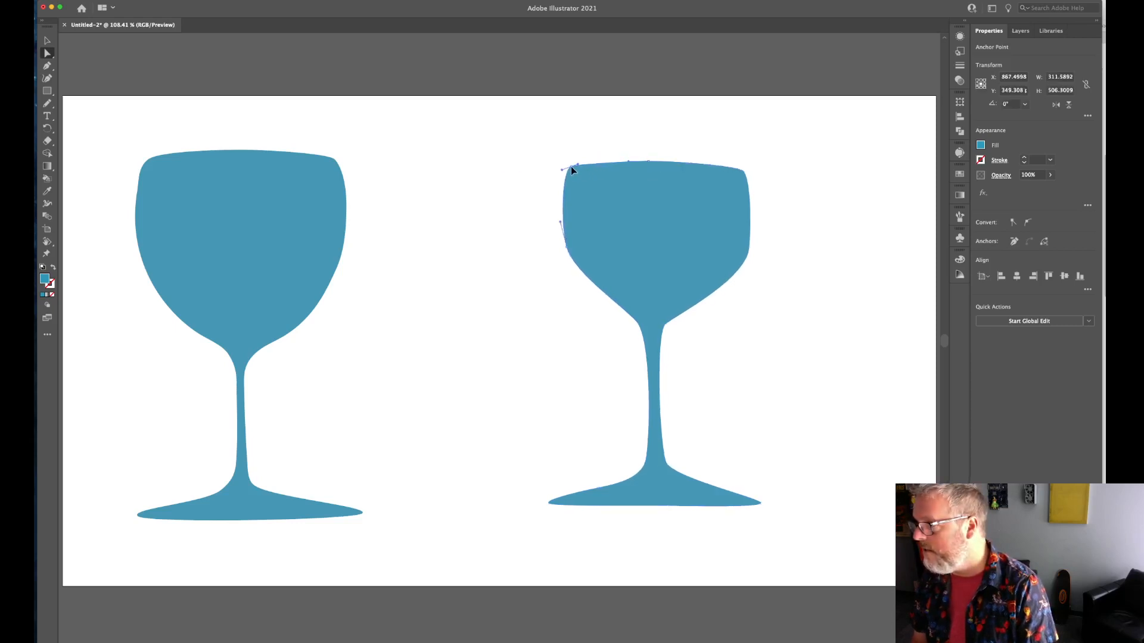
click(645, 165)
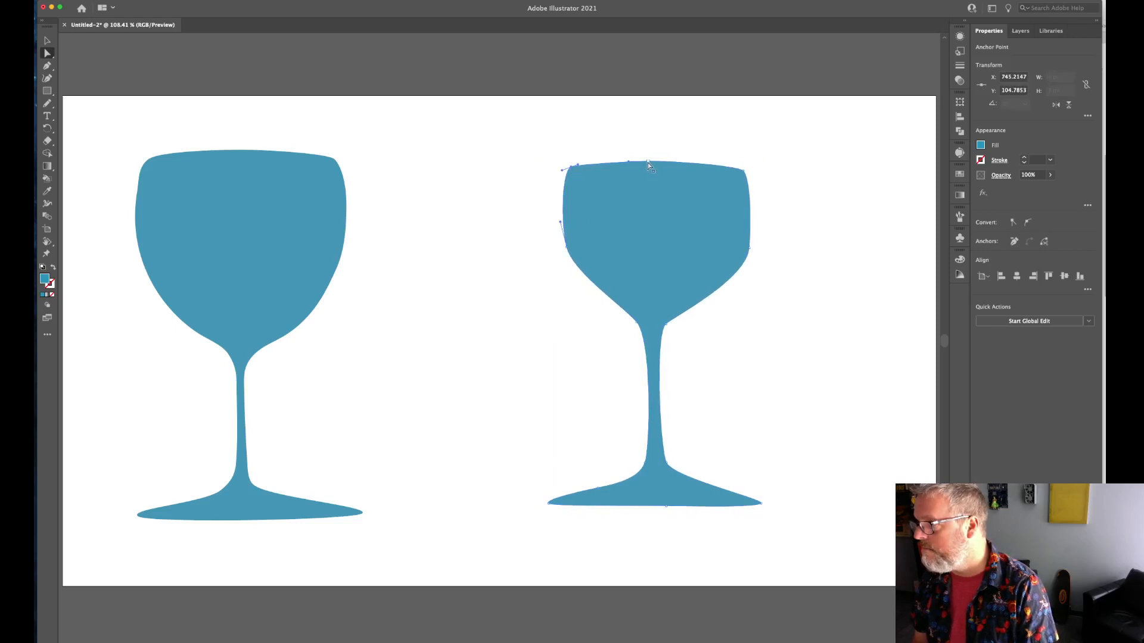
drag(648, 162, 654, 160)
key(super+shift+a)
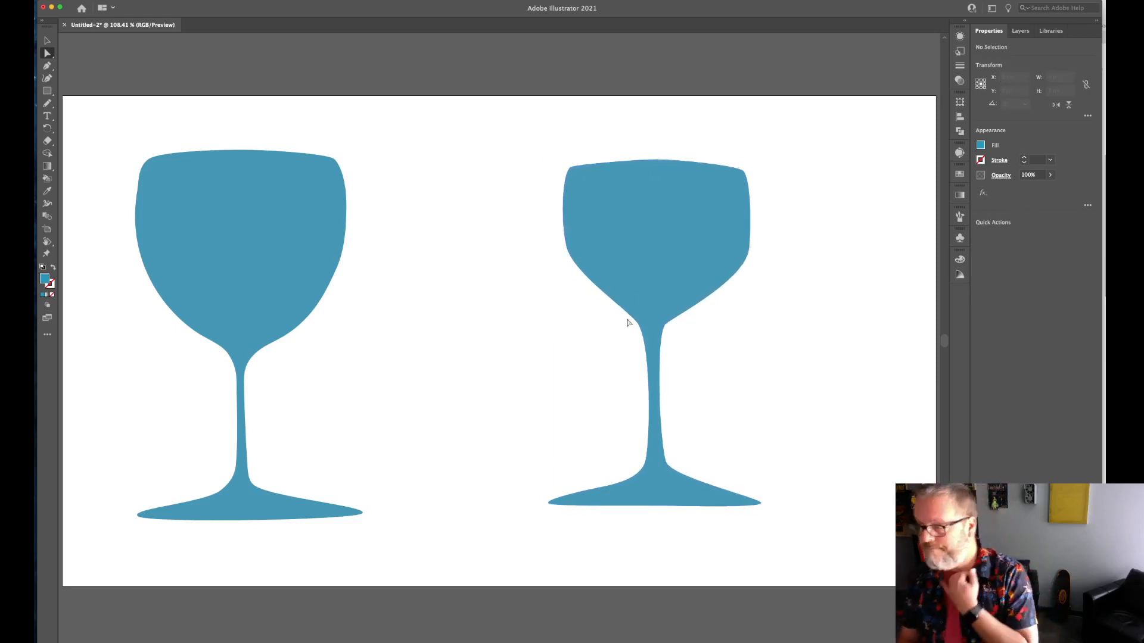
click(645, 255)
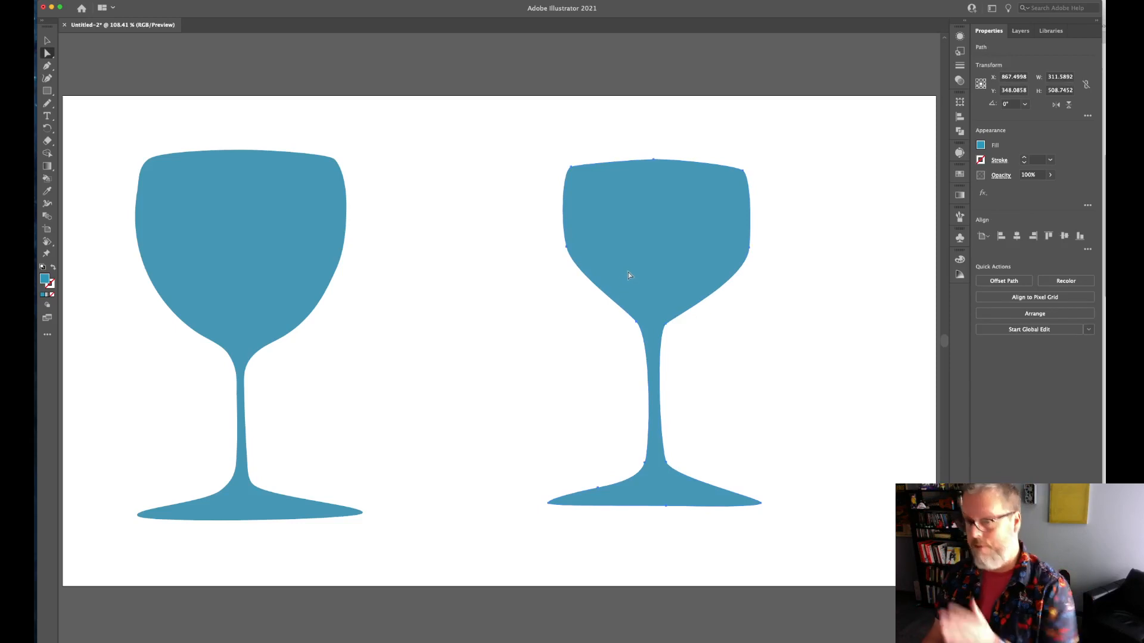
click(506, 389)
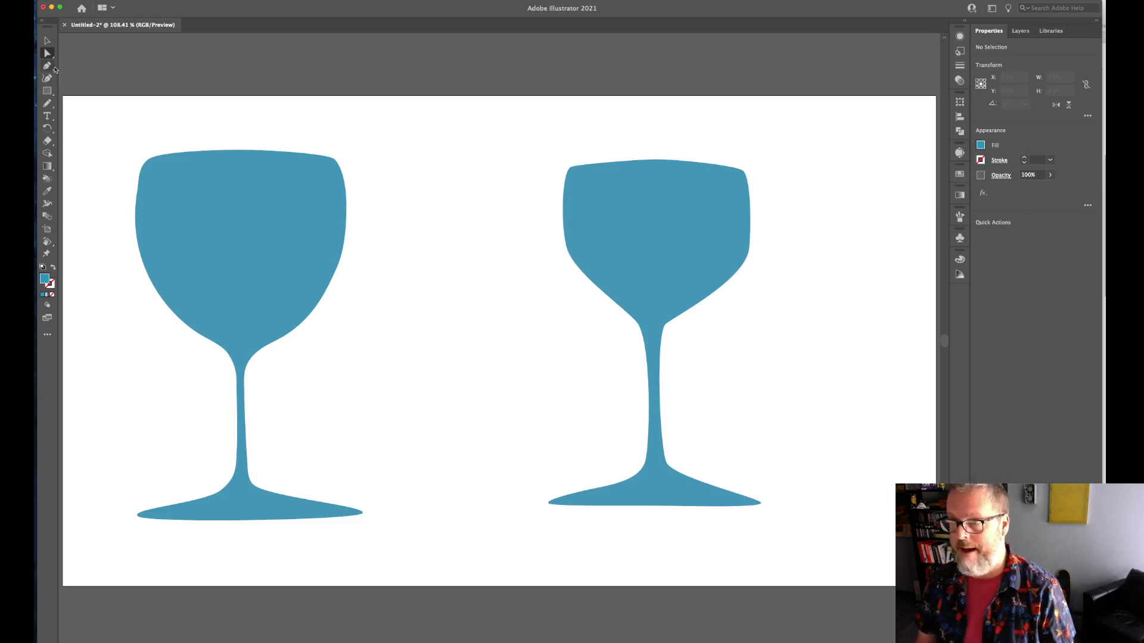
Set the fill to dark navy and draw a curved shadow shape with the Pencil tool along the first glass's left bowl edge
click(47, 103)
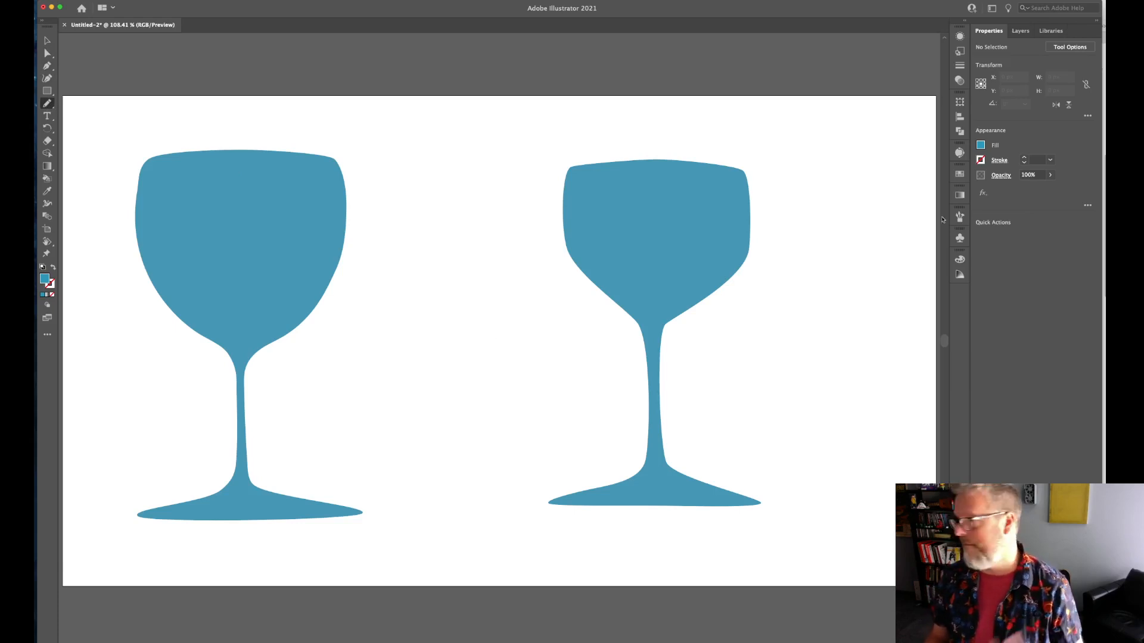
click(980, 146)
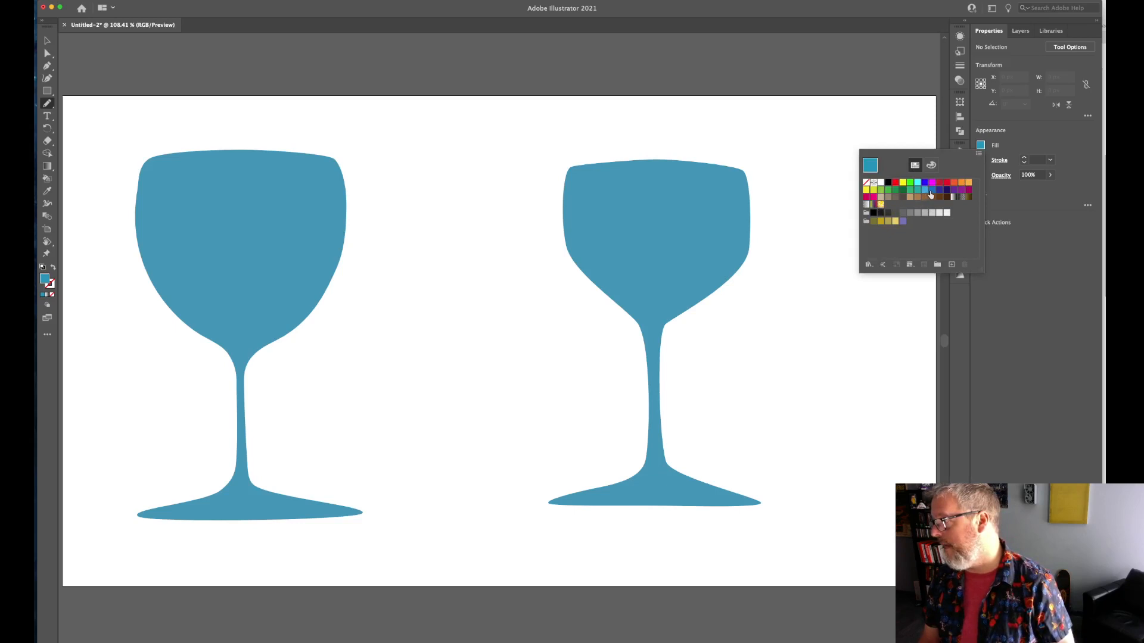
click(947, 190)
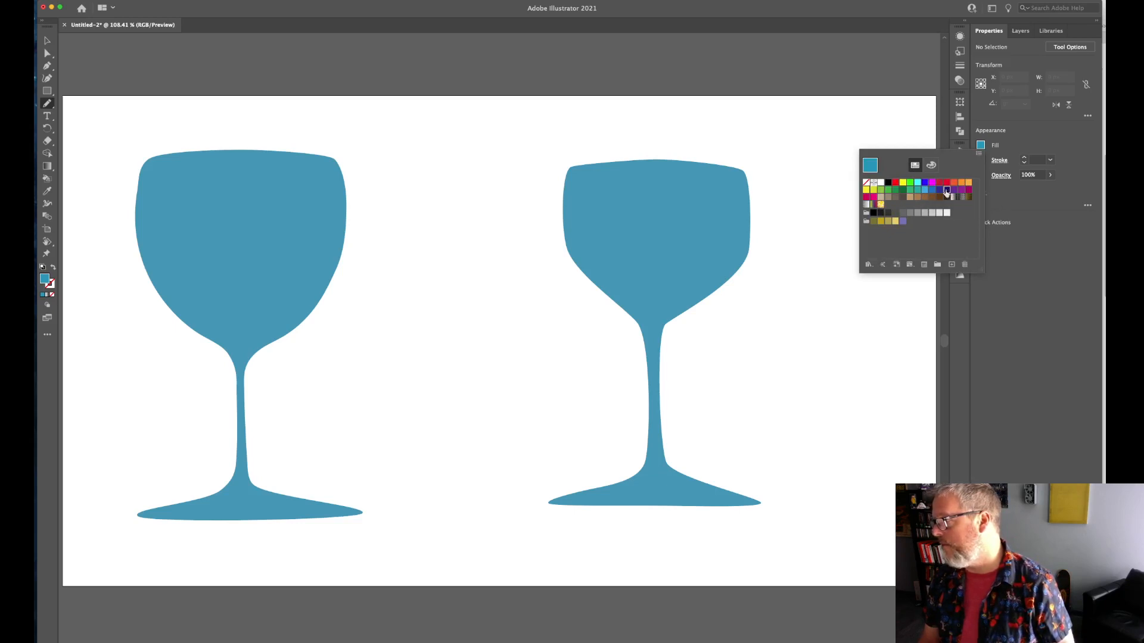
click(946, 190)
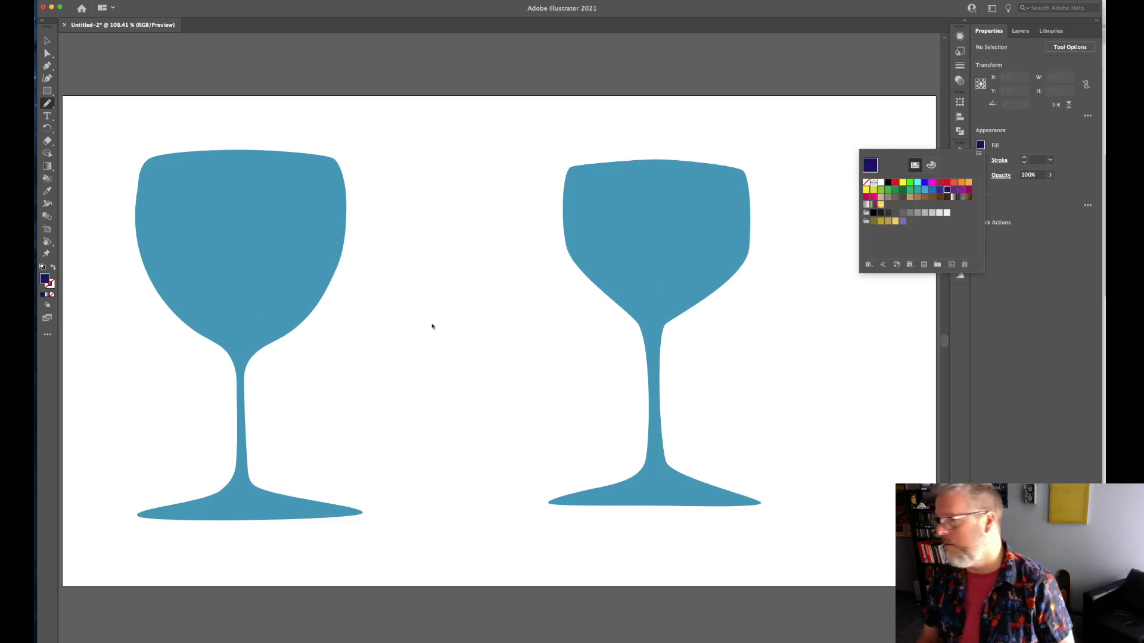
click(157, 172)
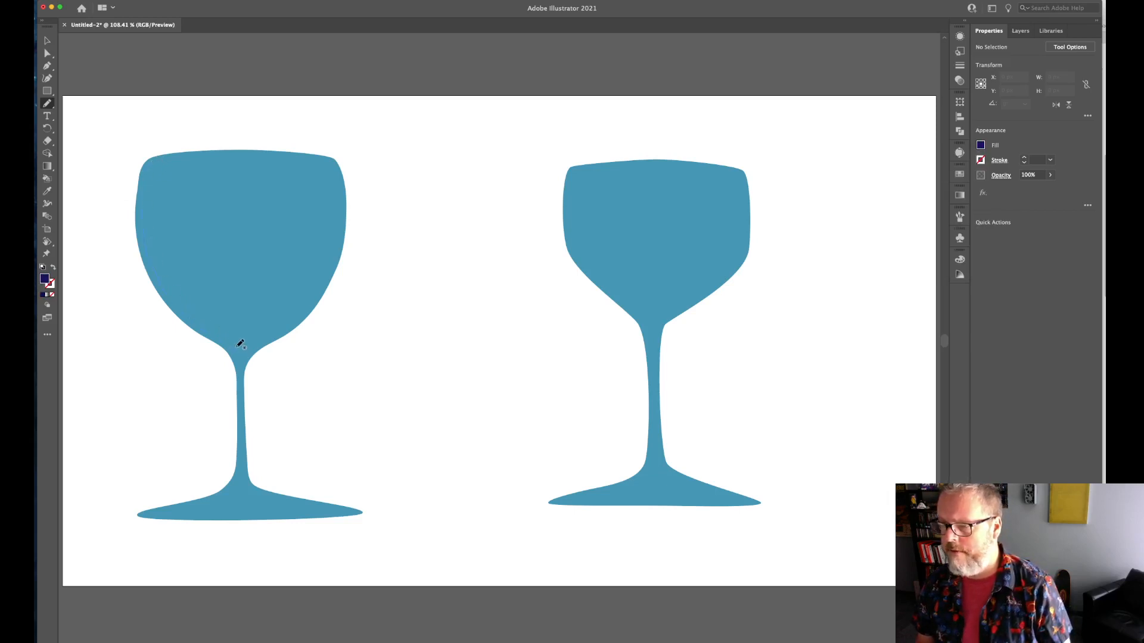
mouse_move(215, 321)
mouse_down()
mouse_move(170, 283)
mouse_move(162, 216)
mouse_up()
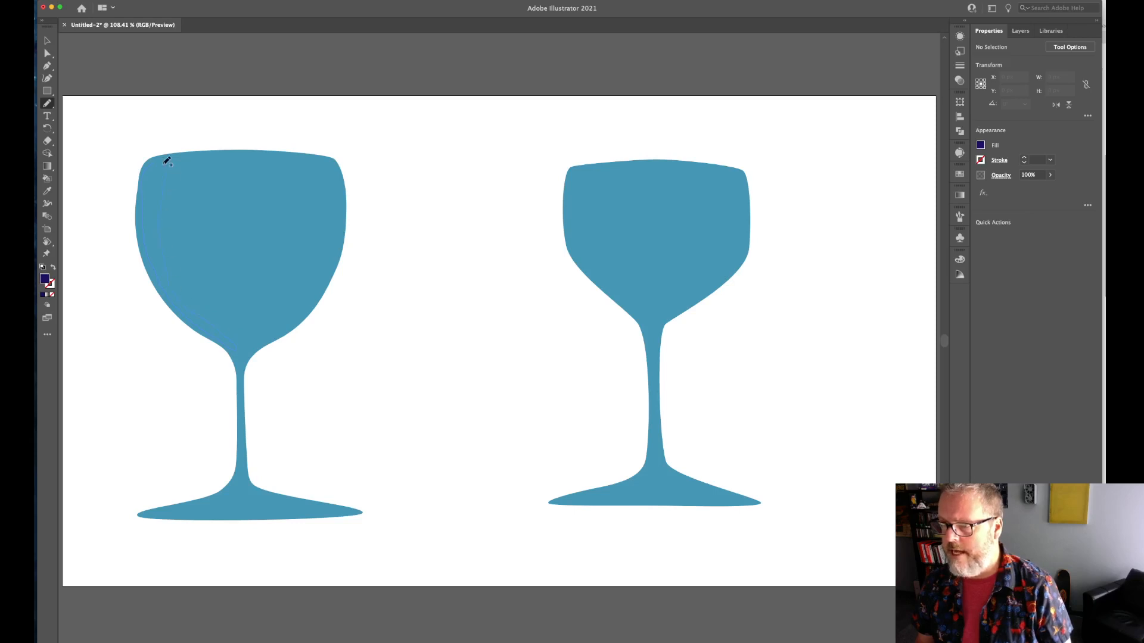
drag(168, 161, 153, 161)
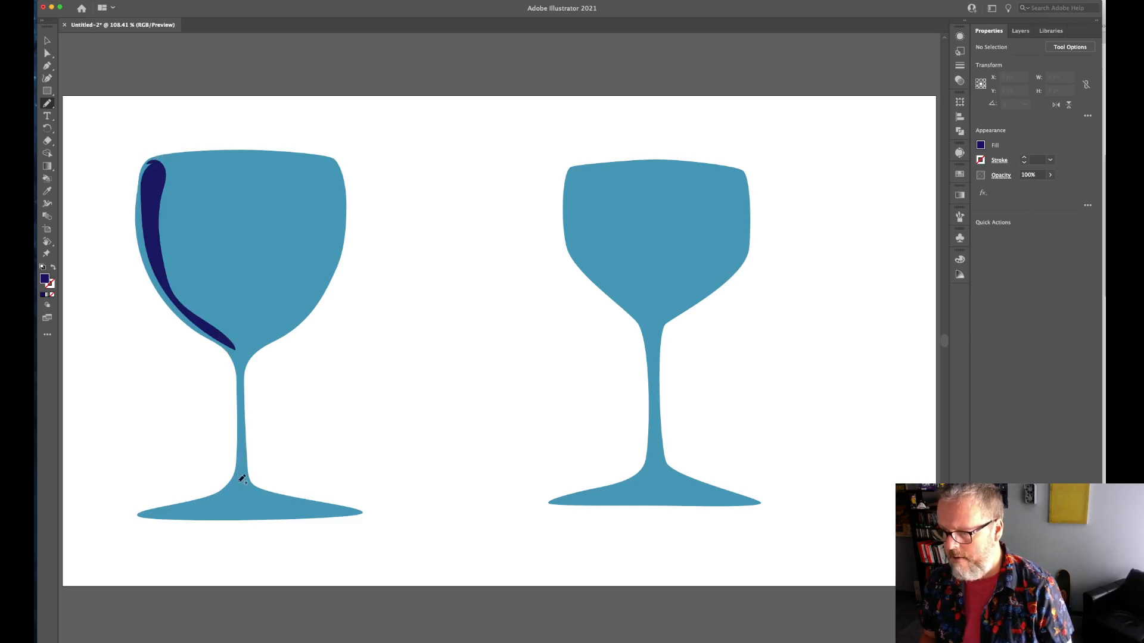
Draw small navy shadow shapes at the base of the first glass's stem and across the left side of its foot
drag(242, 479, 246, 445)
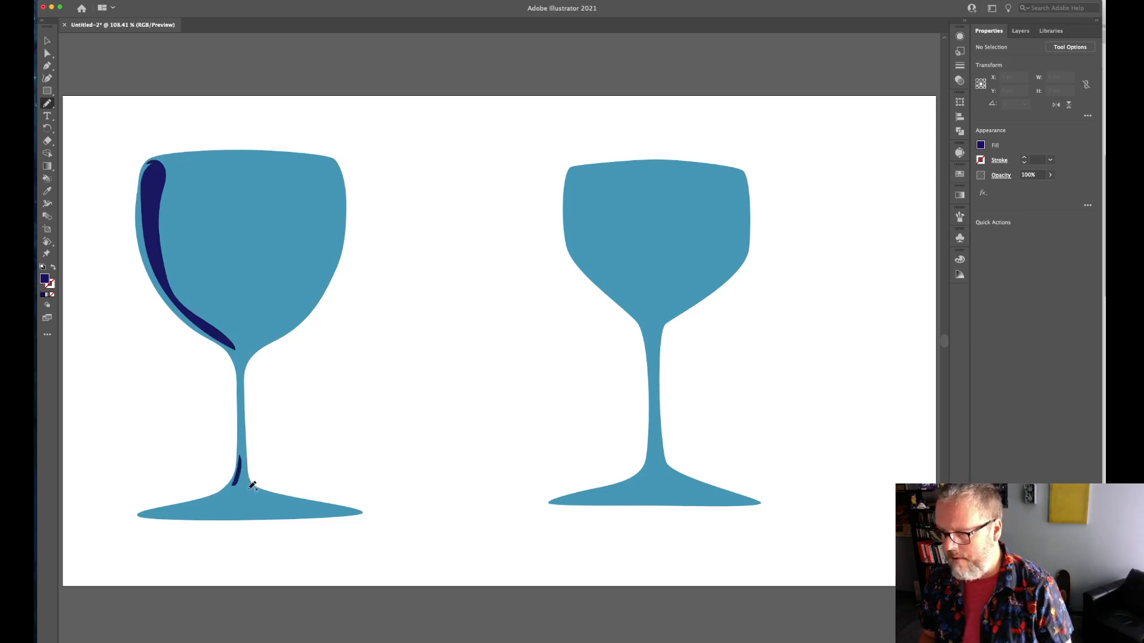
drag(249, 488, 256, 492)
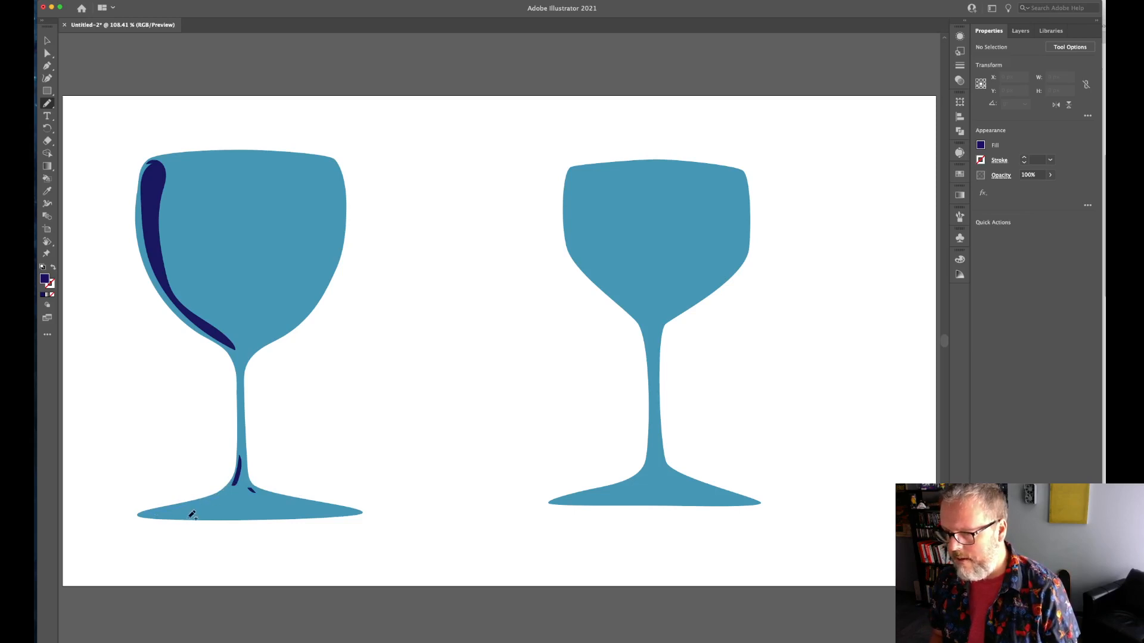
drag(199, 516, 227, 491)
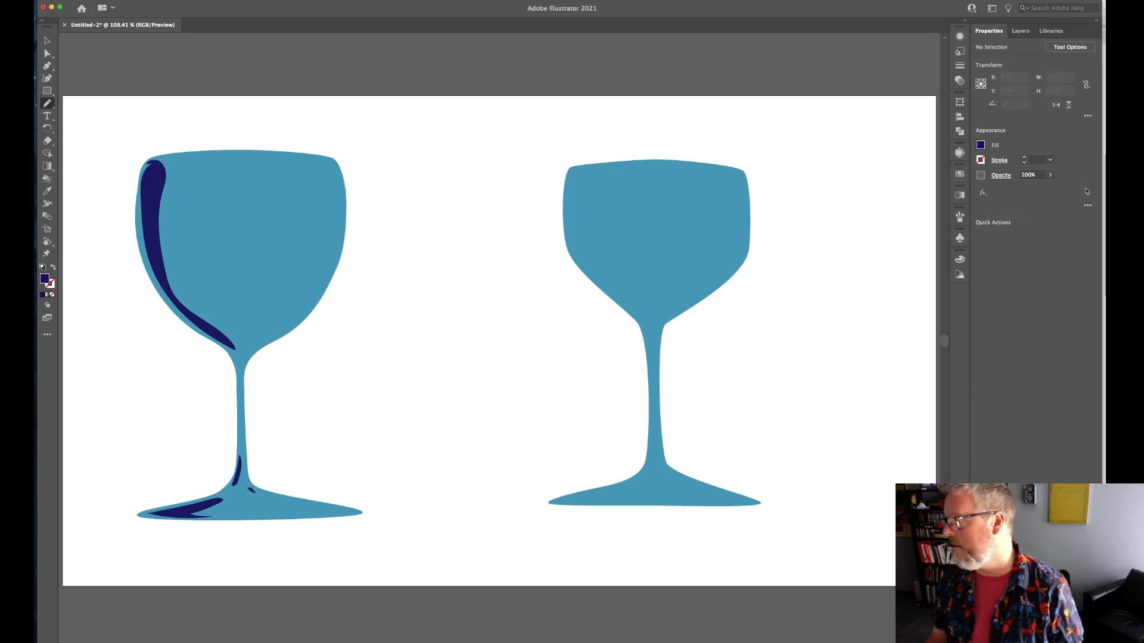
Set the fill to light gray and draw highlight shapes along the first glass's rim and down the right side of its bowl
click(981, 146)
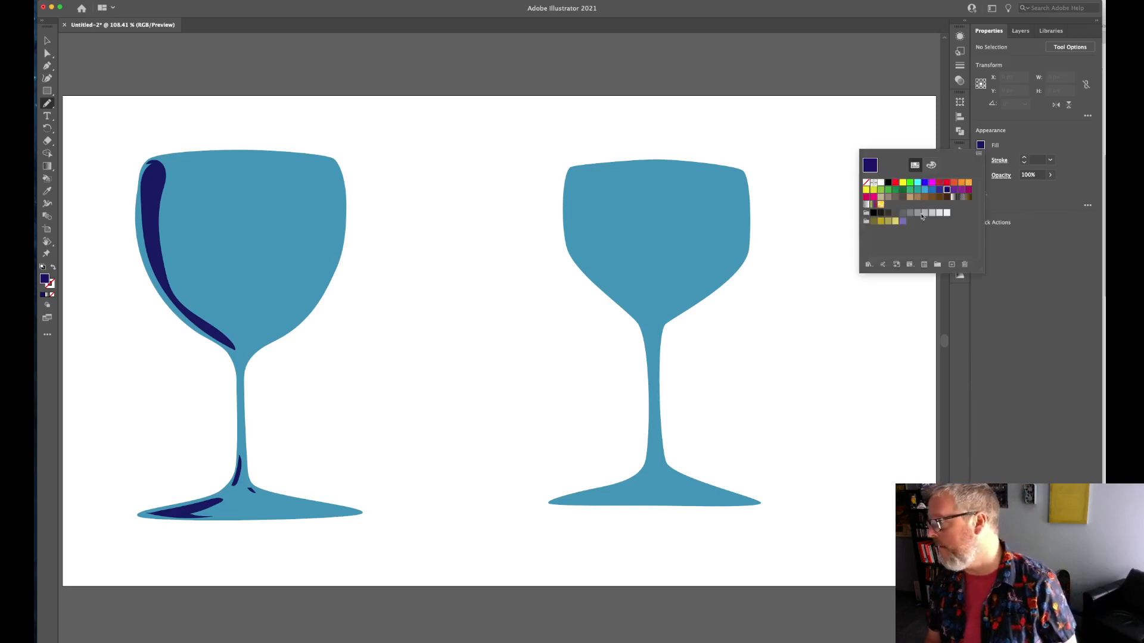
click(917, 214)
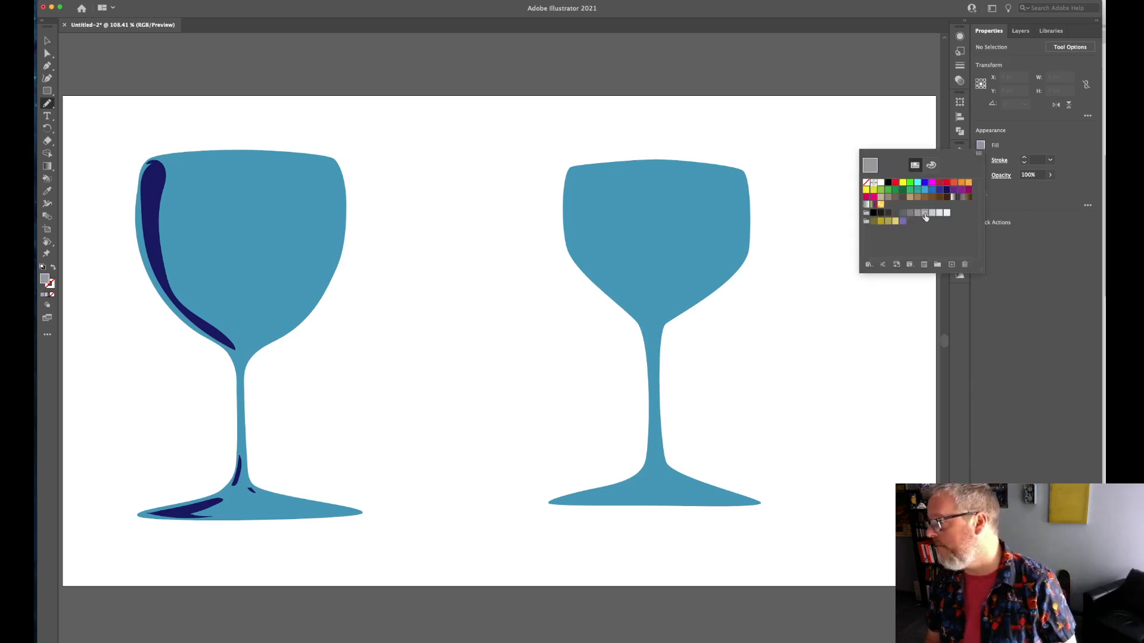
click(925, 215)
click(981, 146)
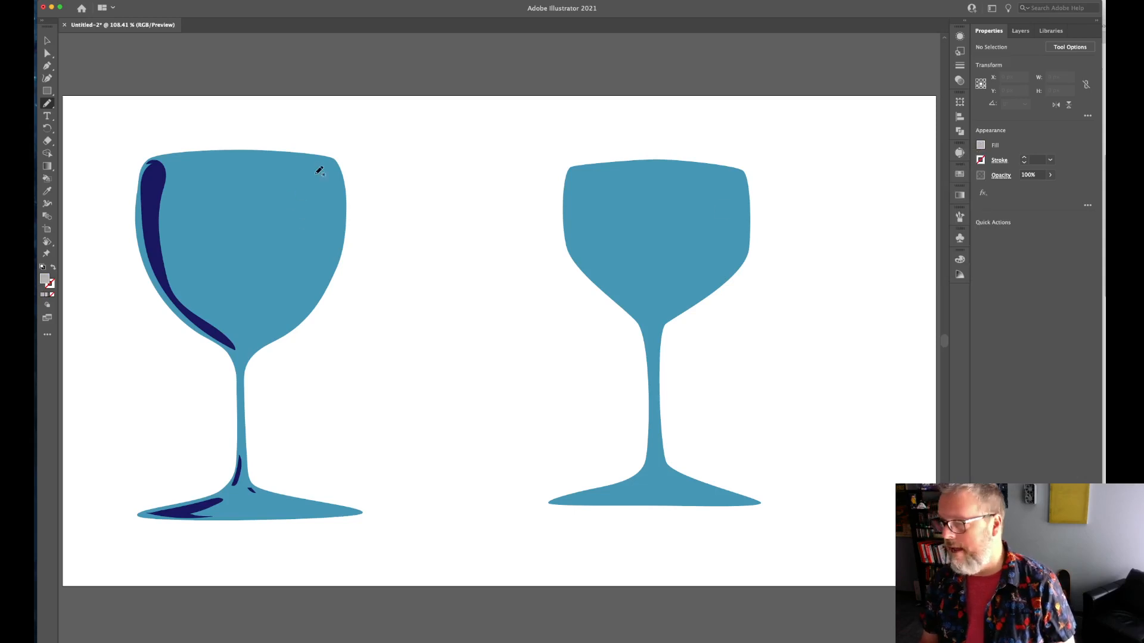
drag(317, 162, 336, 180)
key(super+z)
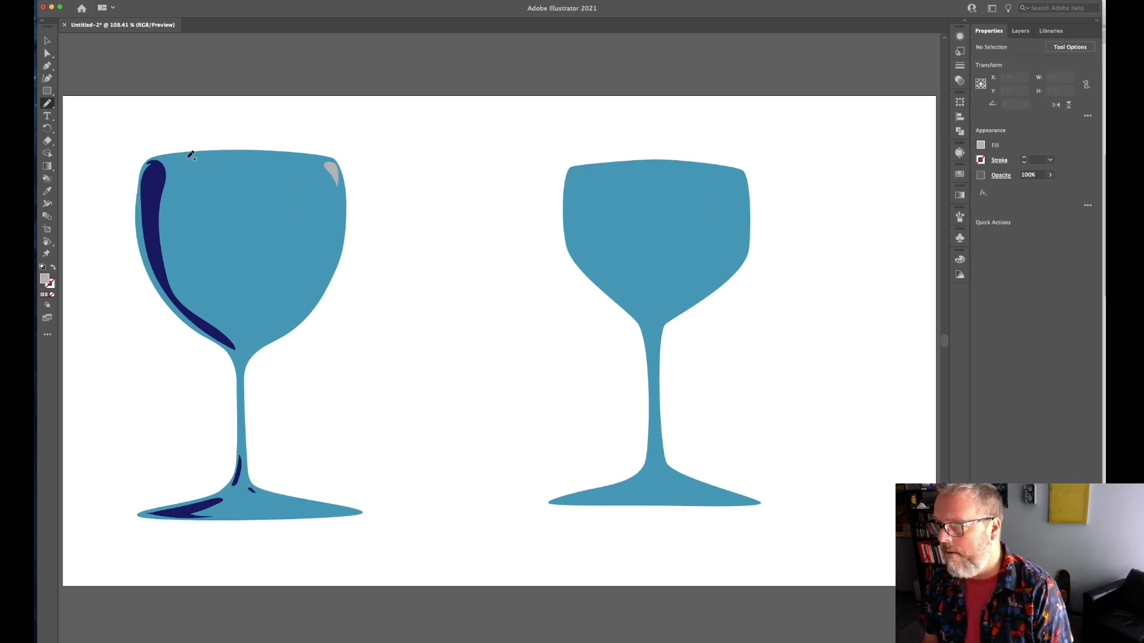
drag(182, 156, 178, 160)
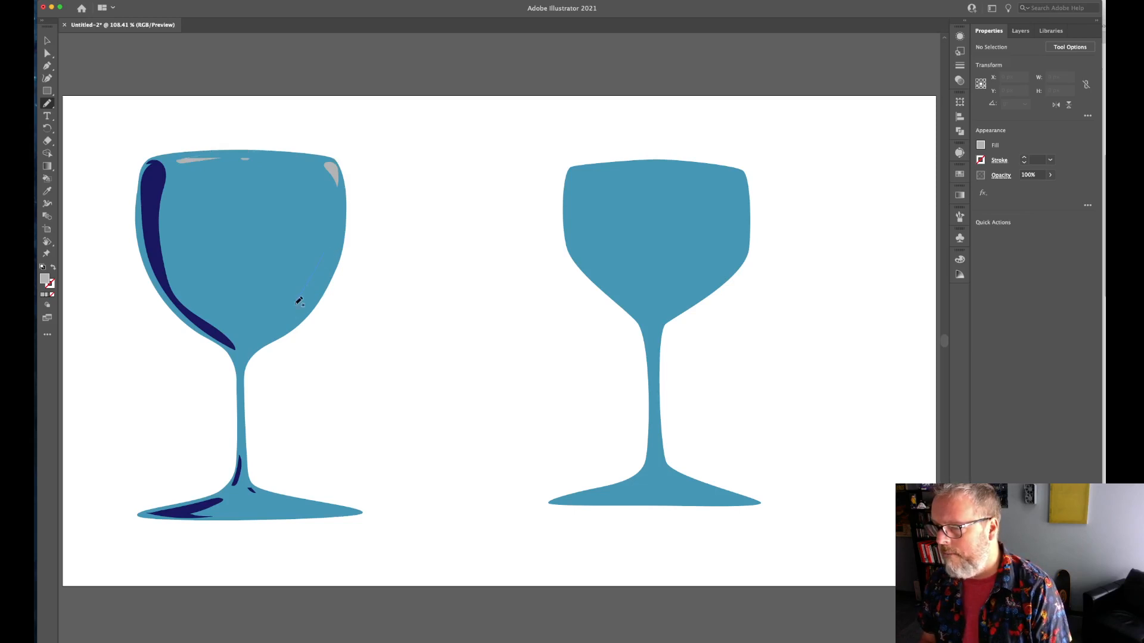
mouse_move(254, 335)
mouse_down()
mouse_move(289, 297)
mouse_move(310, 247)
mouse_move(328, 249)
mouse_move(313, 214)
mouse_move(329, 238)
mouse_up()
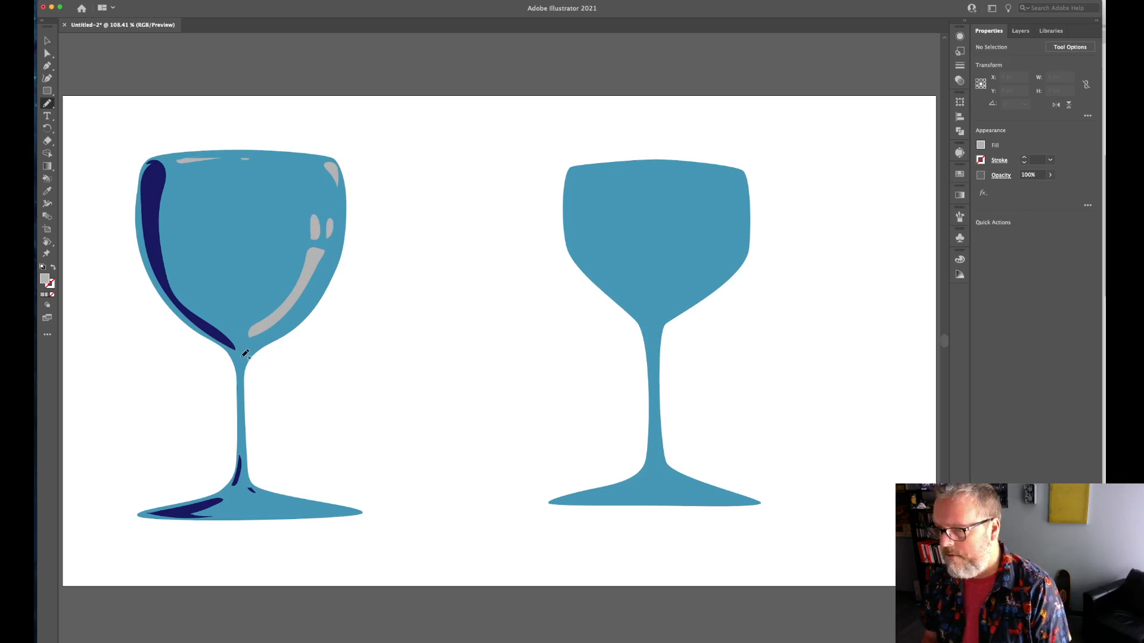
Draw a small light gray highlight where the first glass's bowl meets the stem and redraw its edge into a rounder shape
drag(245, 355, 241, 391)
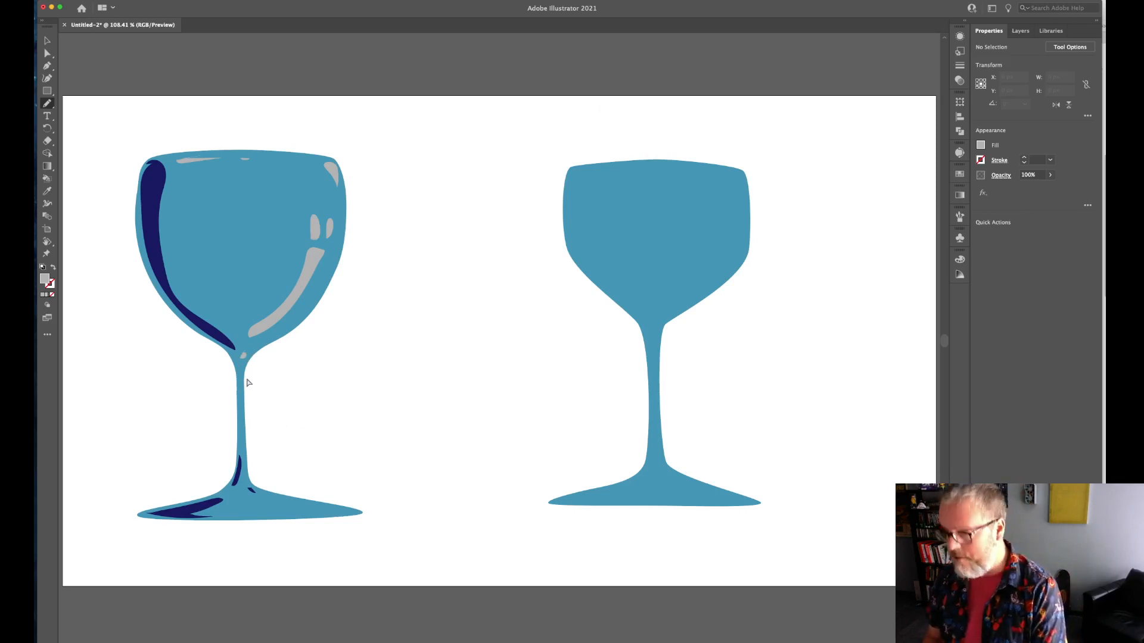
drag(245, 383, 496, 293)
mouse_move(313, 410)
mouse_down()
mouse_move(467, 299)
mouse_move(391, 424)
mouse_up()
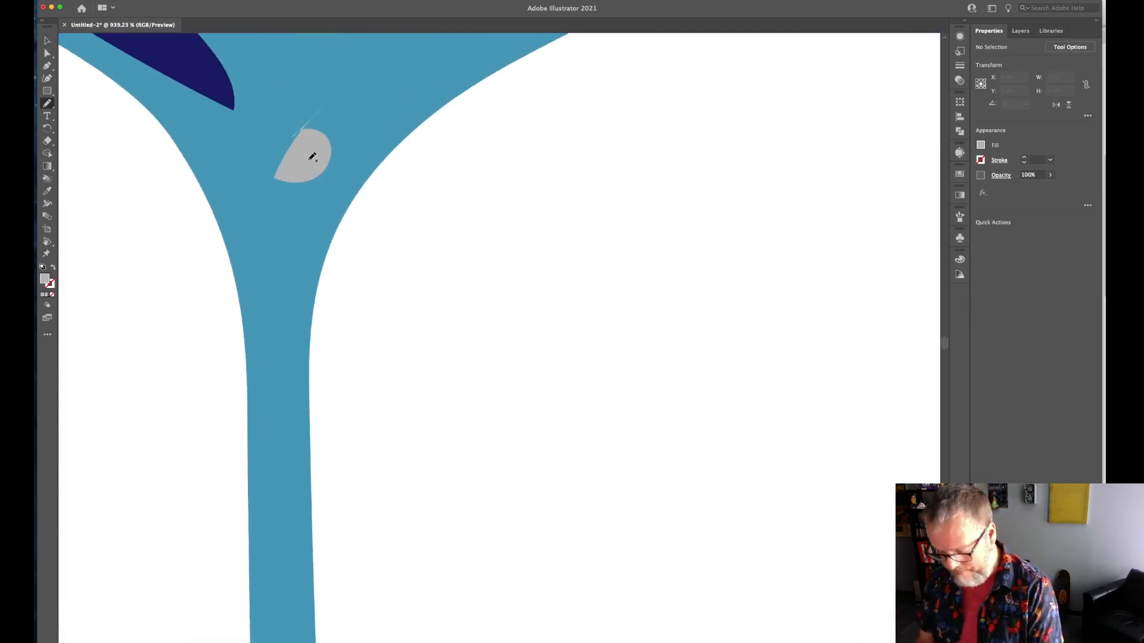
super+click(314, 167)
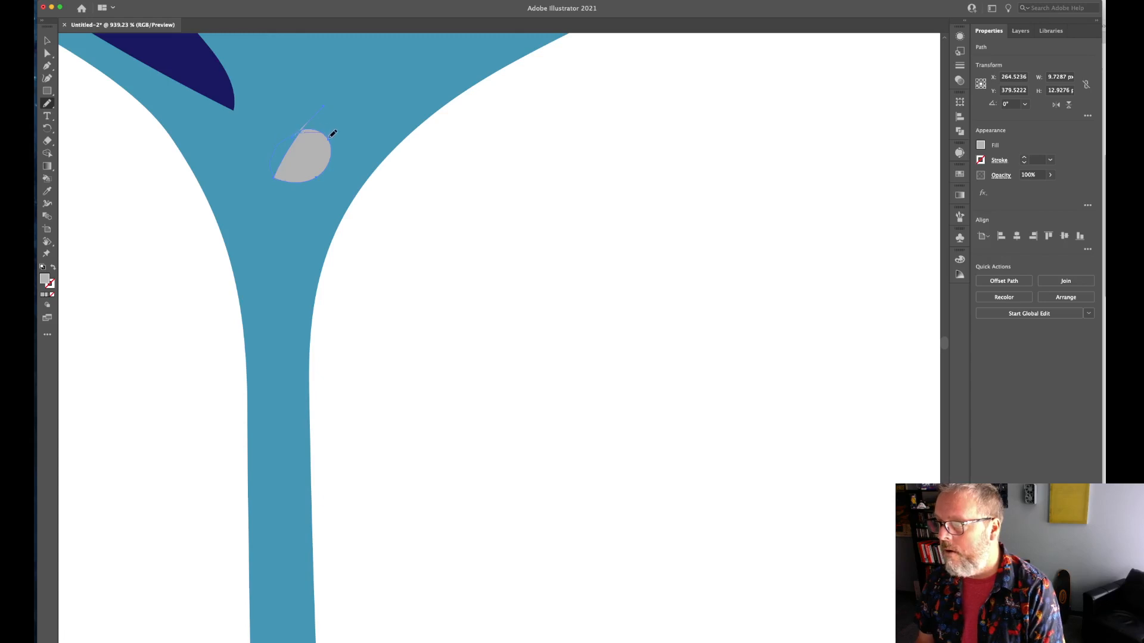
drag(329, 138, 330, 140)
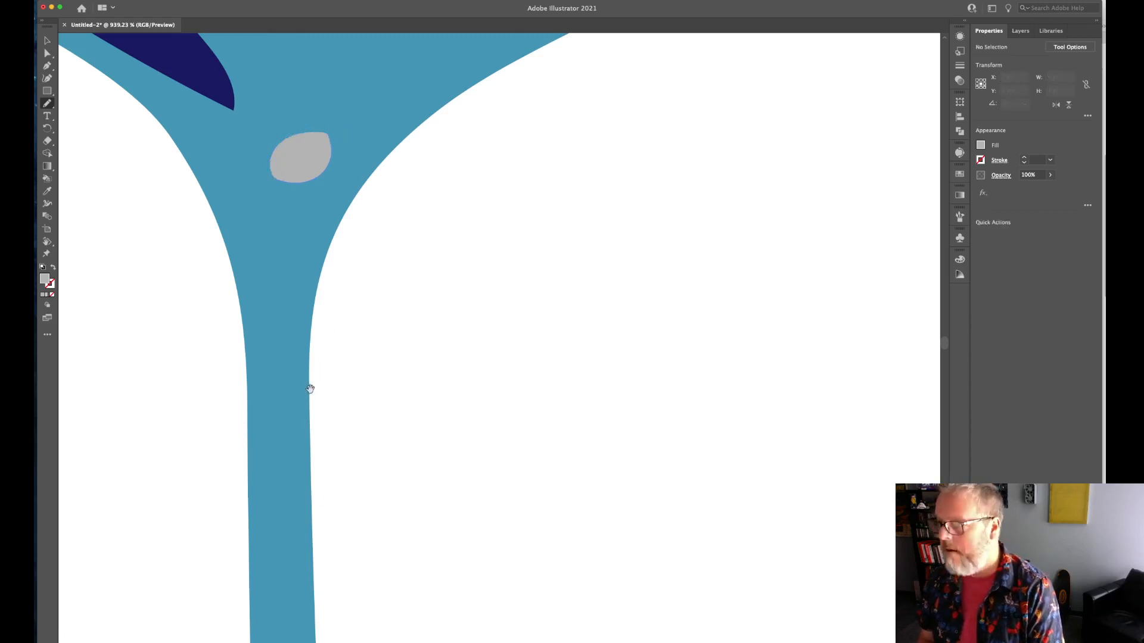
Draw narrow light gray highlights down the first glass's stem, ending just above the navy shadow at its base
drag(310, 388, 326, 310)
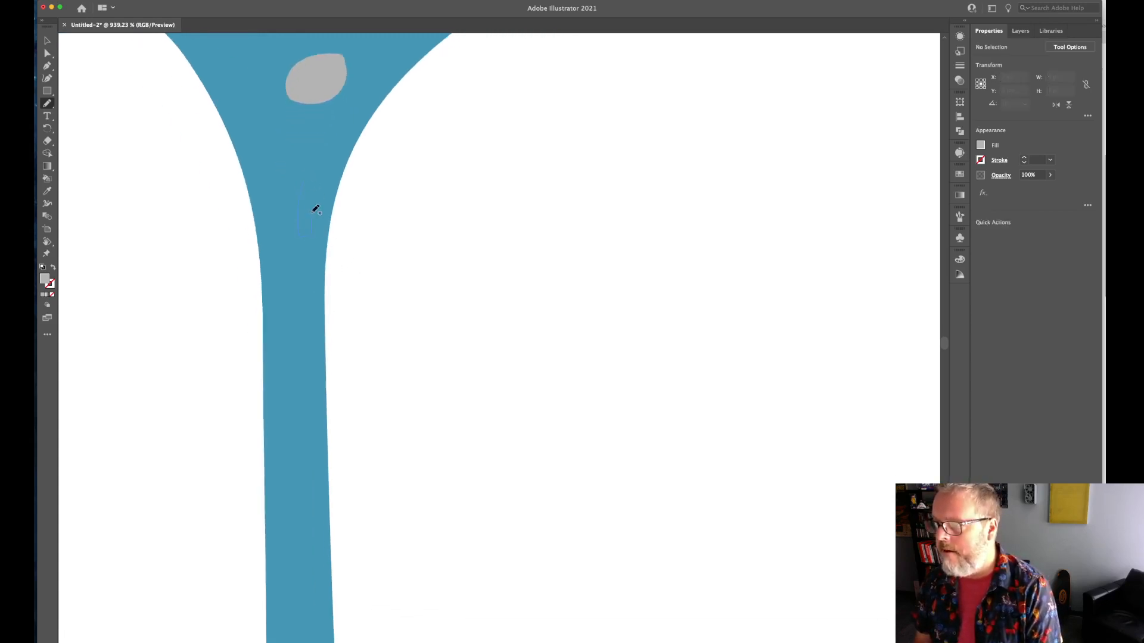
drag(316, 210, 315, 171)
mouse_move(308, 500)
mouse_down()
mouse_move(289, 393)
mouse_move(291, 240)
mouse_up()
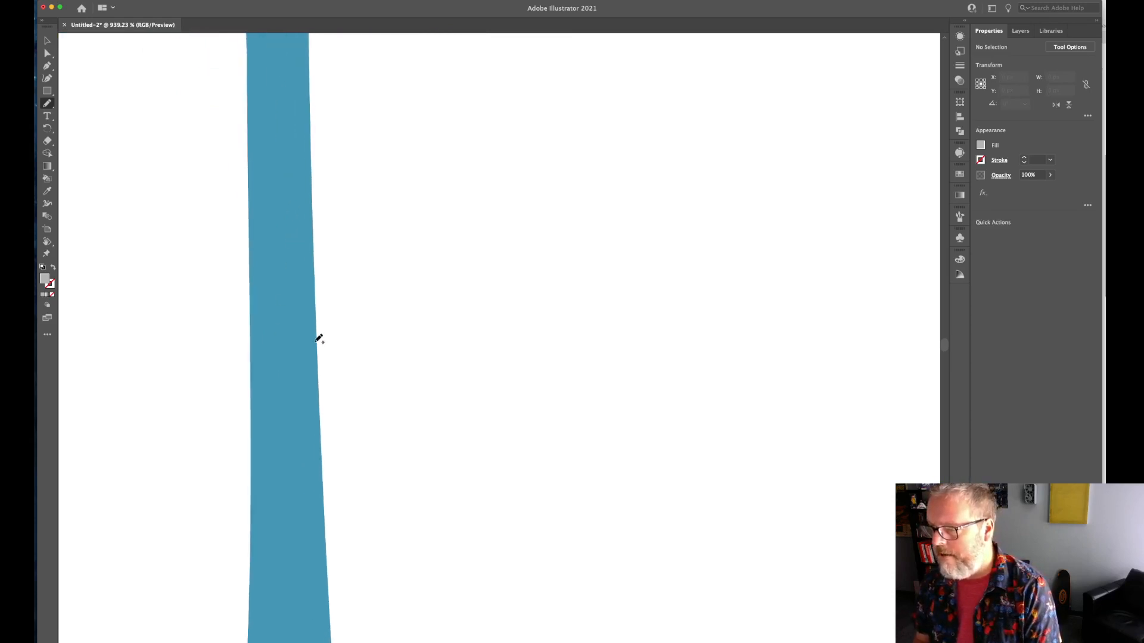
drag(279, 353, 372, 331)
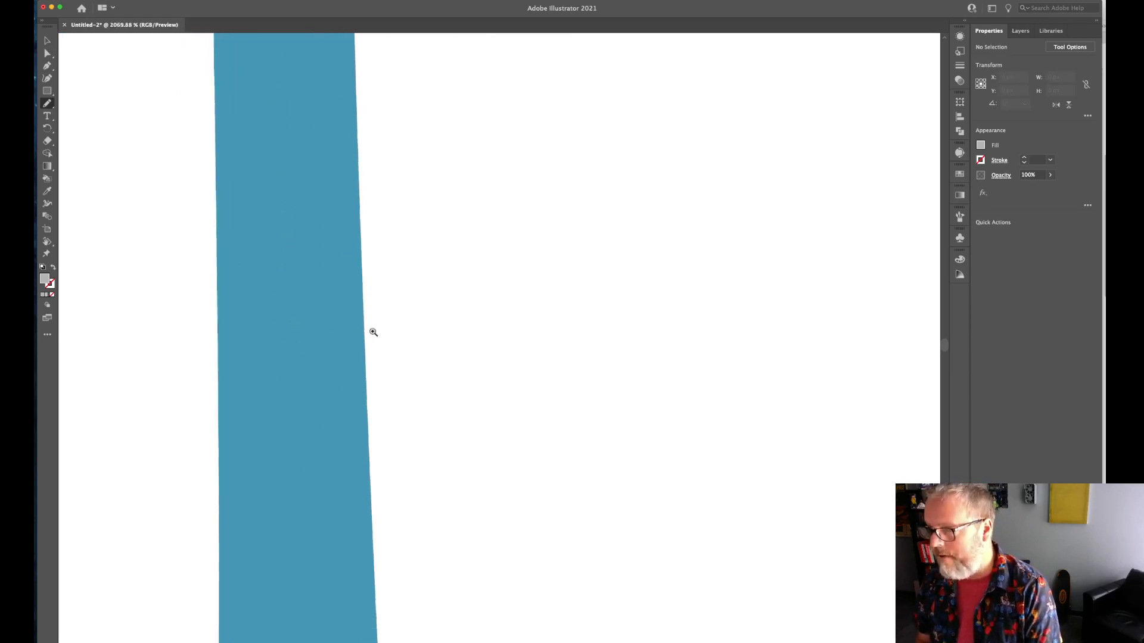
drag(316, 150, 322, 501)
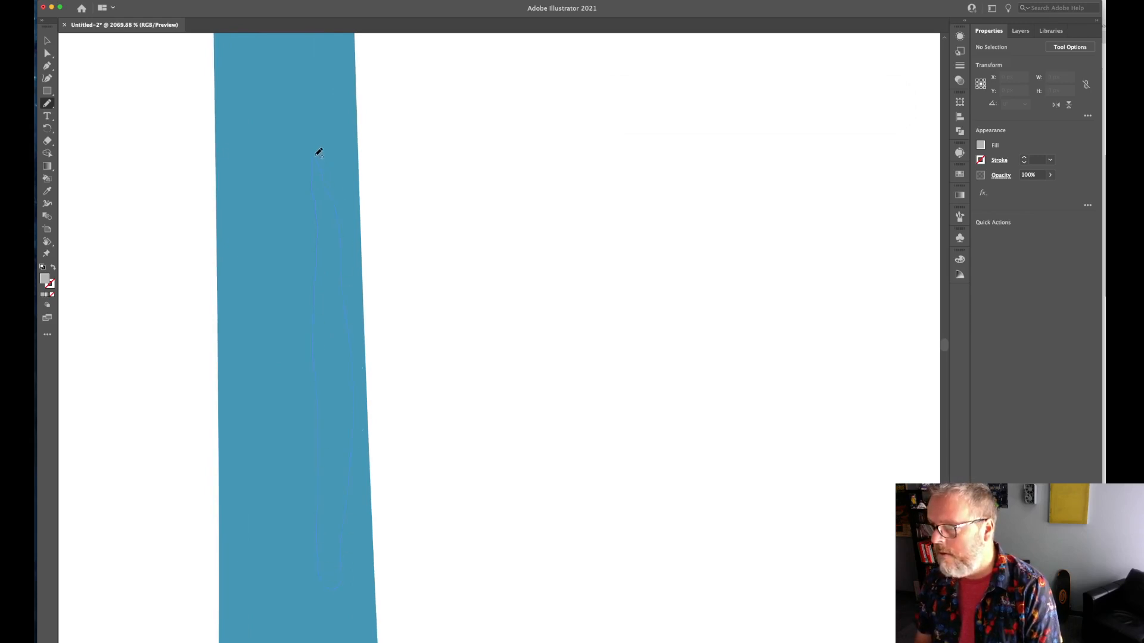
drag(319, 152, 320, 155)
mouse_move(383, 528)
mouse_down()
mouse_move(347, 526)
mouse_move(367, 244)
mouse_move(415, 320)
mouse_move(367, 455)
mouse_move(383, 169)
mouse_up()
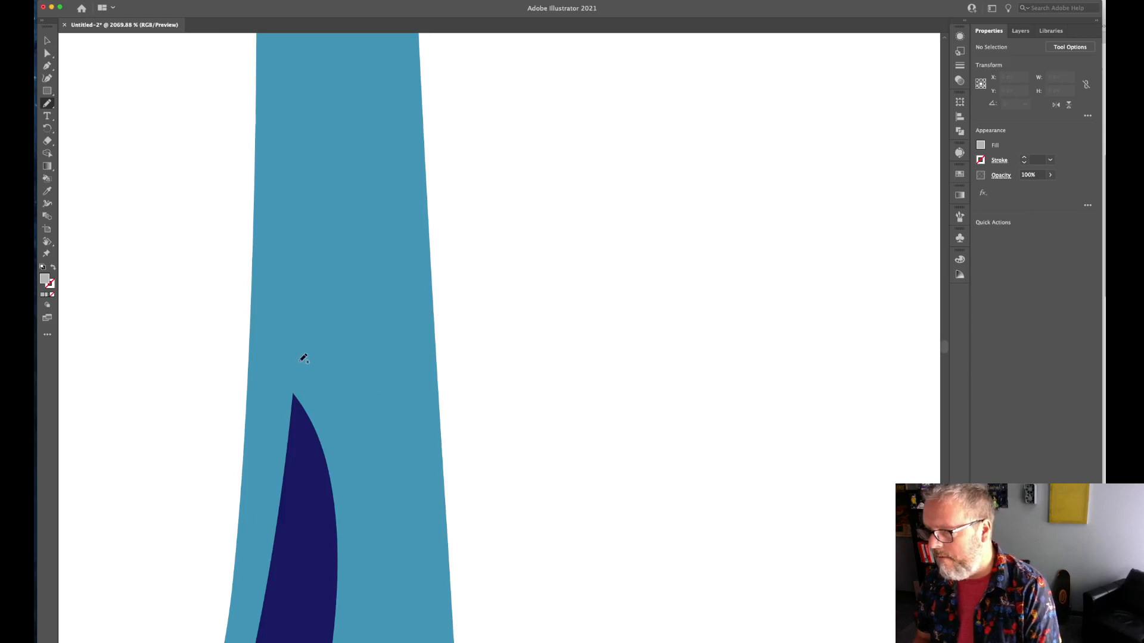
mouse_move(302, 358)
mouse_down()
mouse_move(321, 383)
mouse_move(300, 353)
mouse_up()
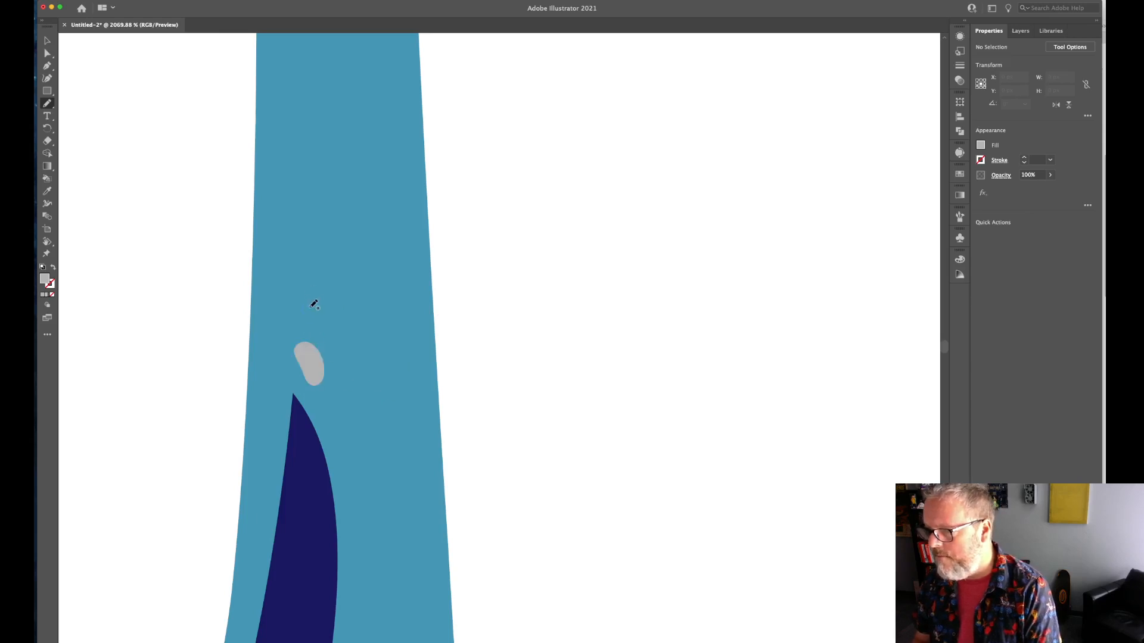
drag(309, 307, 307, 305)
Draw light gray highlights along the right side of the first glass's lower stem flare and across the right side of its foot
mouse_move(427, 476)
mouse_down()
mouse_move(432, 173)
mouse_move(399, 99)
mouse_up()
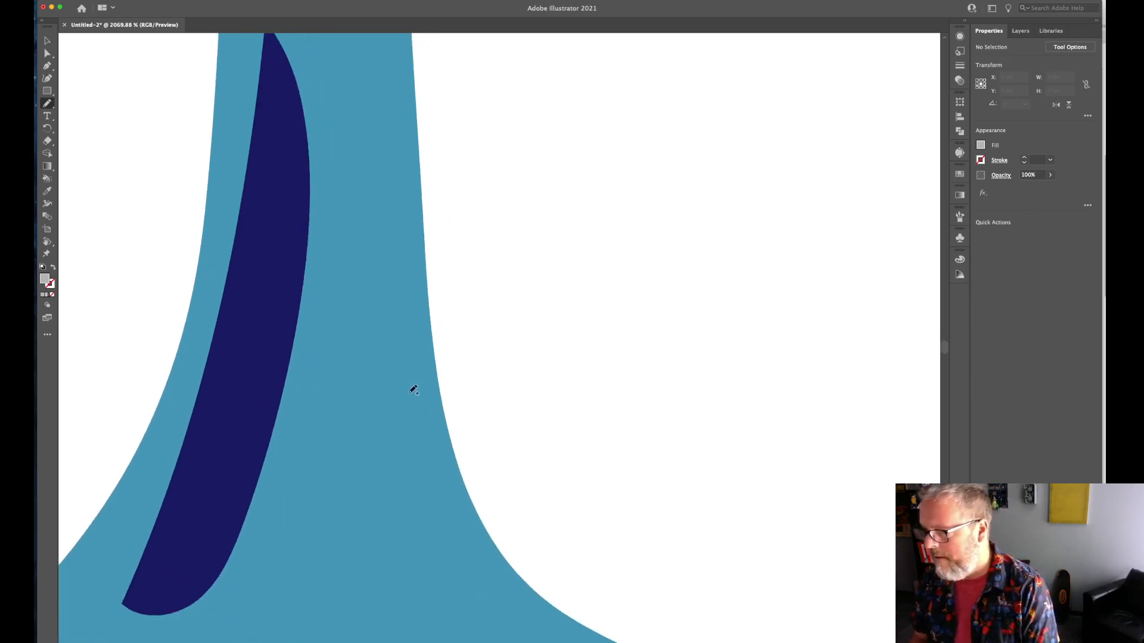
mouse_move(413, 390)
mouse_down()
mouse_move(463, 564)
mouse_move(421, 567)
mouse_move(390, 410)
mouse_move(417, 393)
mouse_up()
drag(434, 524, 373, 304)
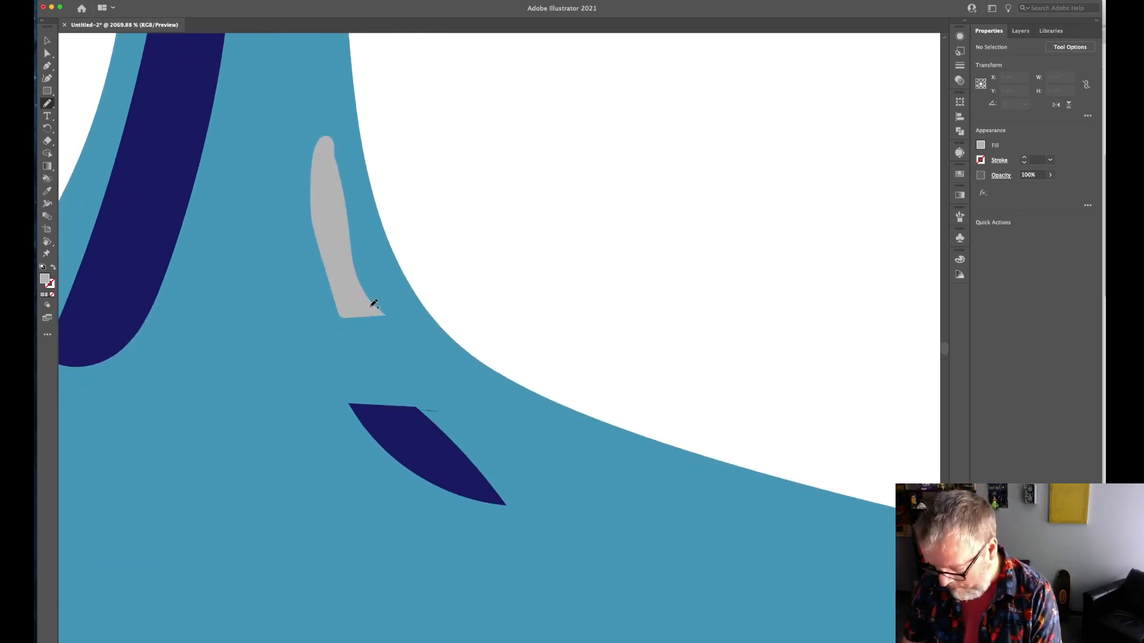
key(super+0)
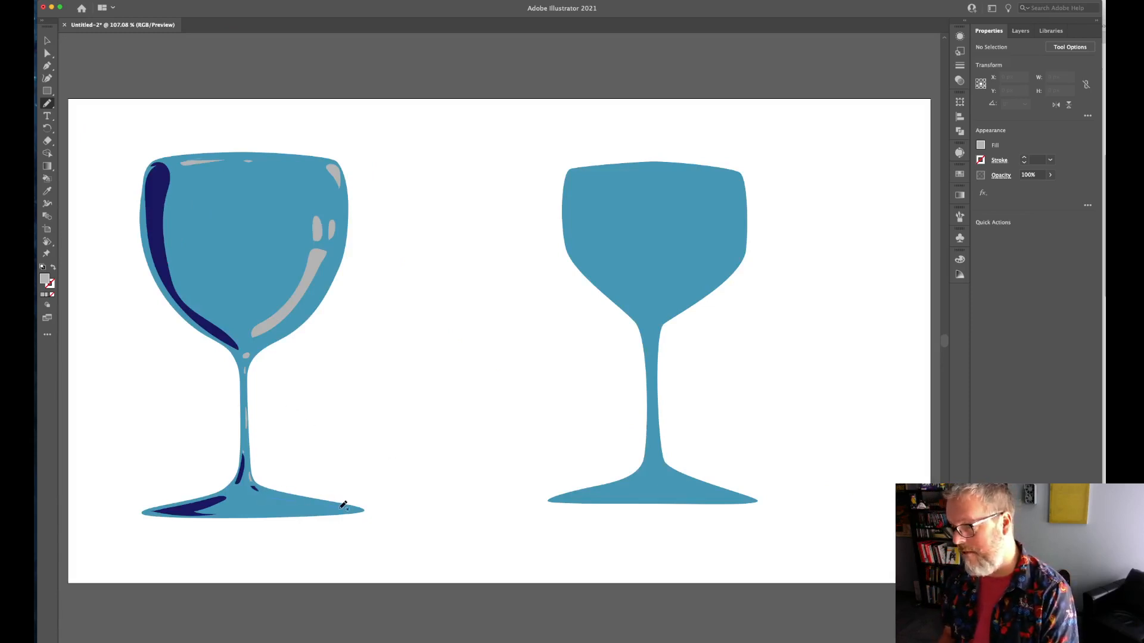
drag(273, 495, 280, 496)
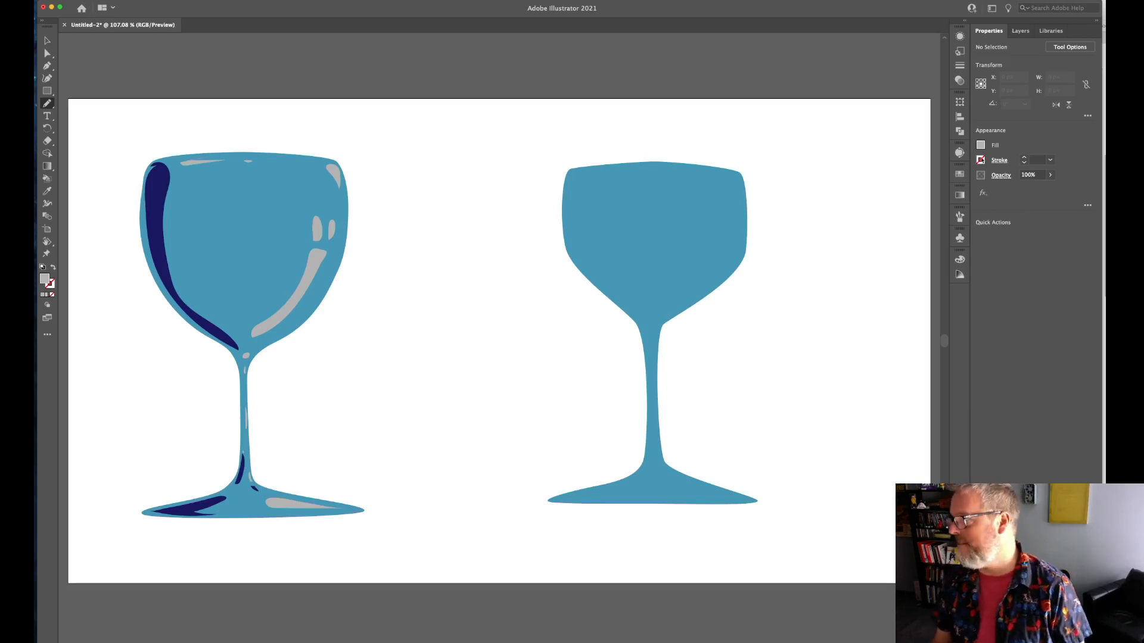
Set the fill to orange and draw a small accent shape at the left end of the first glass's rim highlight
click(981, 145)
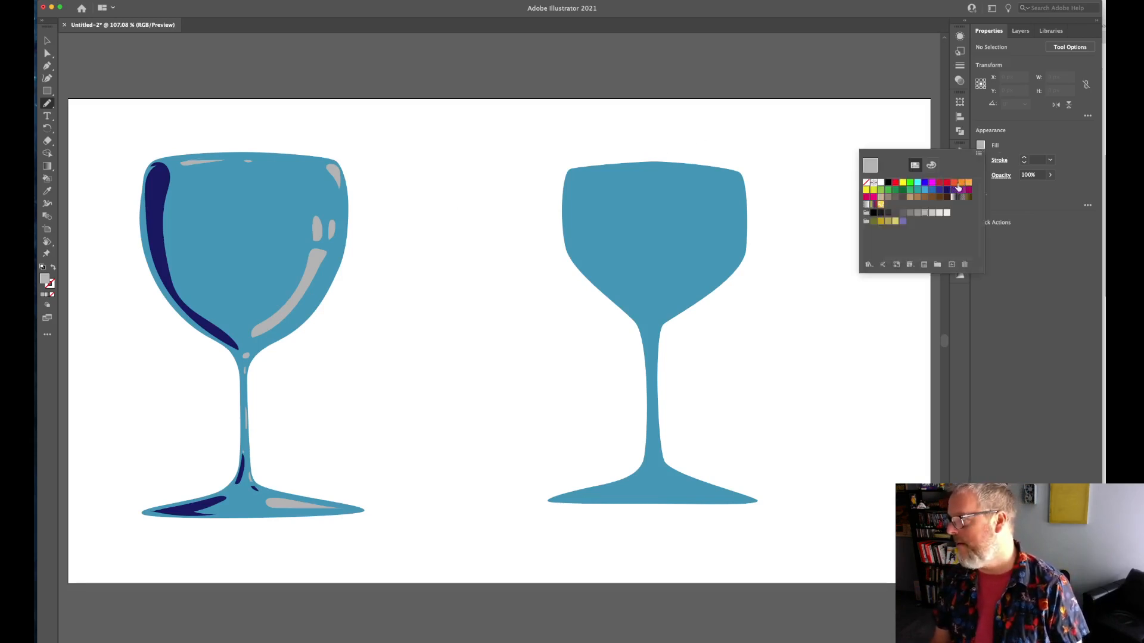
click(961, 183)
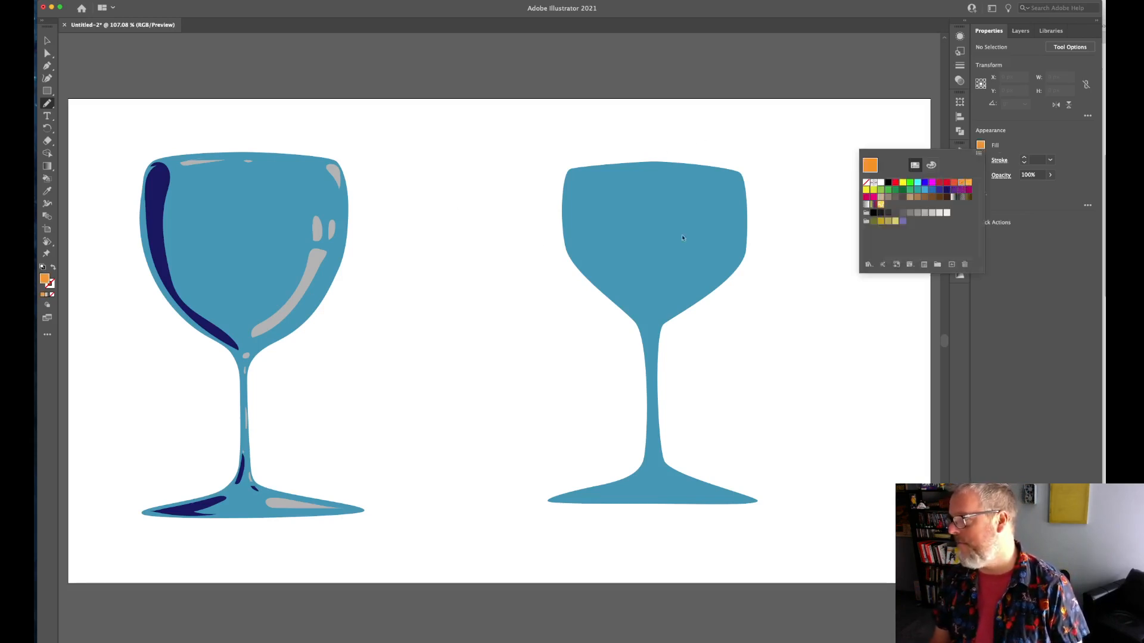
click(190, 169)
mouse_move(183, 162)
mouse_down()
mouse_move(172, 168)
mouse_move(190, 164)
mouse_up()
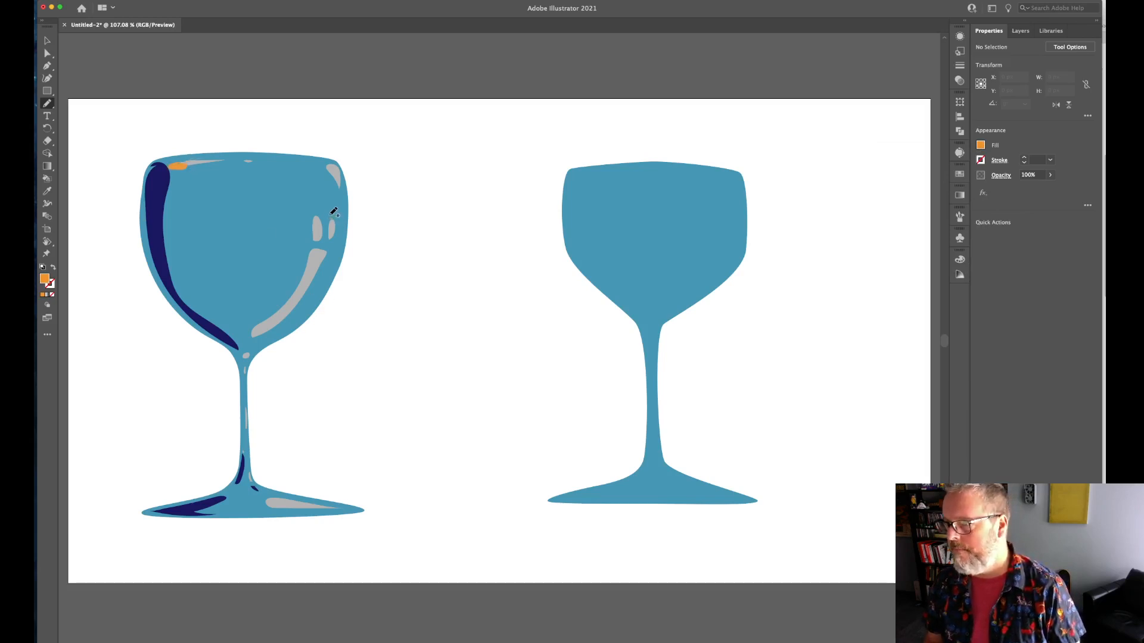
Draw orange accent shapes against the first glass's right bowl highlights, below its stem shadow and on the foot highlight
drag(340, 220, 336, 212)
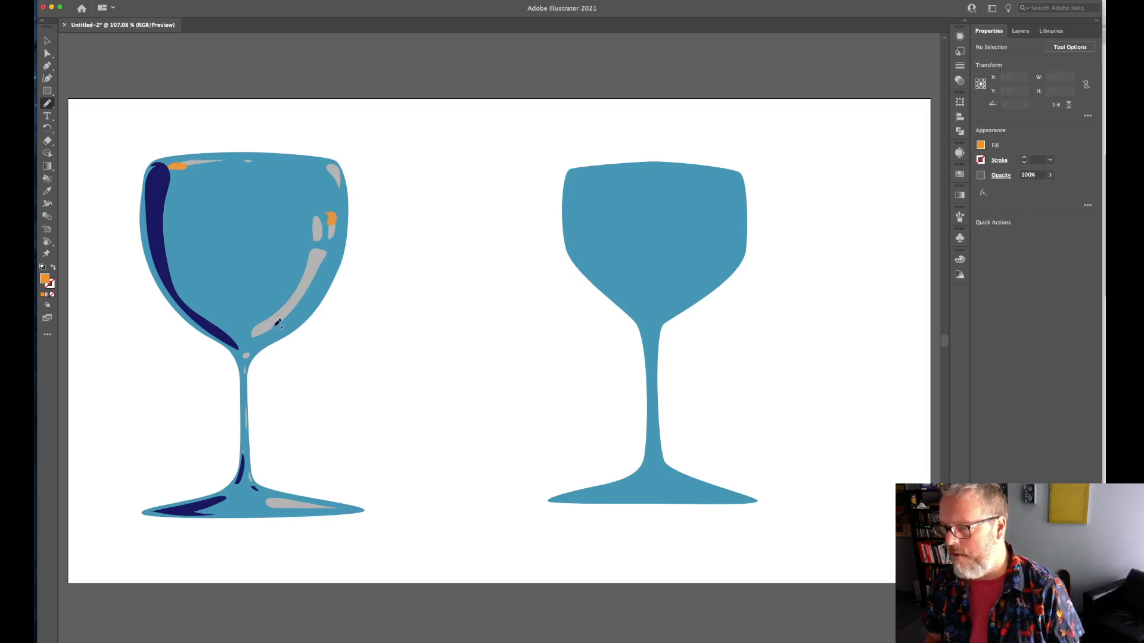
mouse_move(252, 333)
mouse_down()
mouse_move(295, 288)
mouse_move(250, 332)
mouse_up()
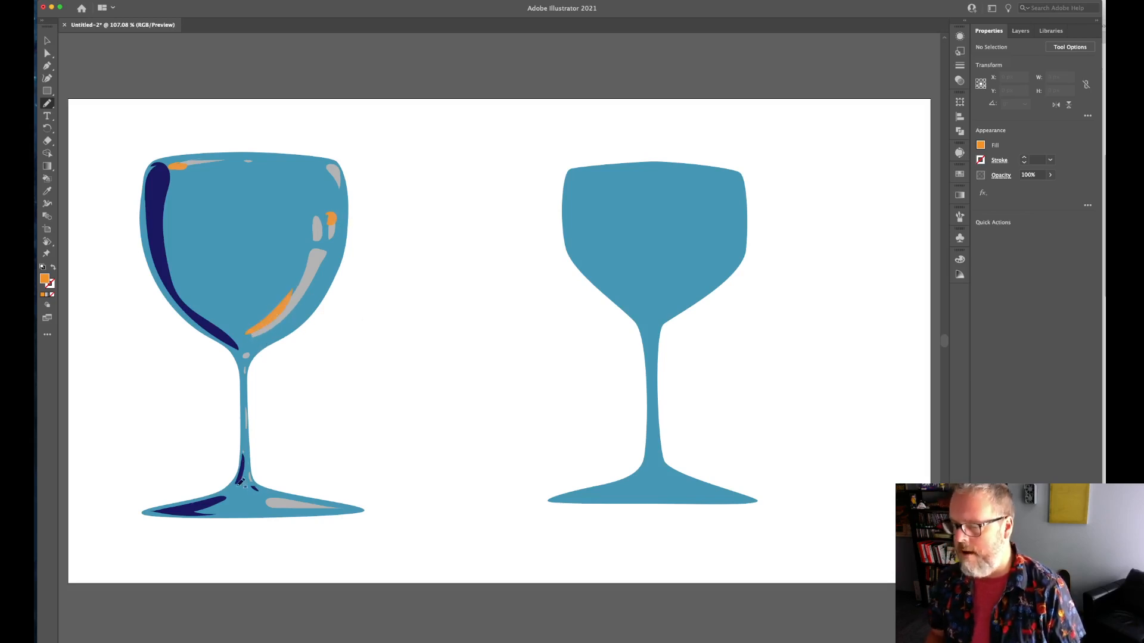
mouse_move(237, 481)
mouse_down()
mouse_move(230, 491)
mouse_move(269, 500)
mouse_up()
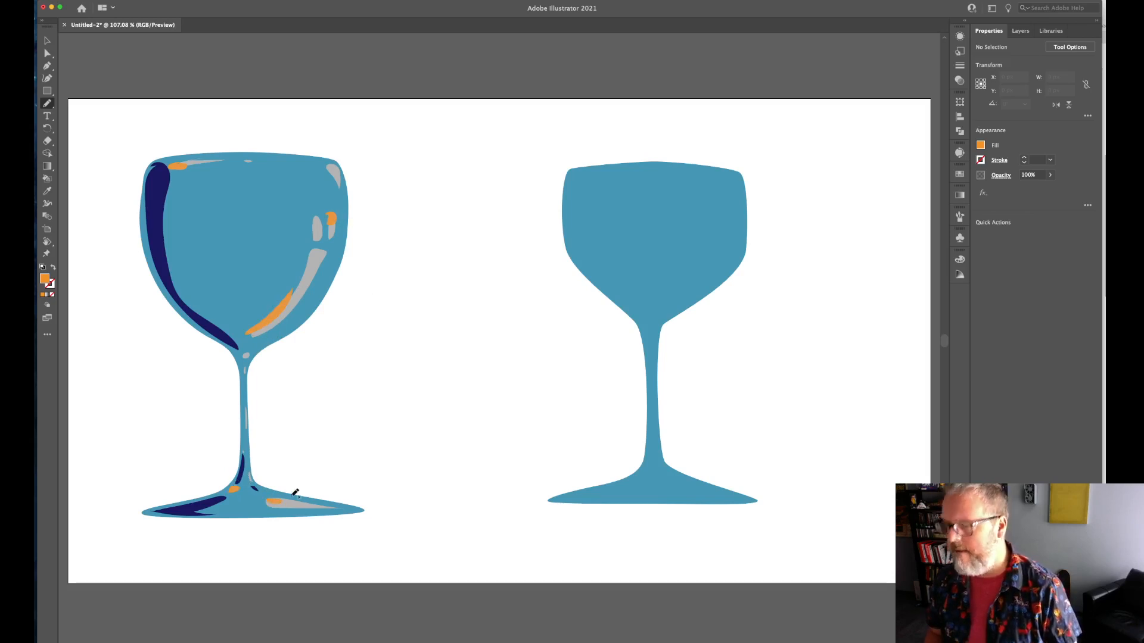